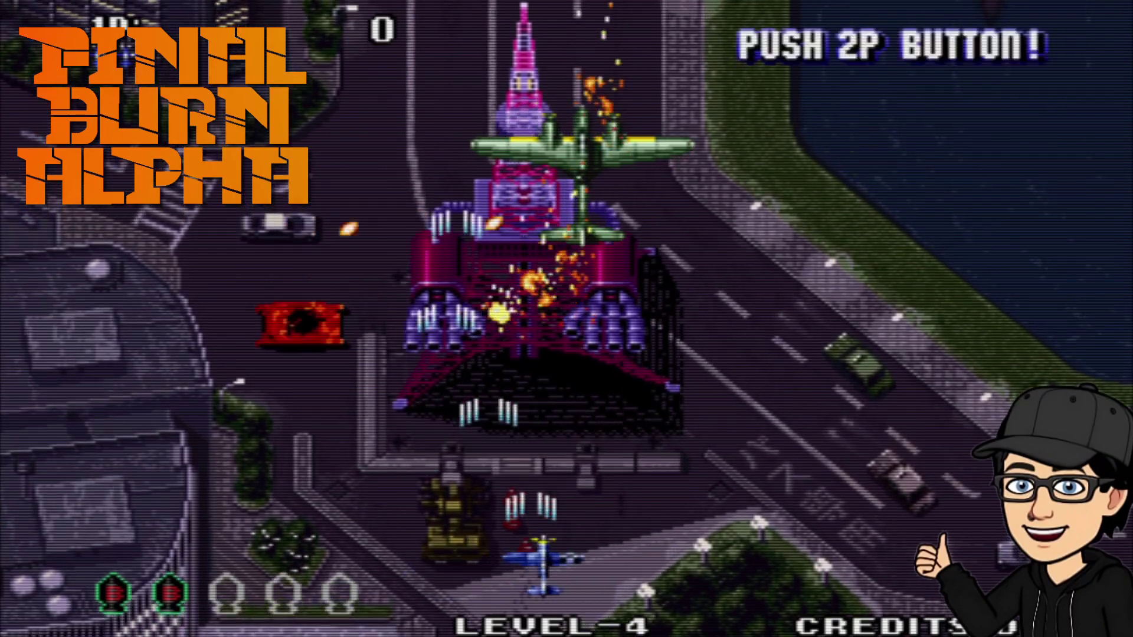
key("Right")
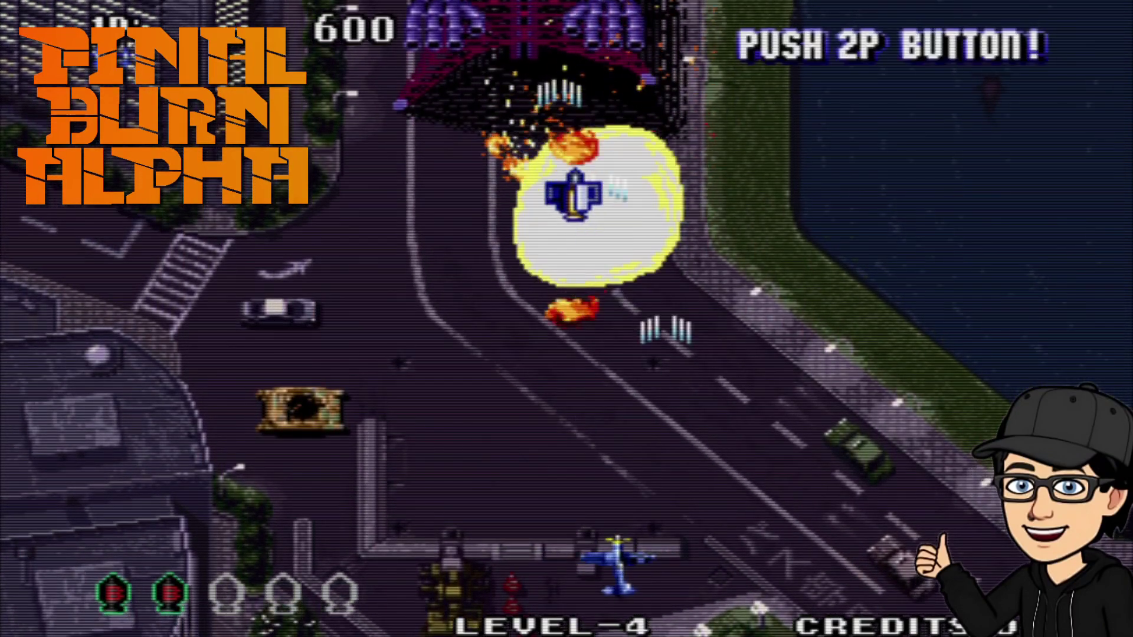
key("Left")
key("Up")
key("Right")
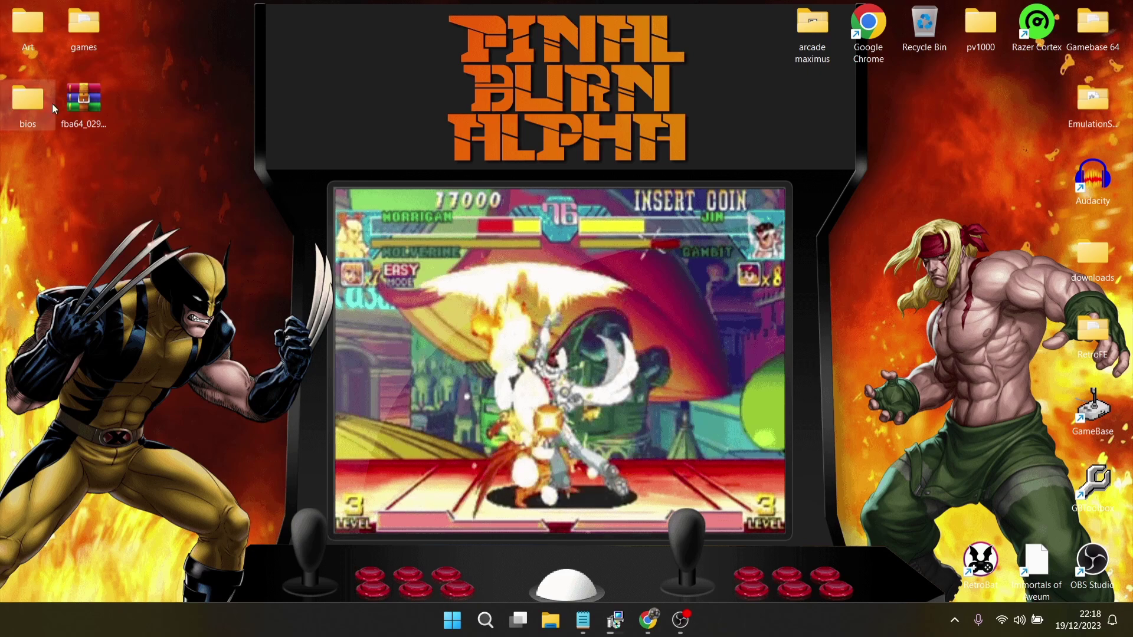
Step: Open the fba64_029743.7z archive from the desktop and place its window so the desktop stays accessible
left_click(98, 105)
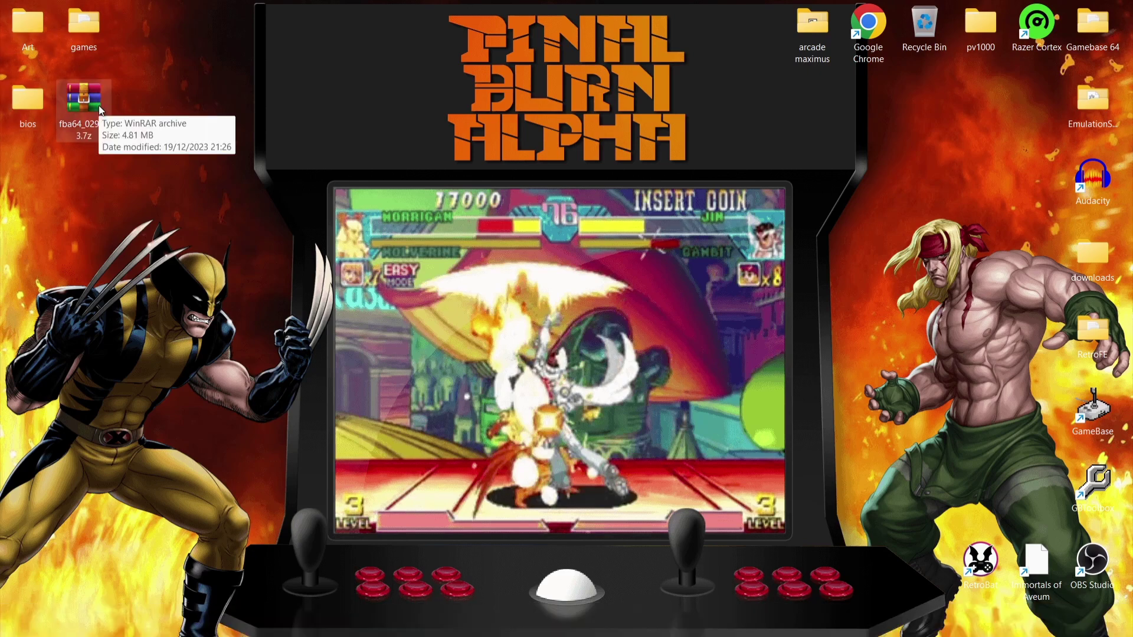
left_click(271, 122)
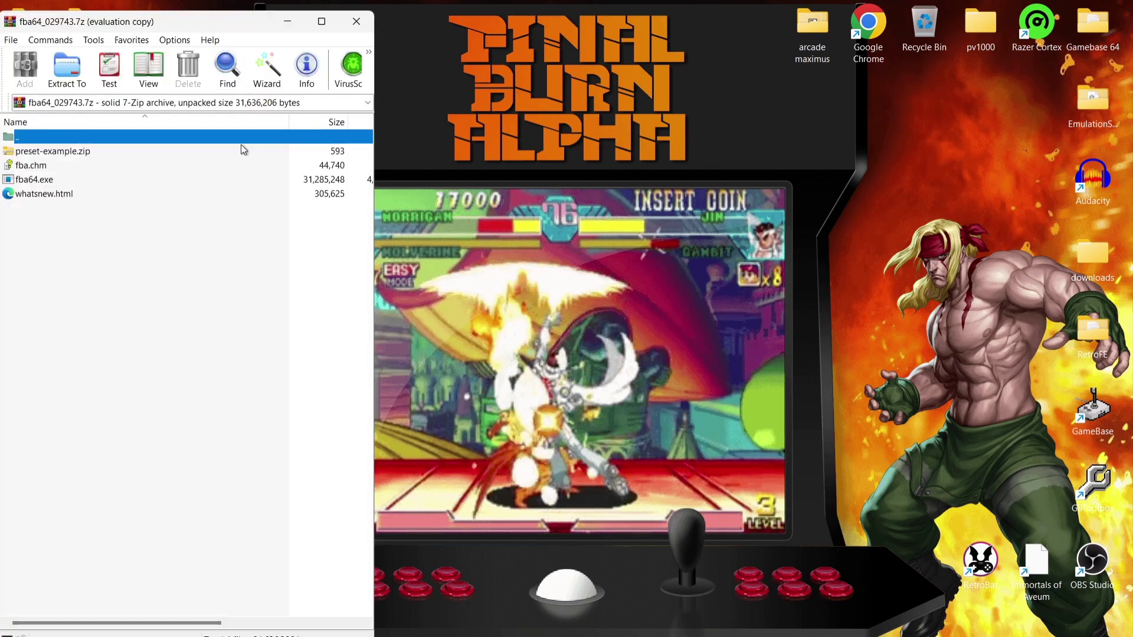
left_click_drag(206, 26, 872, 42)
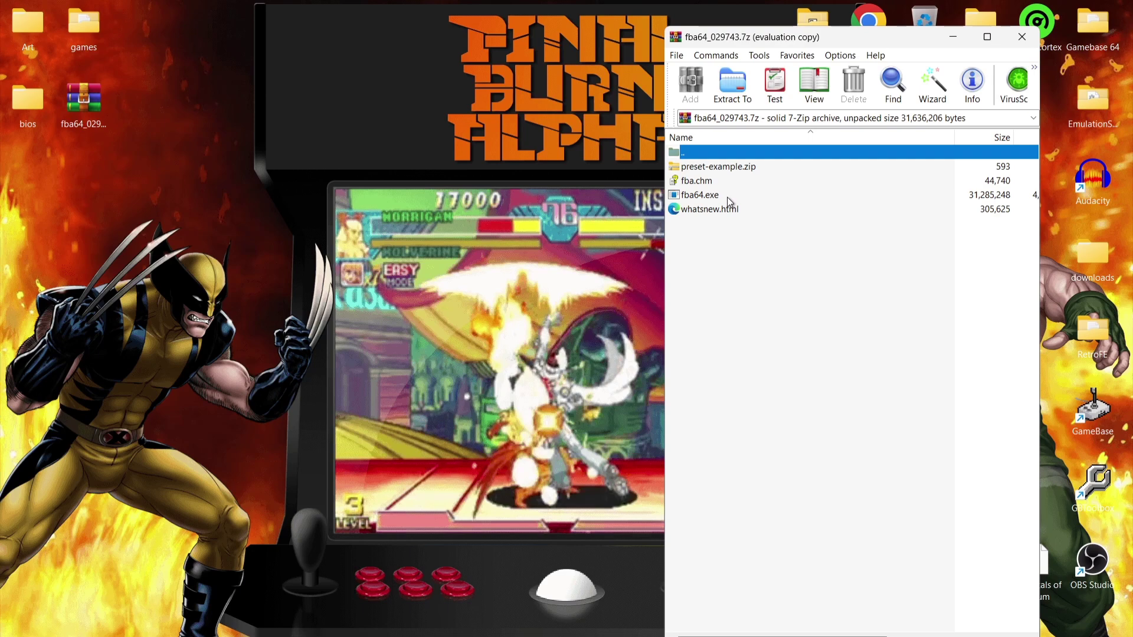
Step: Create a new folder named FBA on the desktop
right_click(305, 246)
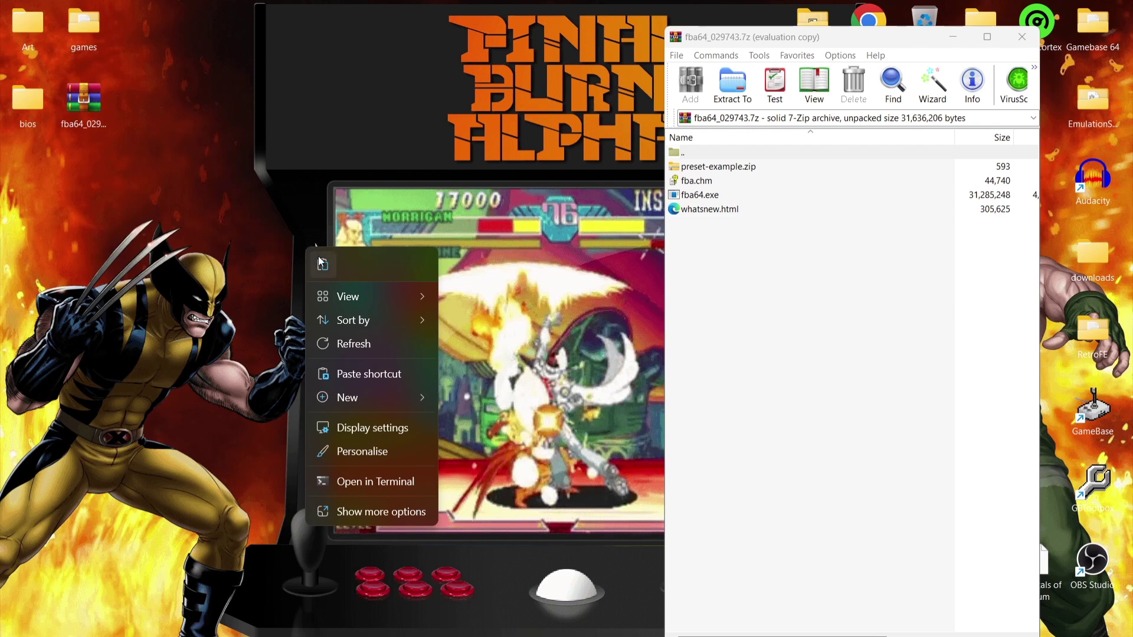
mouse_move(362, 400)
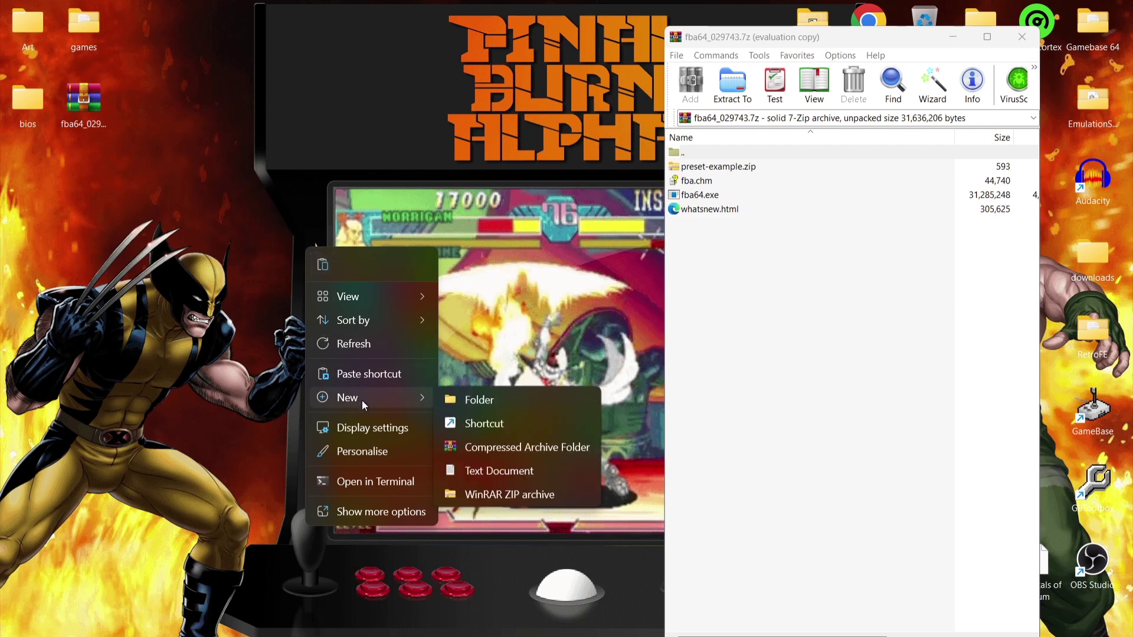
left_click(515, 398)
type("FBA")
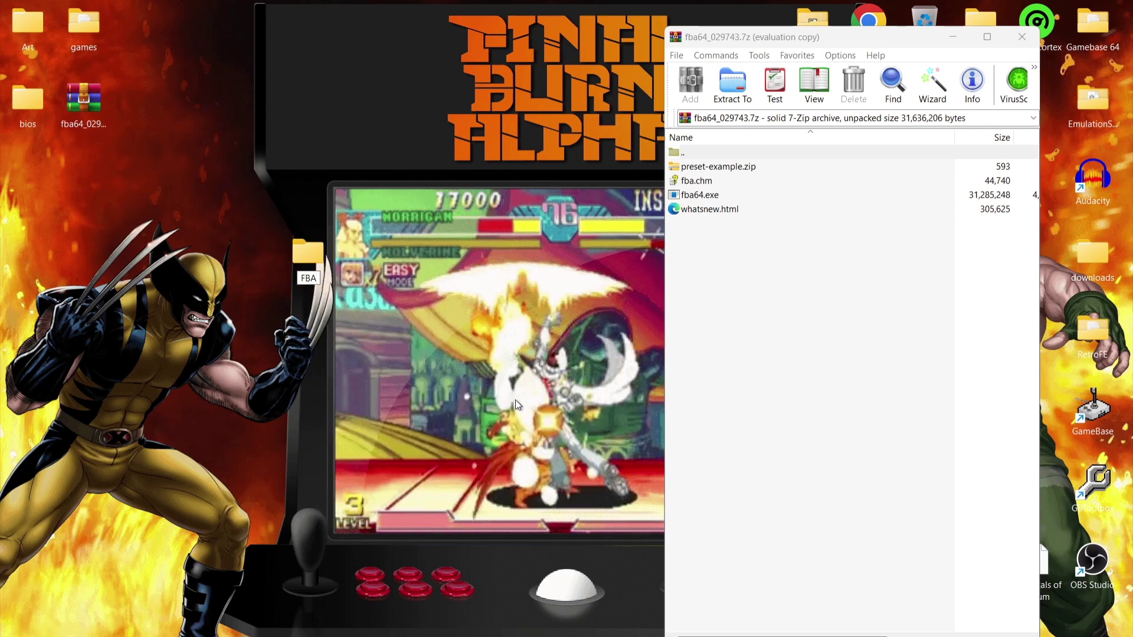
key("Return")
Step: Extract all files from the open archive into the FBA folder and delete the archive from the desktop
left_click_drag(800, 241, 399, 282)
left_click_drag(308, 259, 308, 259)
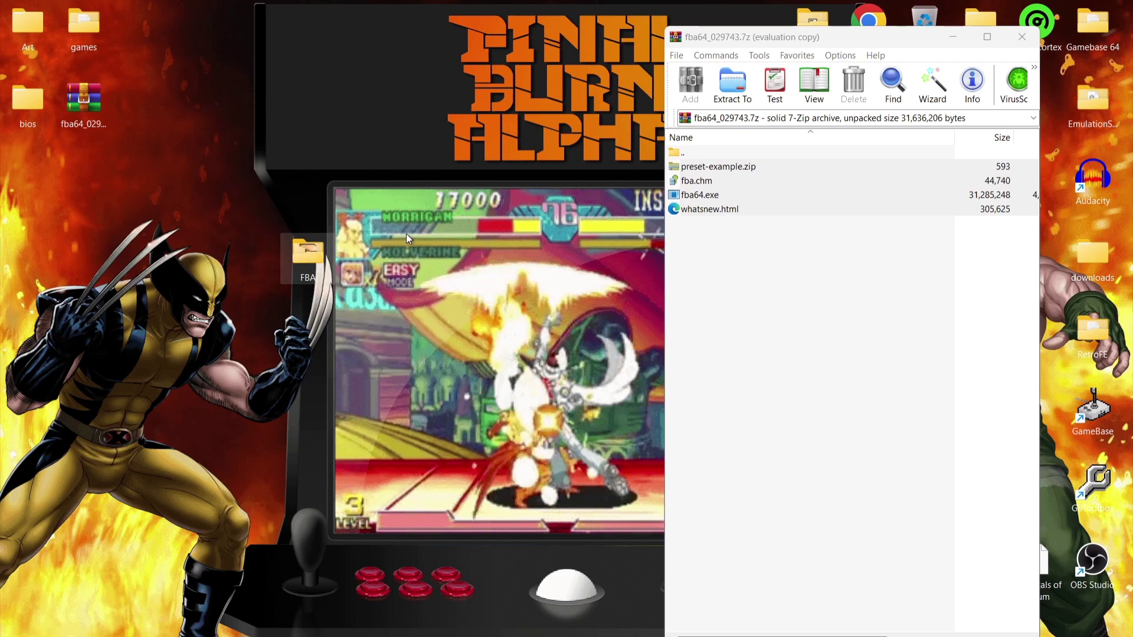
left_click(1021, 37)
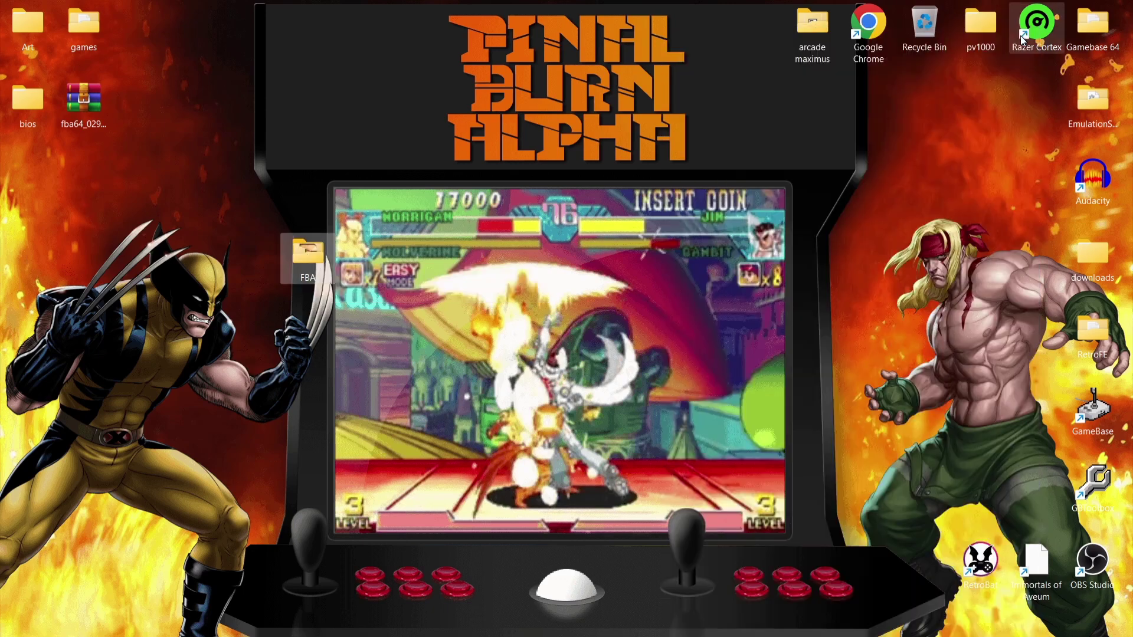
right_click(86, 104)
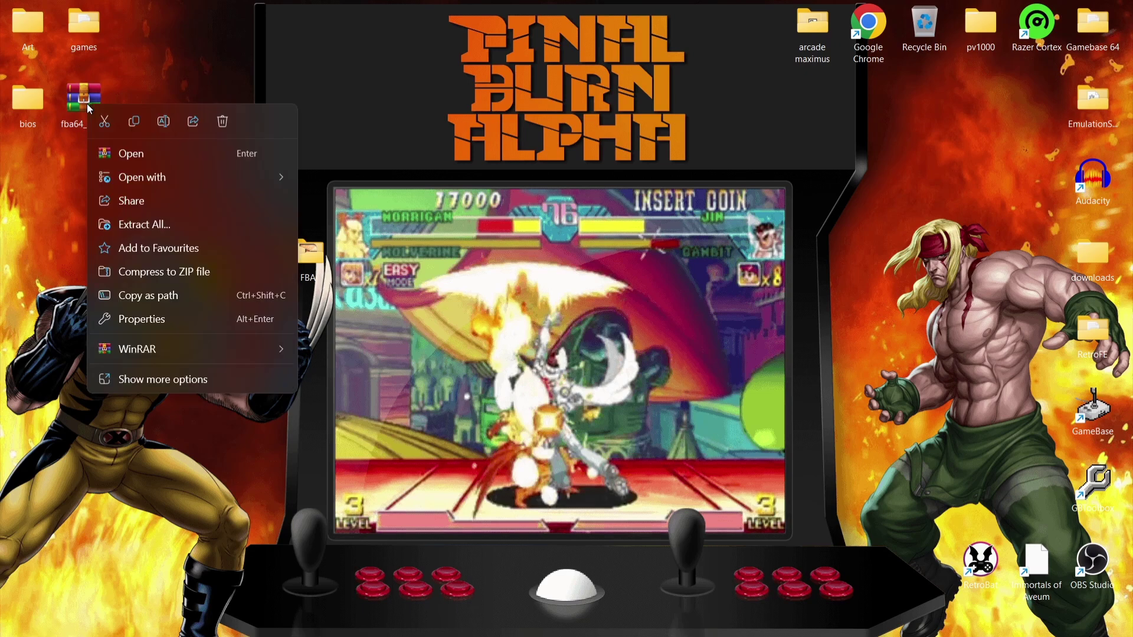
left_click(222, 121)
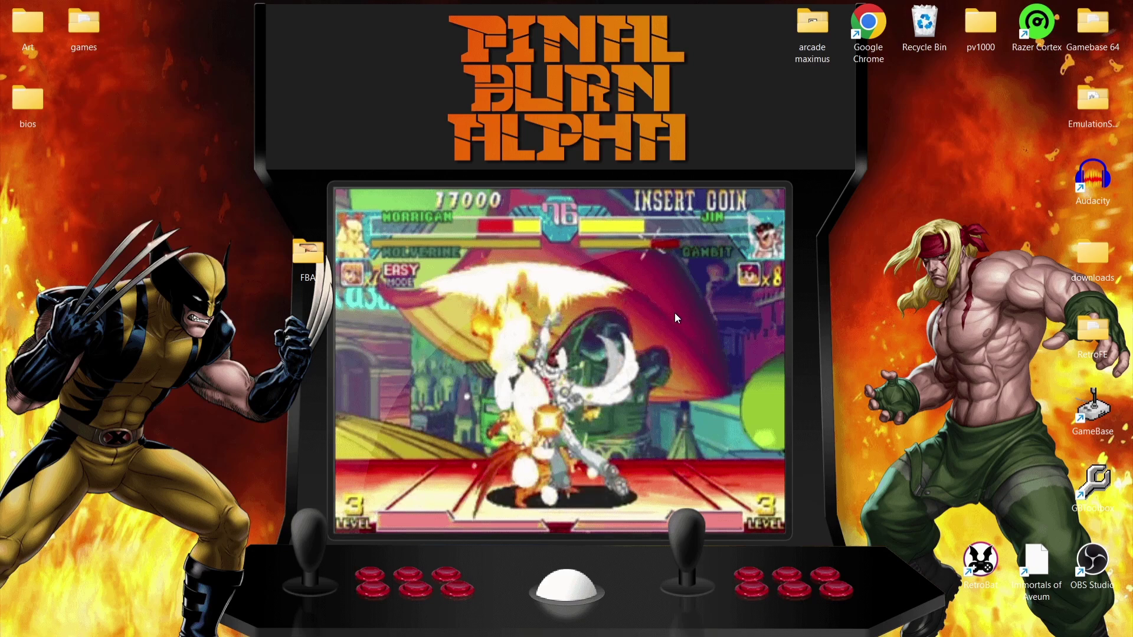
Step: Check the PC's system type in System Information
left_click(485, 627)
type("s")
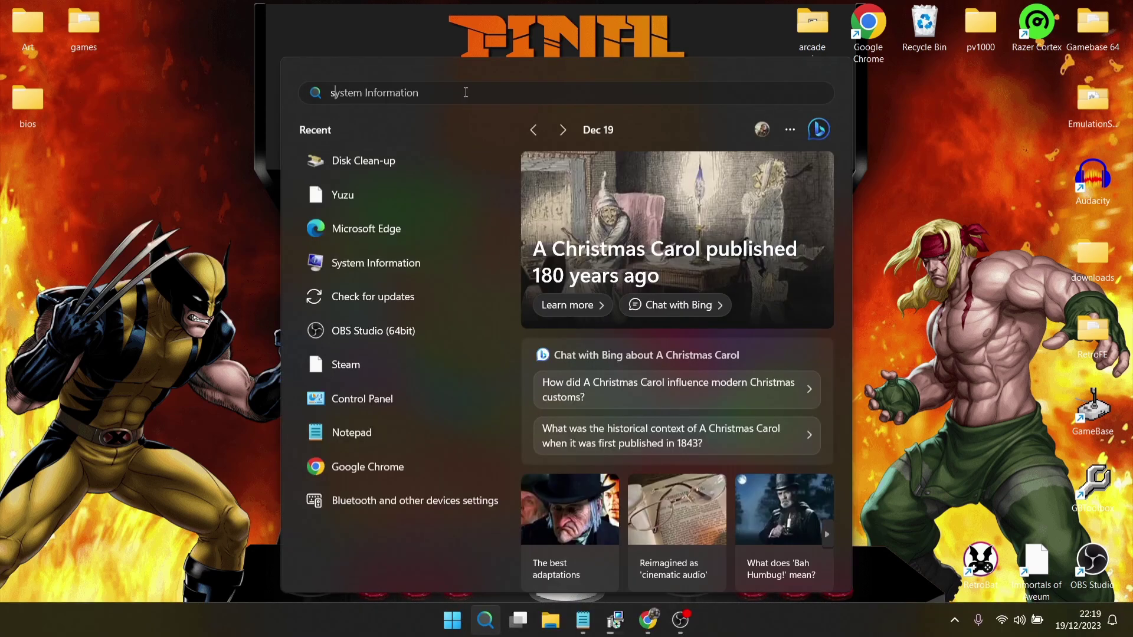
type("yst")
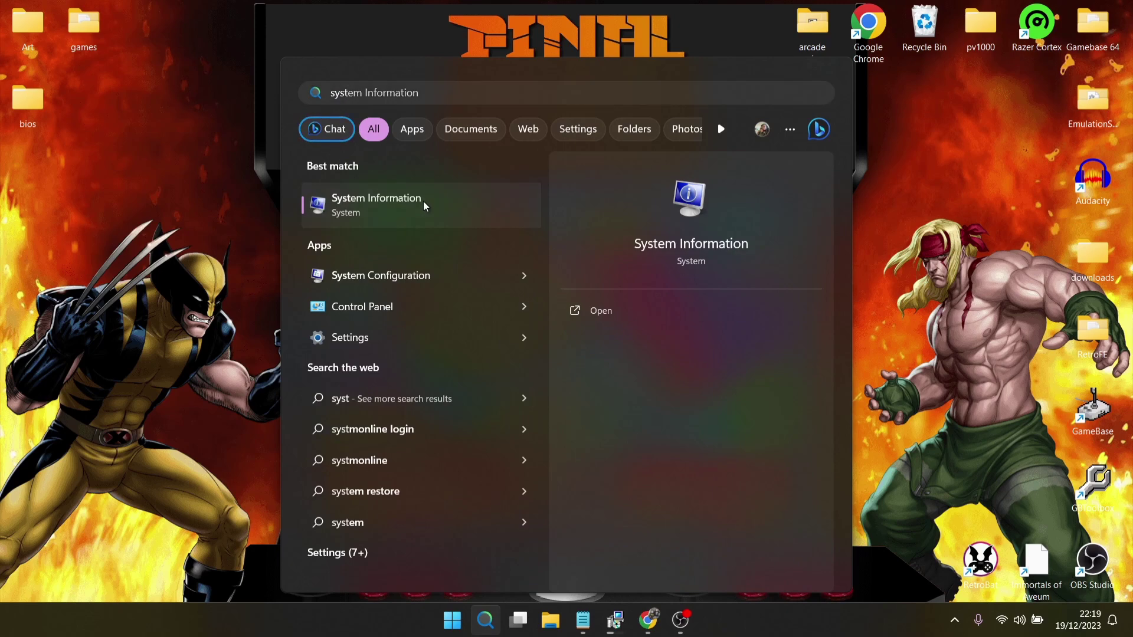
left_click(423, 204)
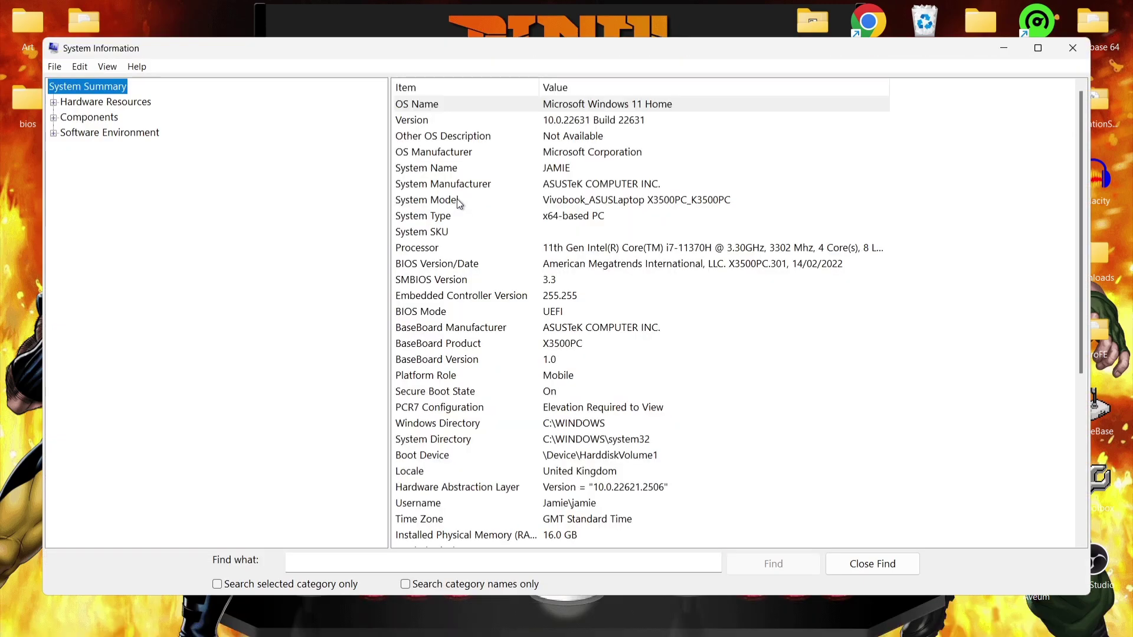
left_click(452, 217)
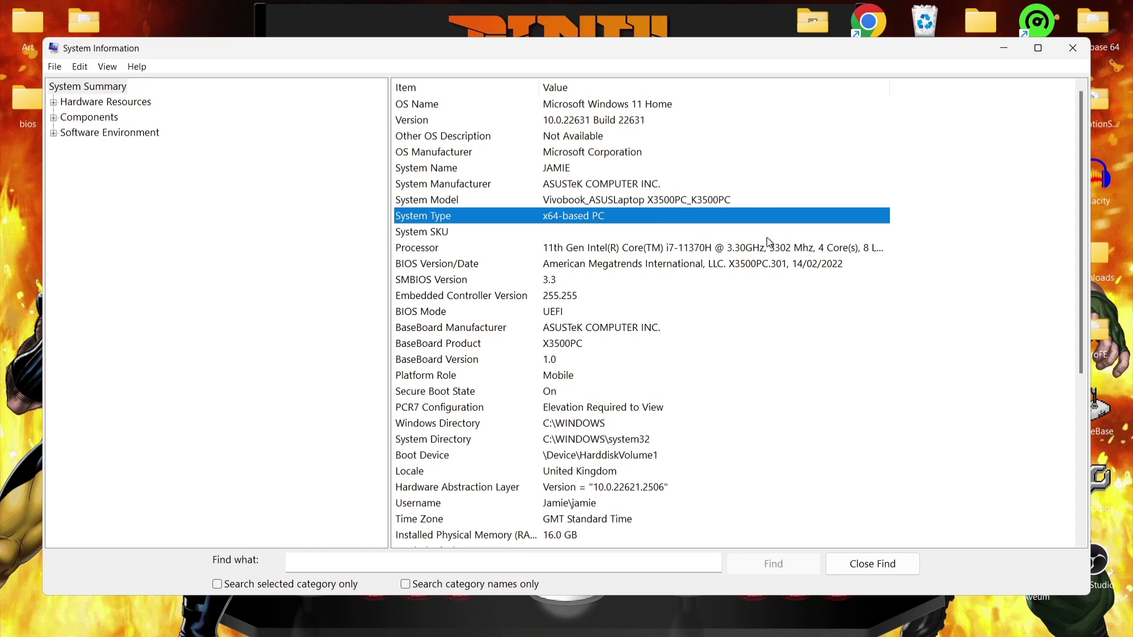
left_click(1078, 48)
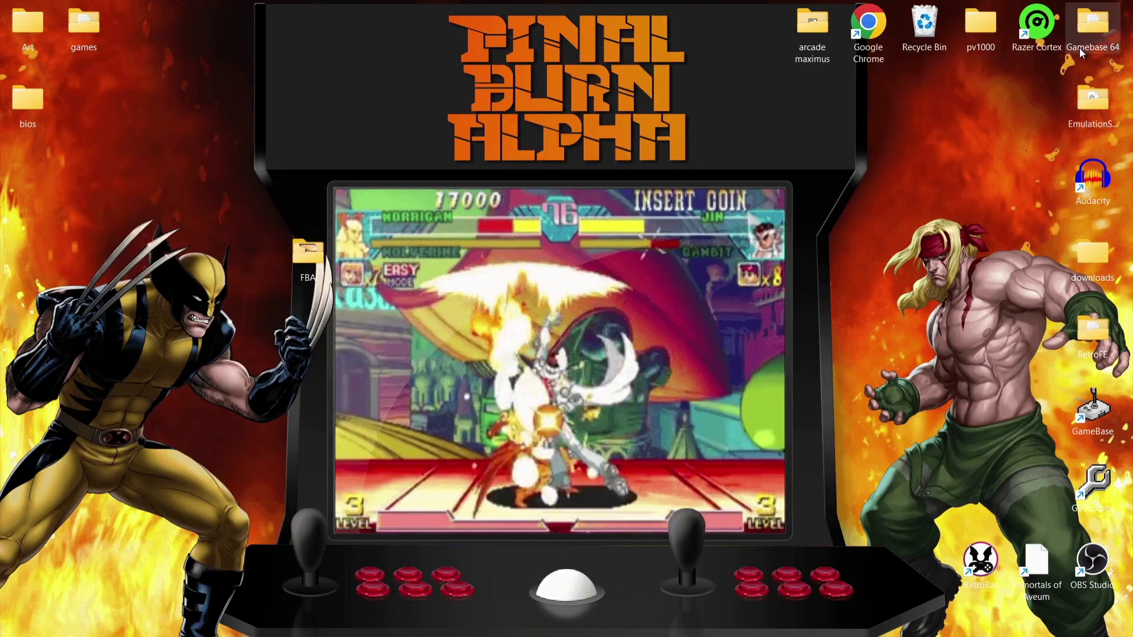
Step: Open the FBA folder, narrow its navigation pane and launch fba64.exe
double_click(297, 254)
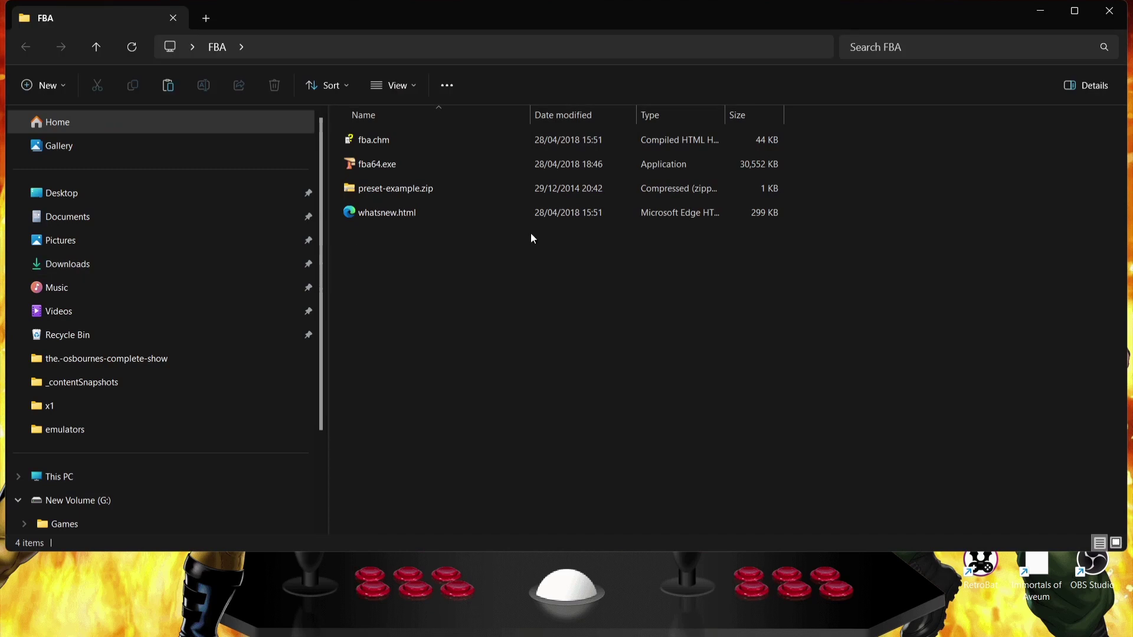
left_click_drag(328, 312, 45, 307)
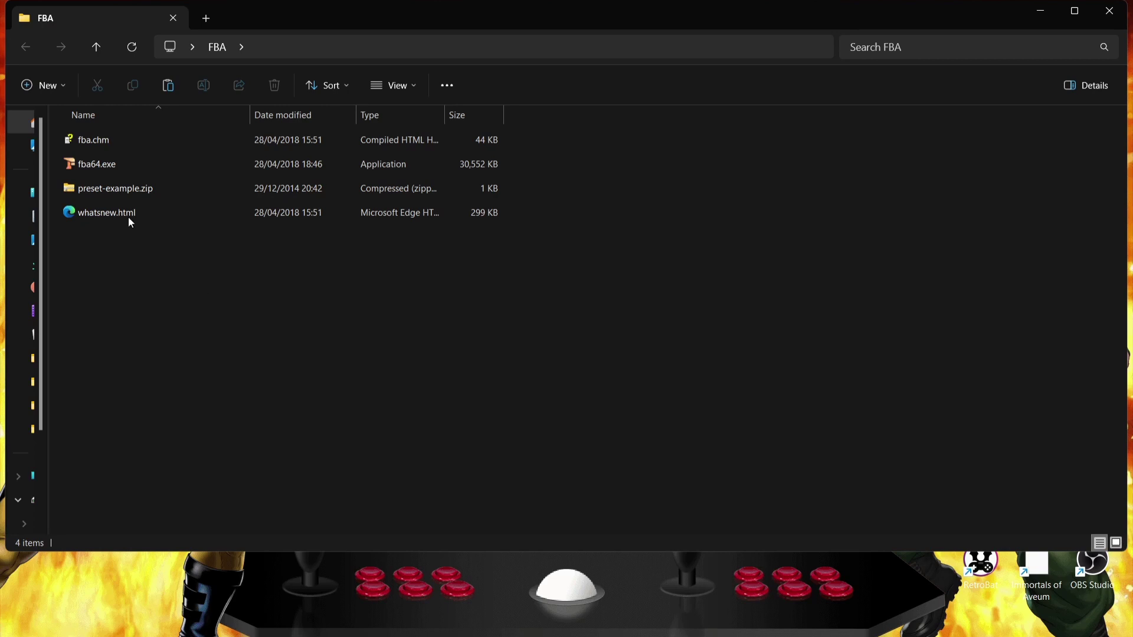
double_click(135, 164)
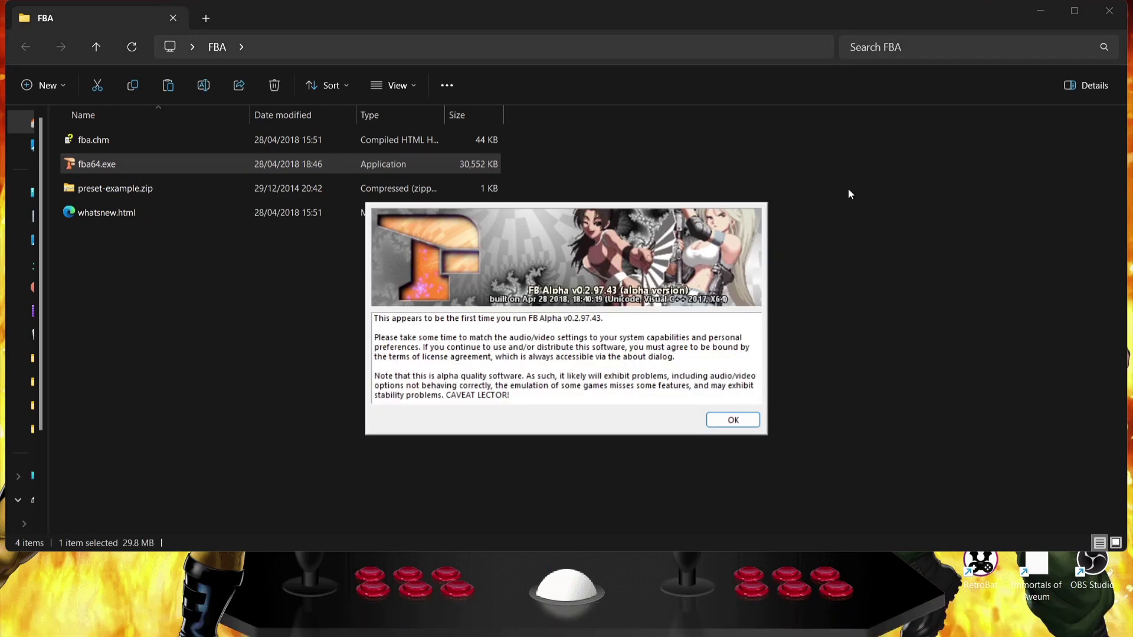
Step: Accept FB Alpha's first-run license agreement, cancel the ROM scan and exit the emulator
left_click(729, 423)
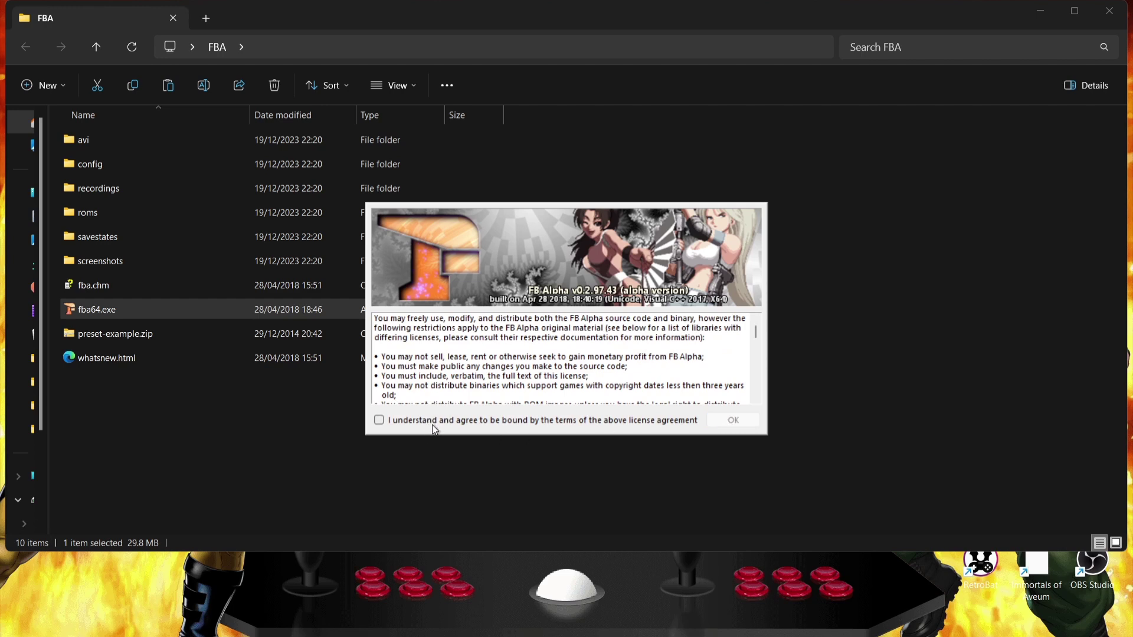
left_click(415, 419)
left_click(727, 419)
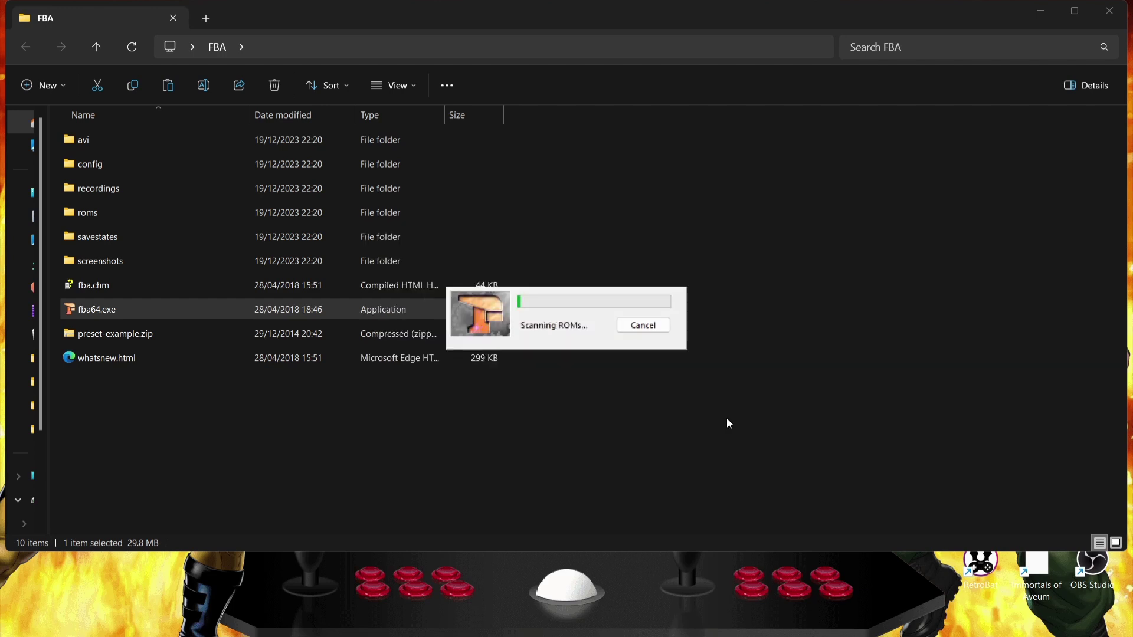
left_click(654, 329)
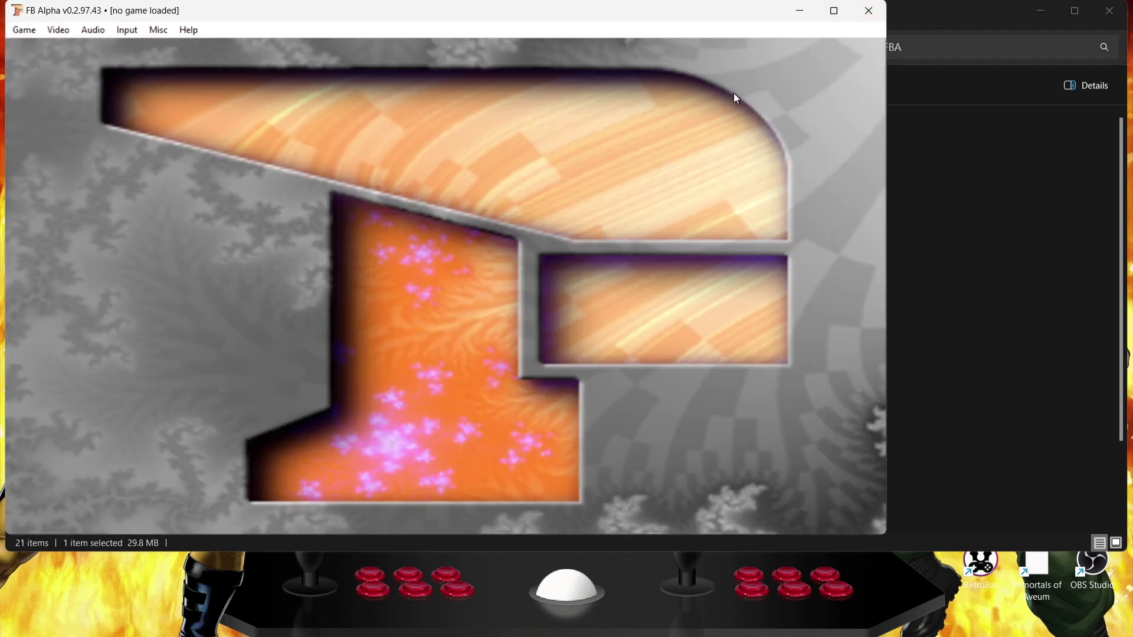
left_click(868, 11)
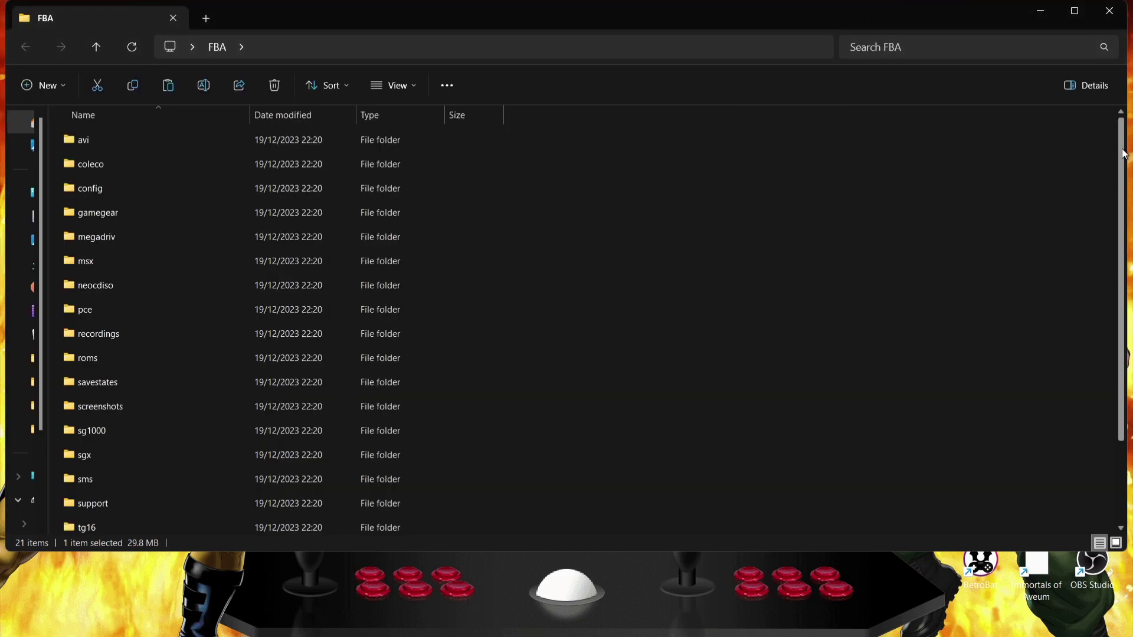
Step: Examine the subfolders in the FBA folder, including msx, neocdiso, pce and tg16, with the window maximized
scroll(1124, 154, "down", 2)
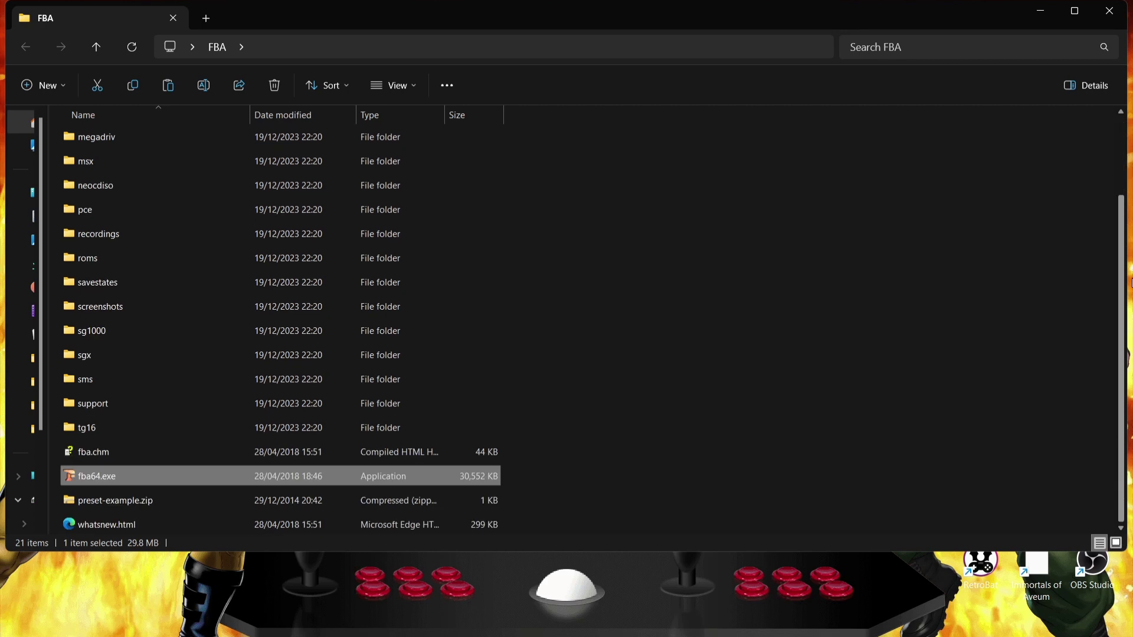
scroll(1113, 134, "up", 2)
scroll(1103, 177, "down", 2)
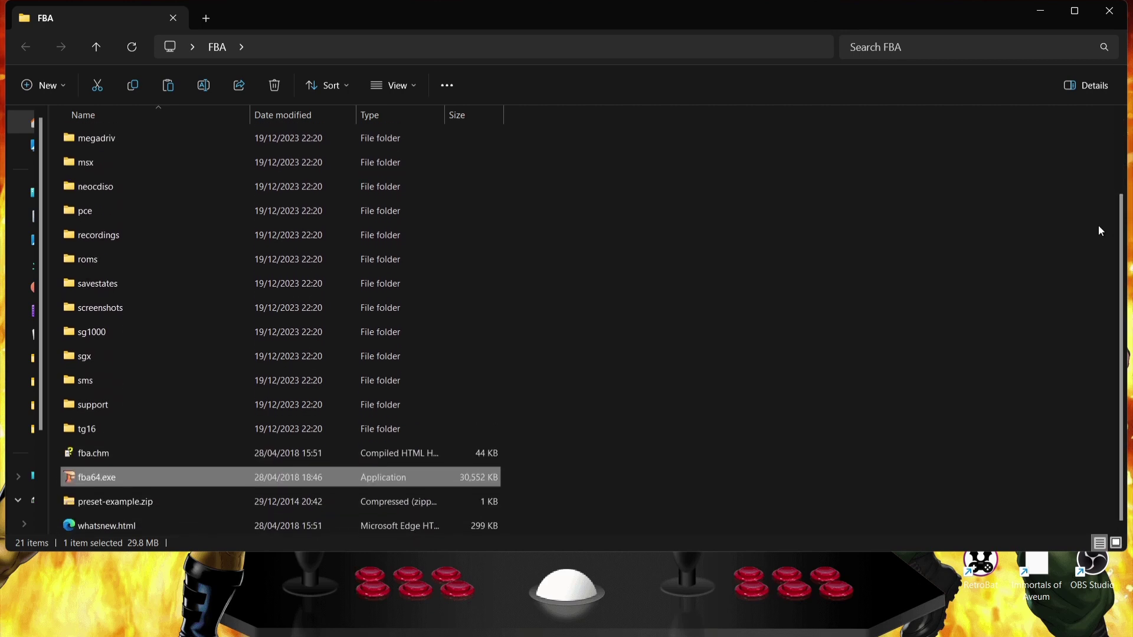
double_click(811, 18)
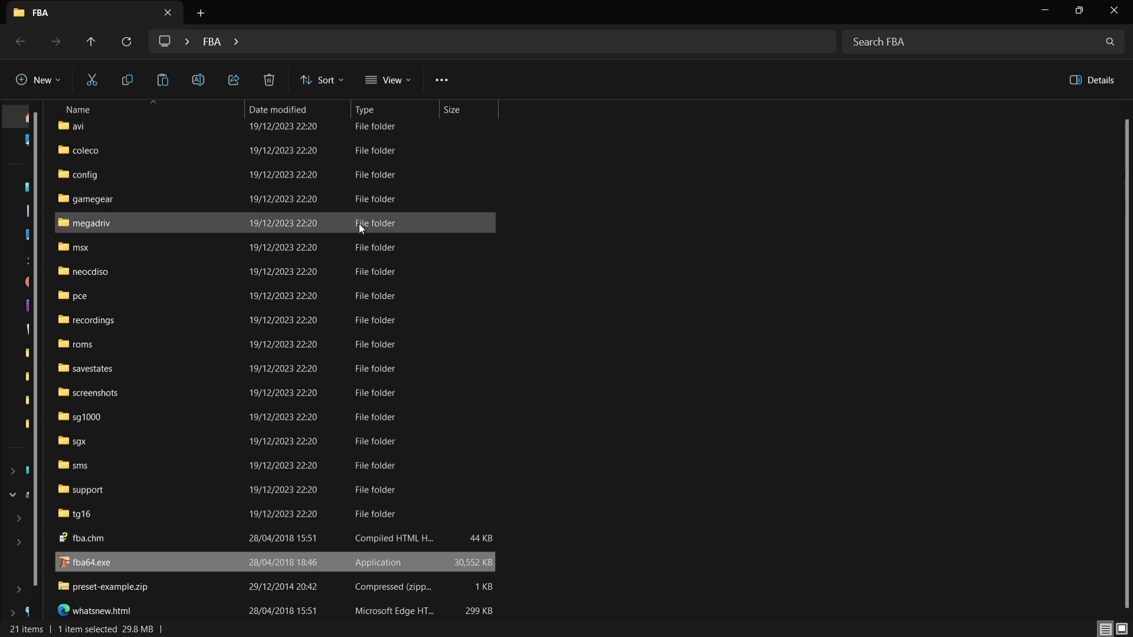
left_click(171, 251)
left_click(166, 273)
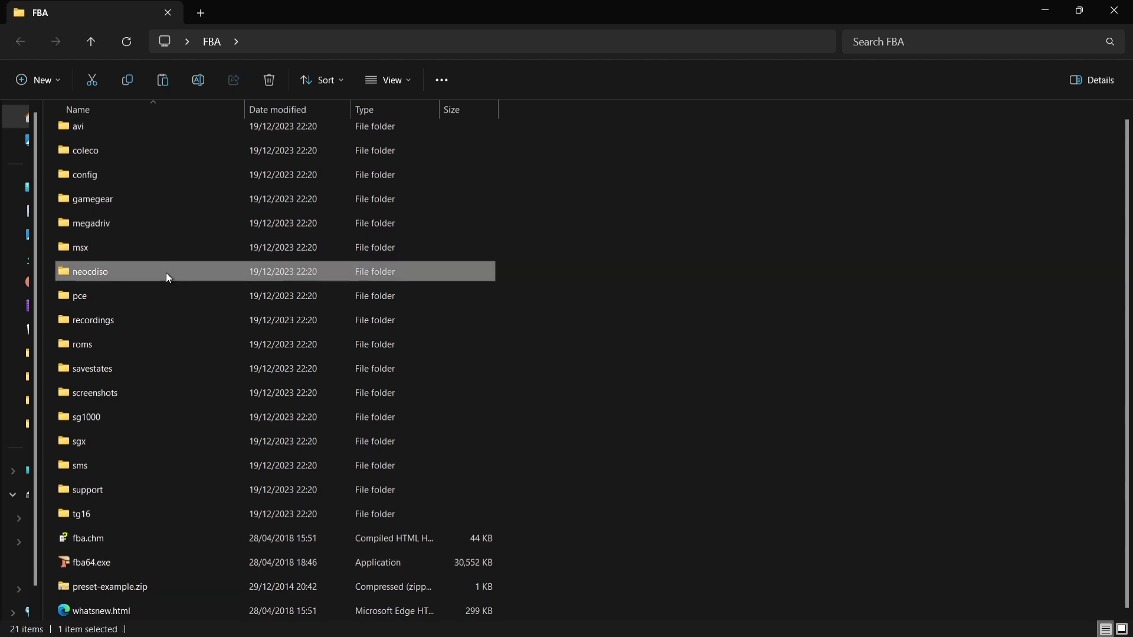
left_click(168, 300)
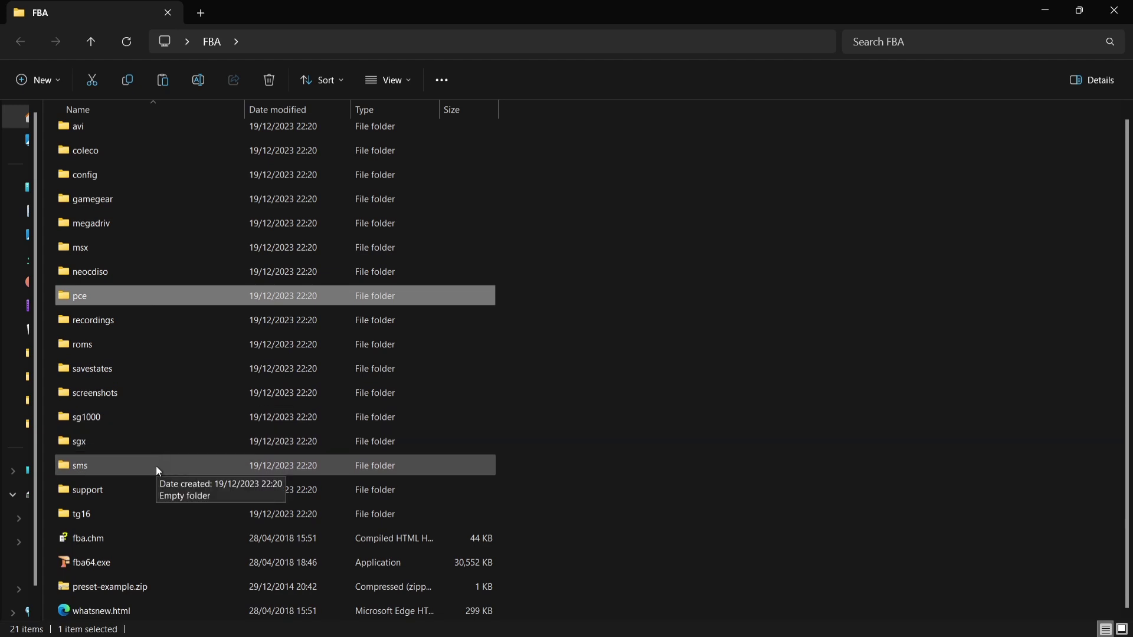
left_click(157, 516)
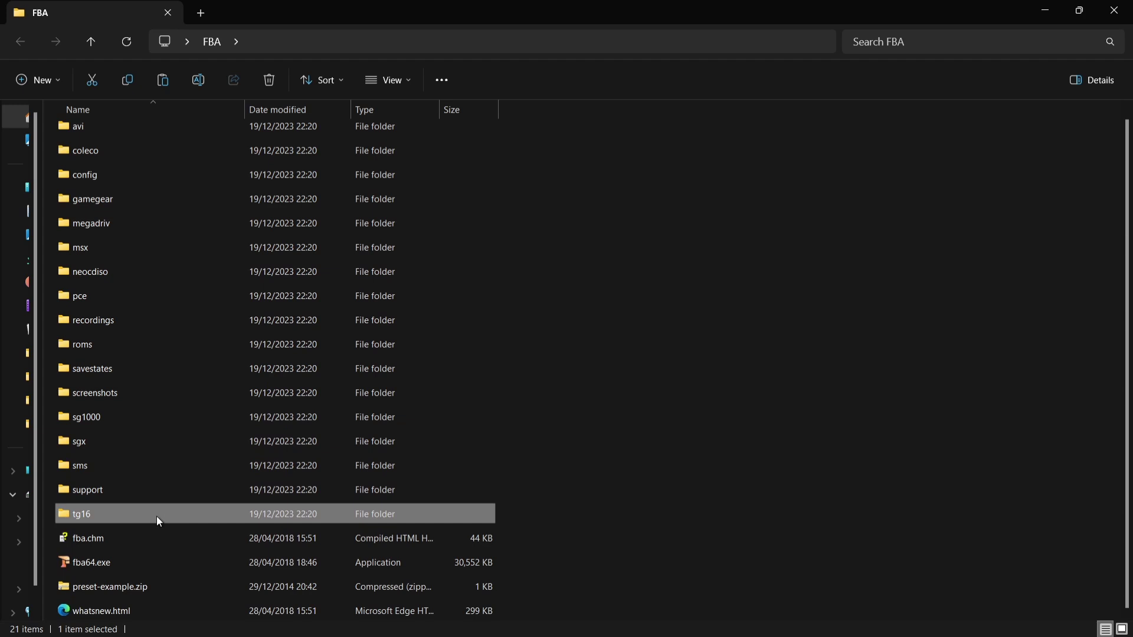
Step: Open FBA's roms folder and the desktop games folder, and arrange the two windows side by side
left_click(168, 342)
double_click(167, 339)
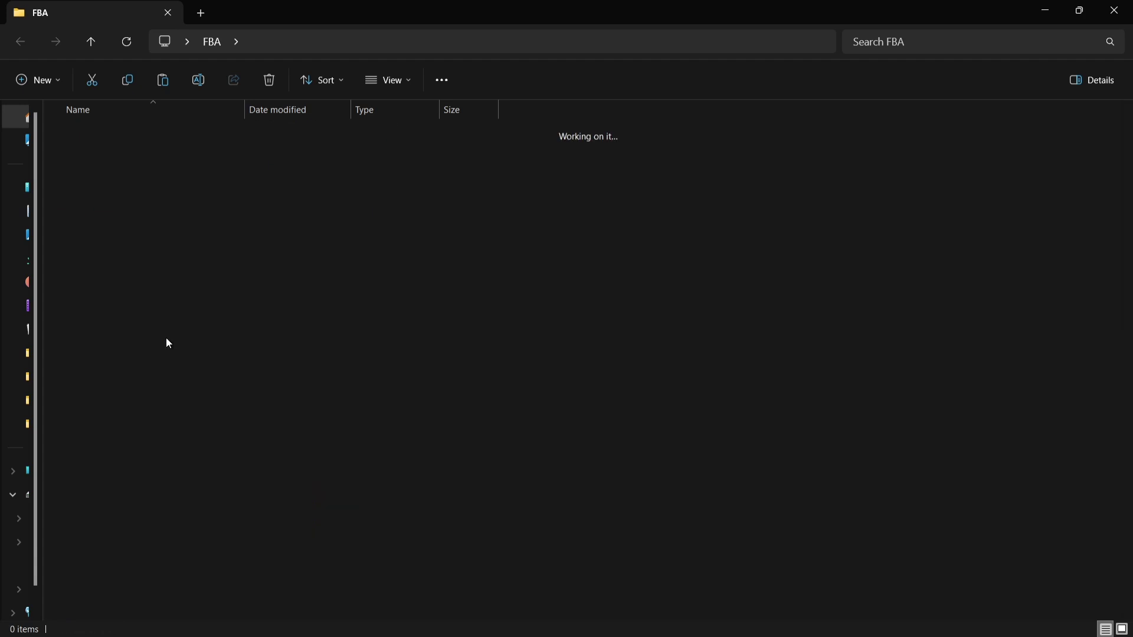
left_click_drag(447, 1, 804, 54)
double_click(87, 24)
left_click_drag(768, 10, 677, 73)
Step: Move all files from the games folder into FBA's roms folder and close the games window
left_click(215, 328)
key("ctrl+a")
left_click_drag(19, 301, 1082, 330)
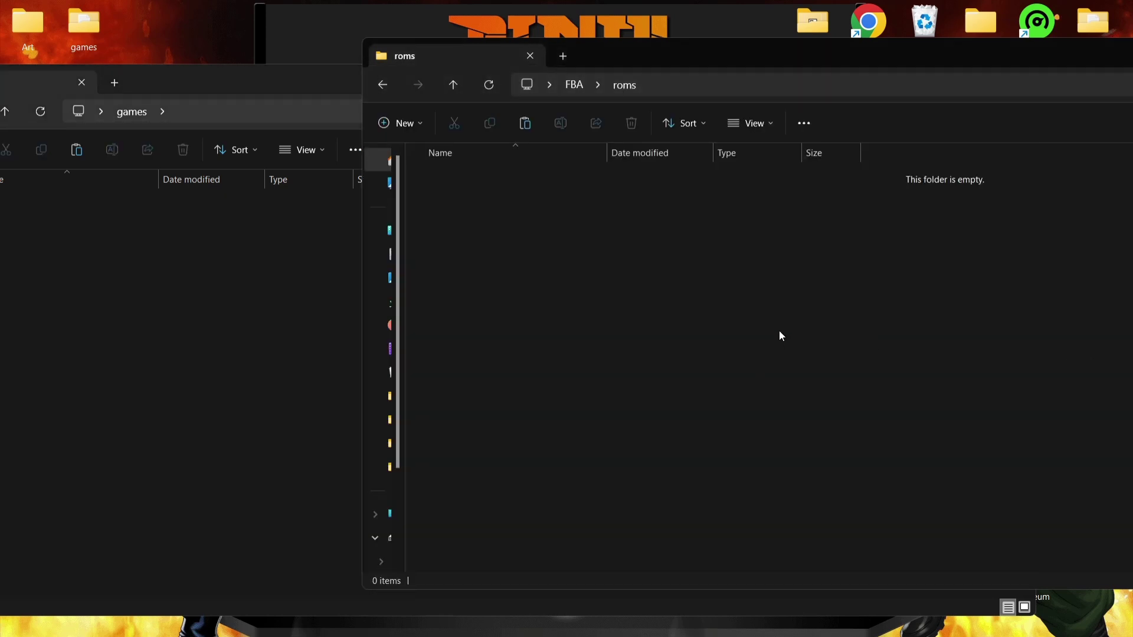
left_click(264, 89)
left_click(1024, 80)
Step: Return to the main FBA folder and launch fba64.exe in a maximized window
right_click(942, 52)
double_click(872, 51)
left_click(20, 42)
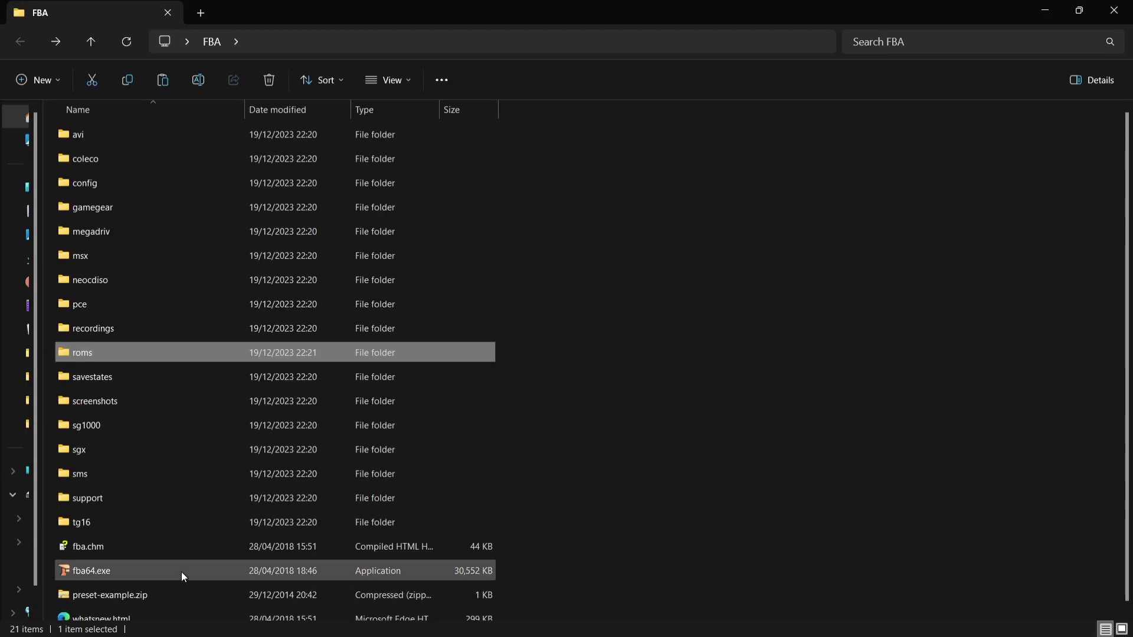
double_click(181, 572)
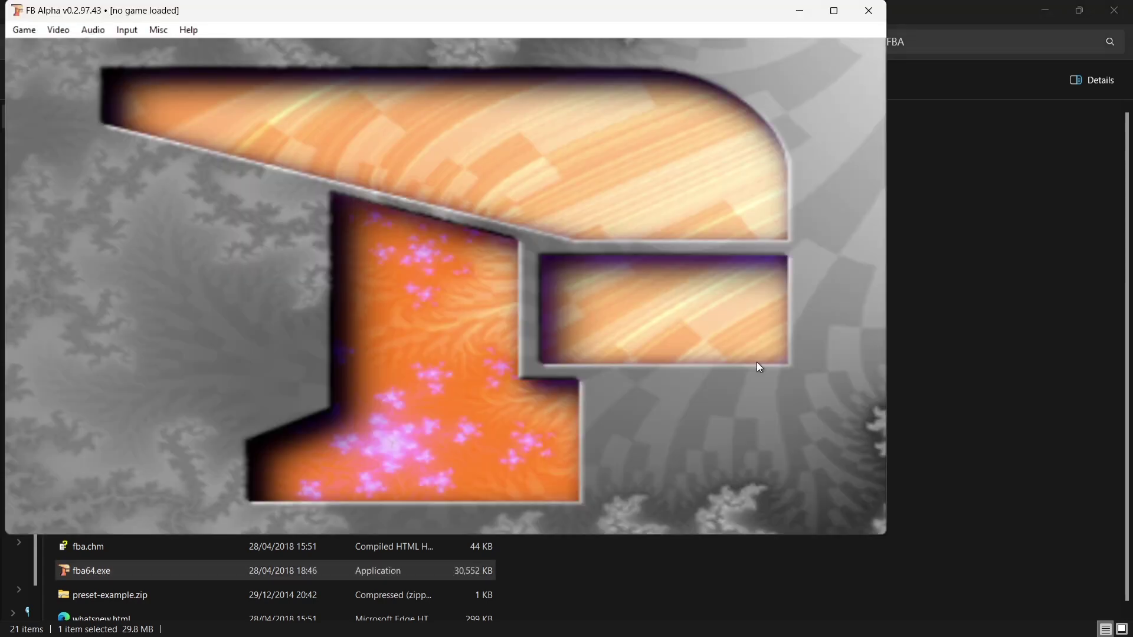
left_click_drag(286, 10, 195, 2)
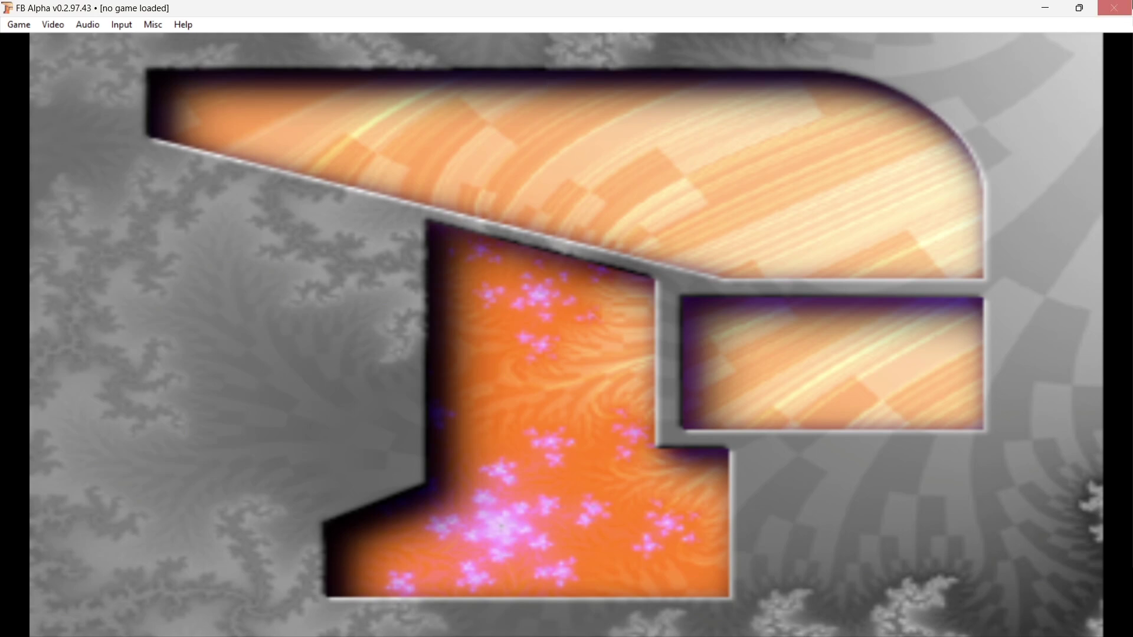
Step: Close the emulator, restore the FBA folder window, and copy neogeo.zip from the desktop bios folder
left_click(1115, 8)
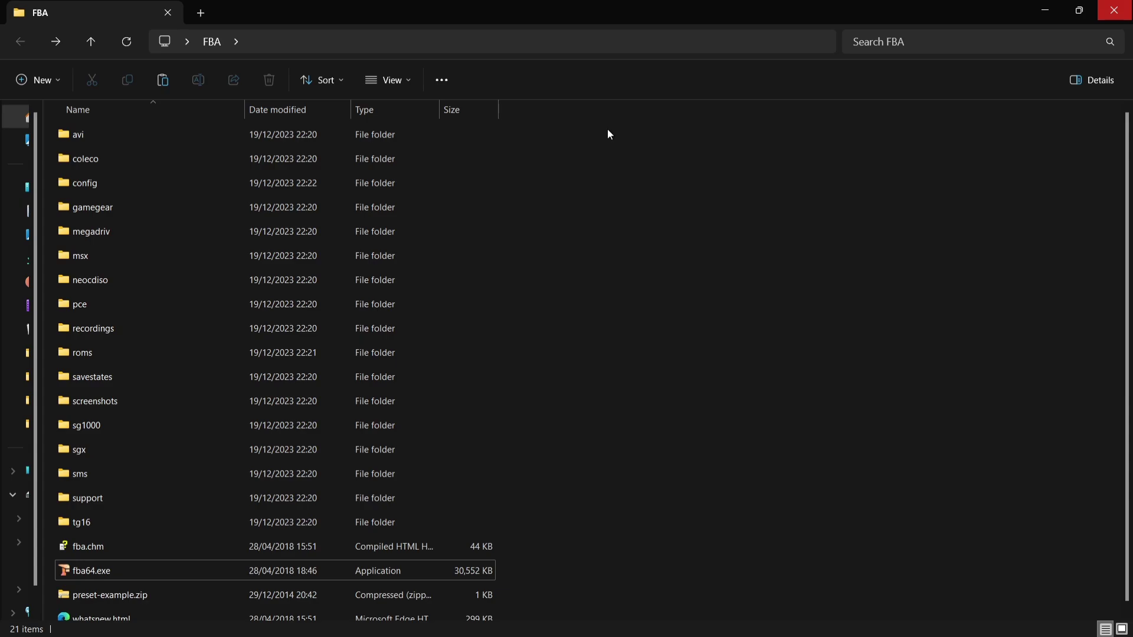
double_click(540, 5)
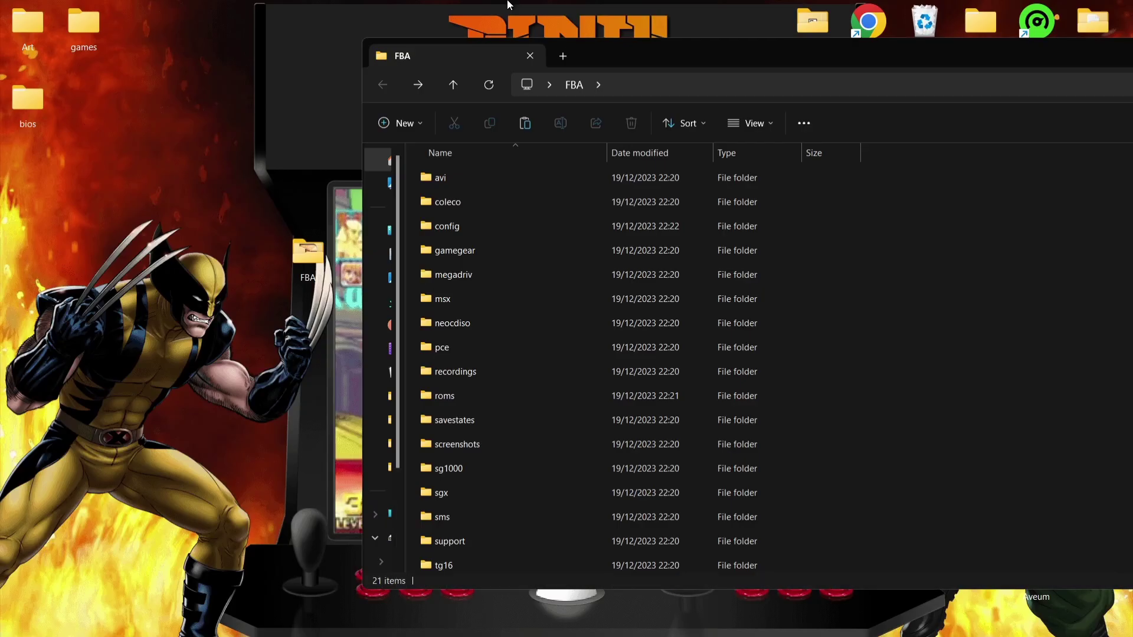
double_click(34, 101)
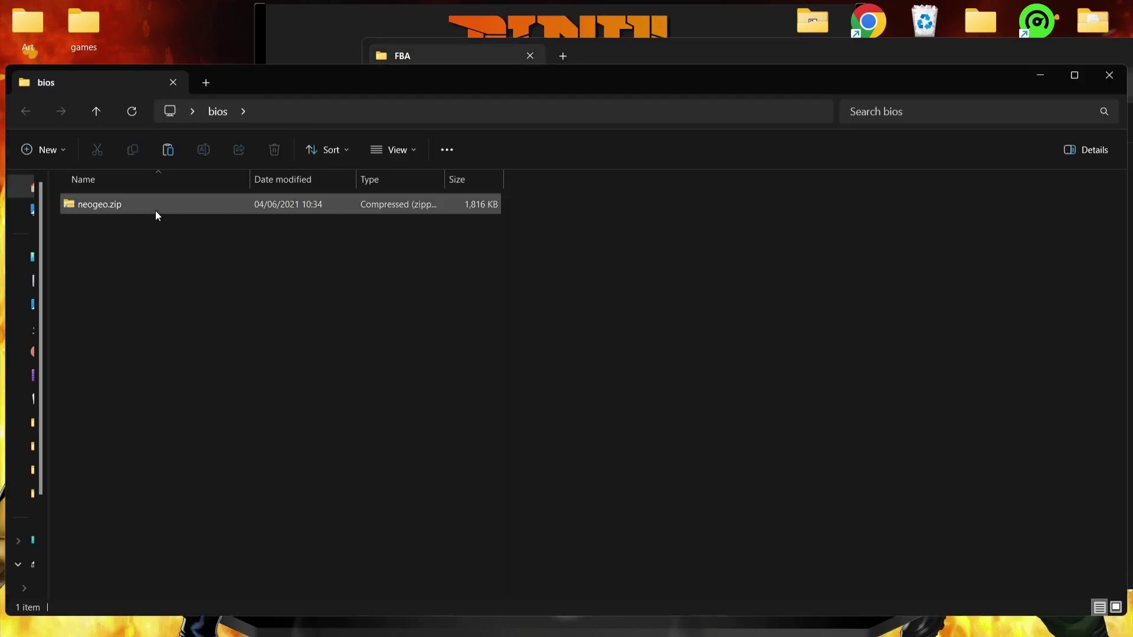
right_click(121, 212)
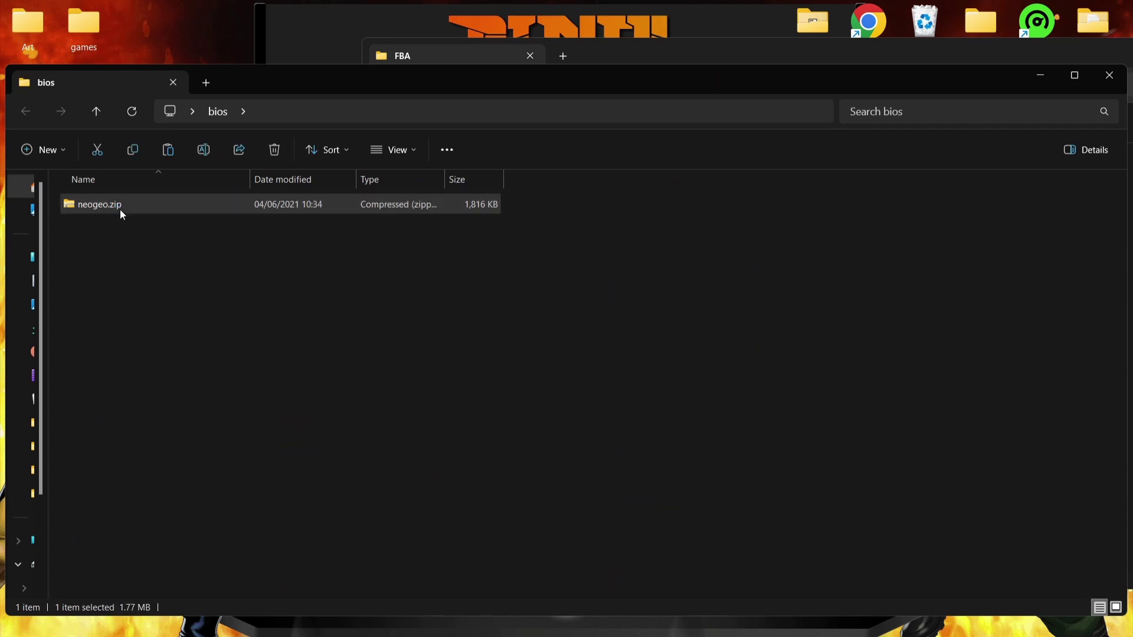
left_click(168, 197)
left_click(1109, 75)
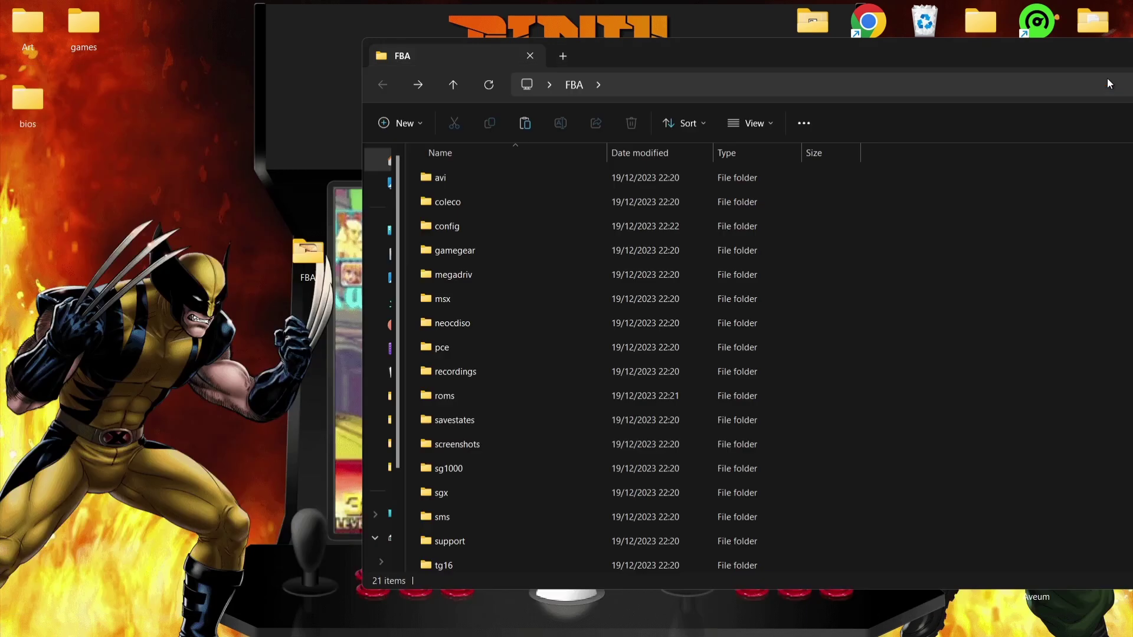
Step: Maximize the FBA window, open its roms folder and paste neogeo.zip there
double_click(664, 61)
double_click(217, 357)
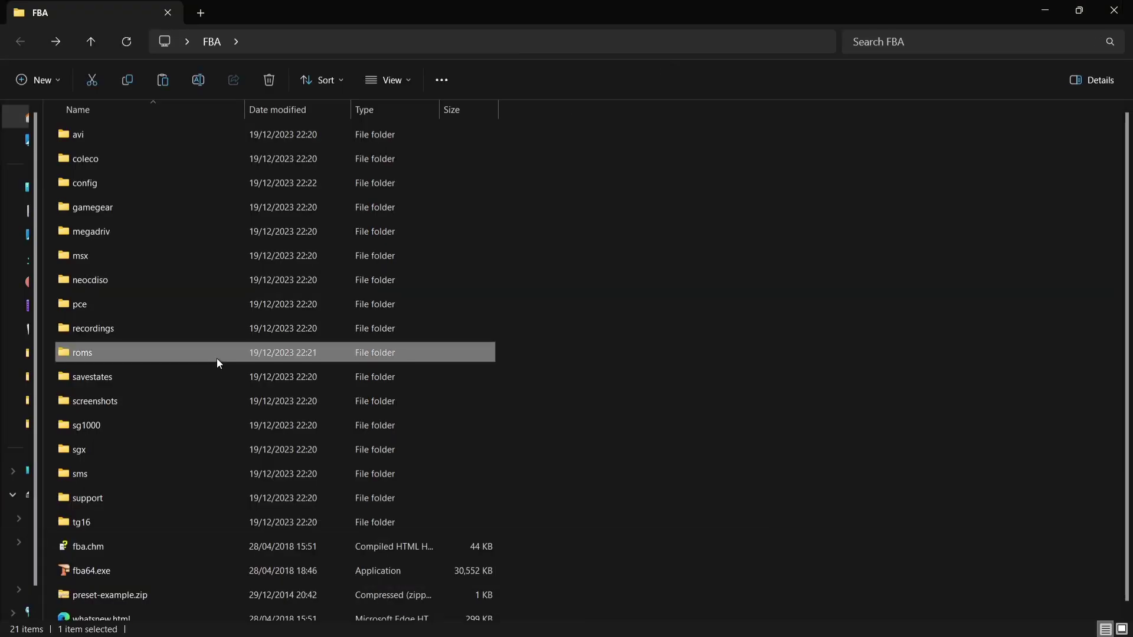
right_click(769, 354)
left_click(782, 378)
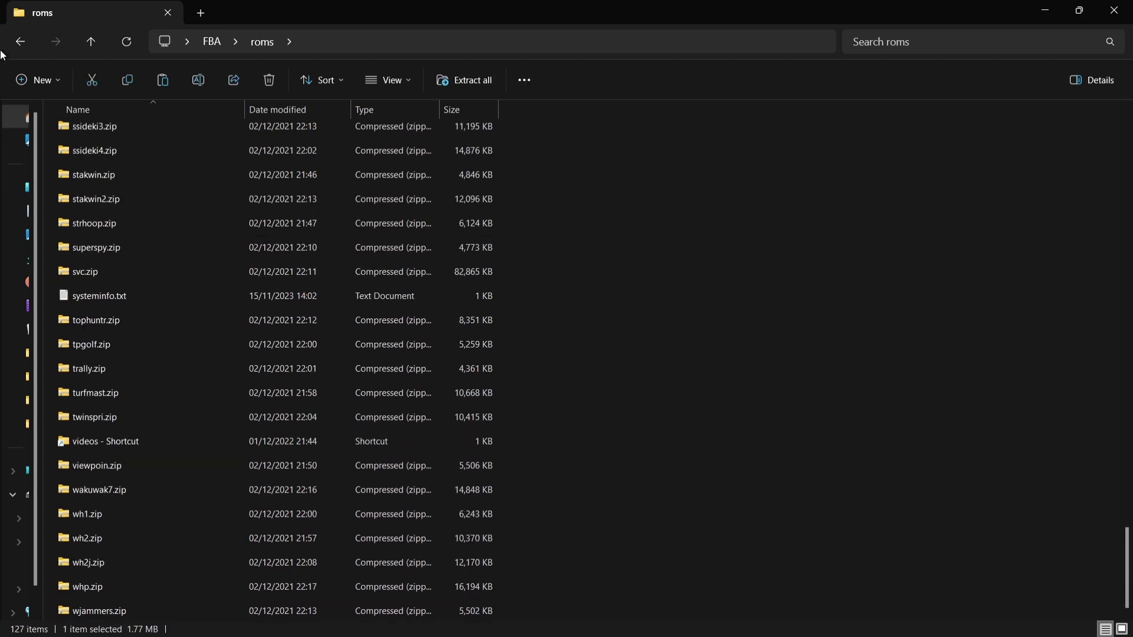
Step: Go back to the main FBA folder and relaunch fba64.exe, maximizing its window
left_click(19, 41)
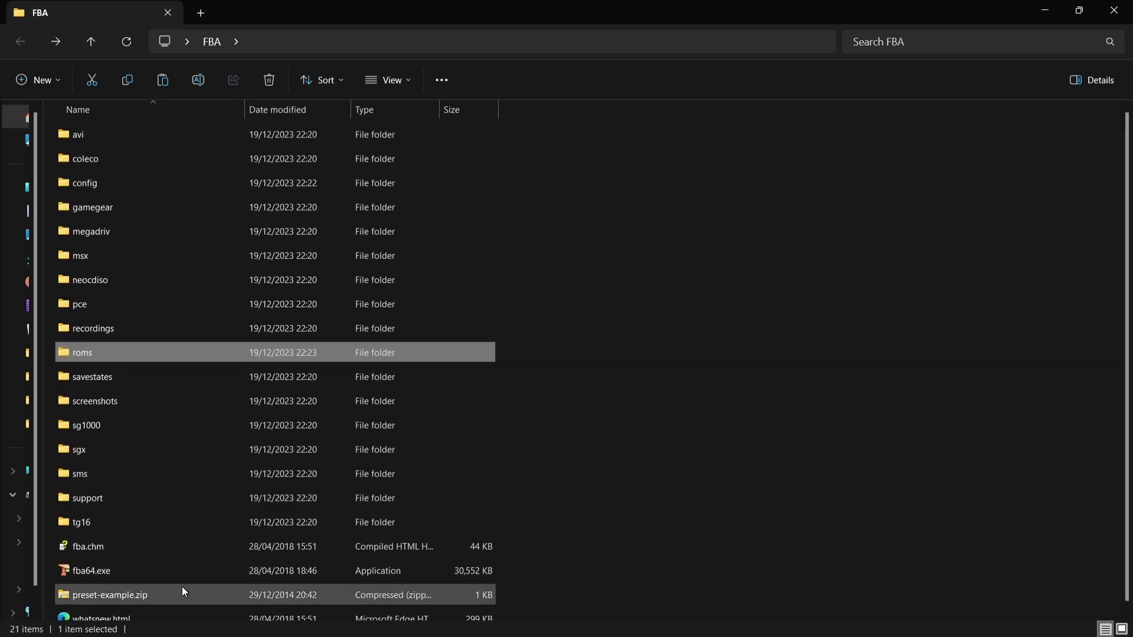
double_click(164, 565)
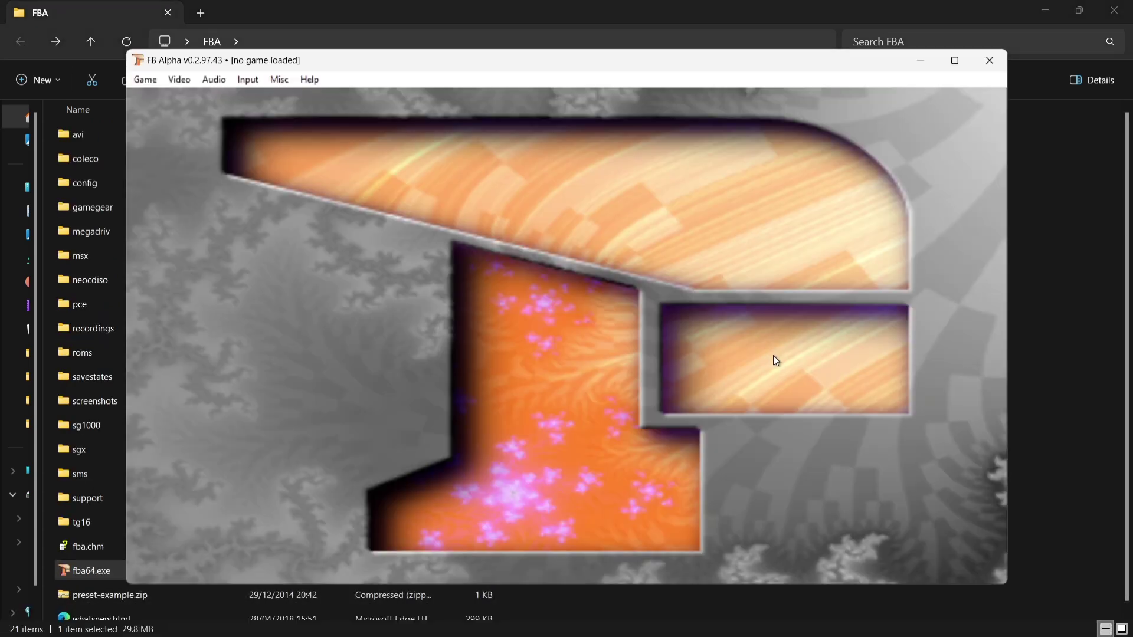
double_click(336, 55)
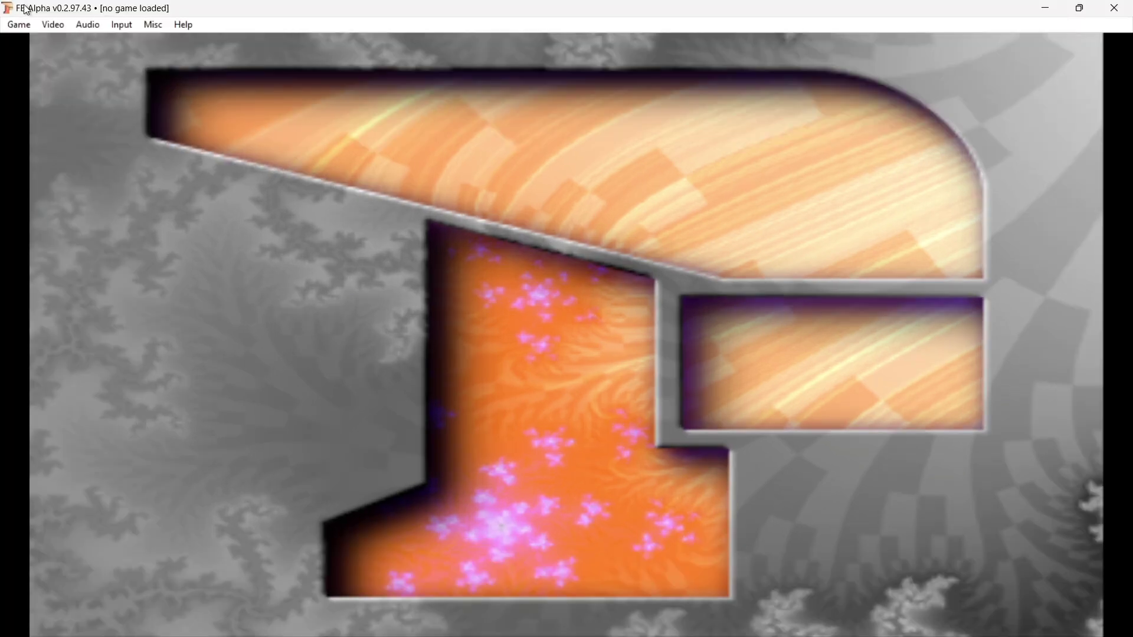
Step: In the game selection dialog, set ROMs Path #1 to the desktop's FBA\roms folder and confirm the paths
left_click(21, 25)
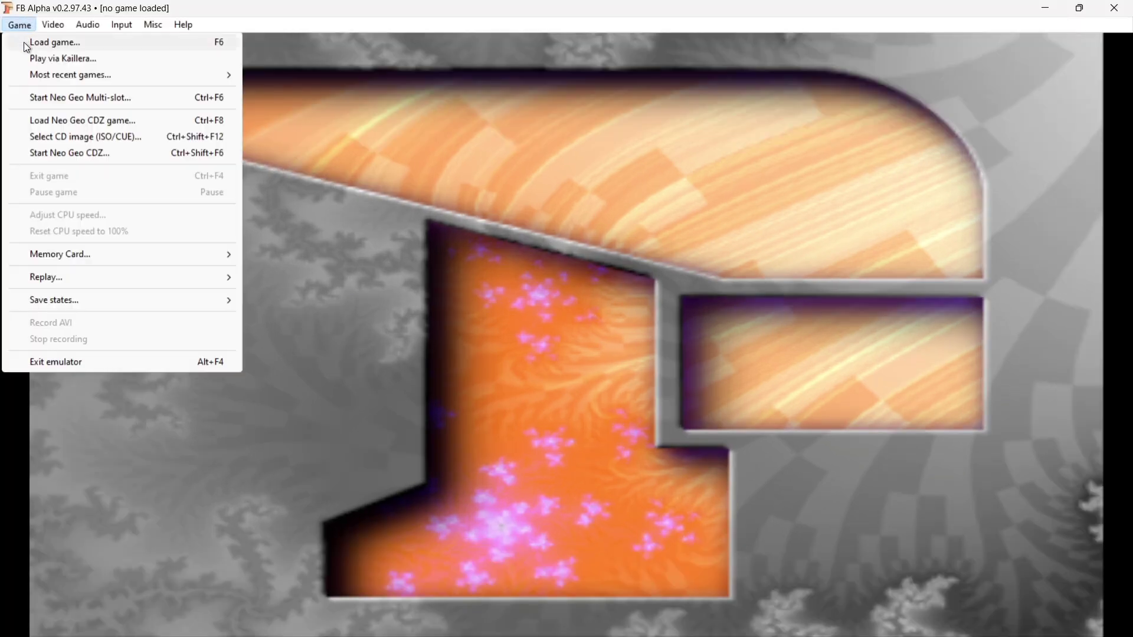
left_click(30, 43)
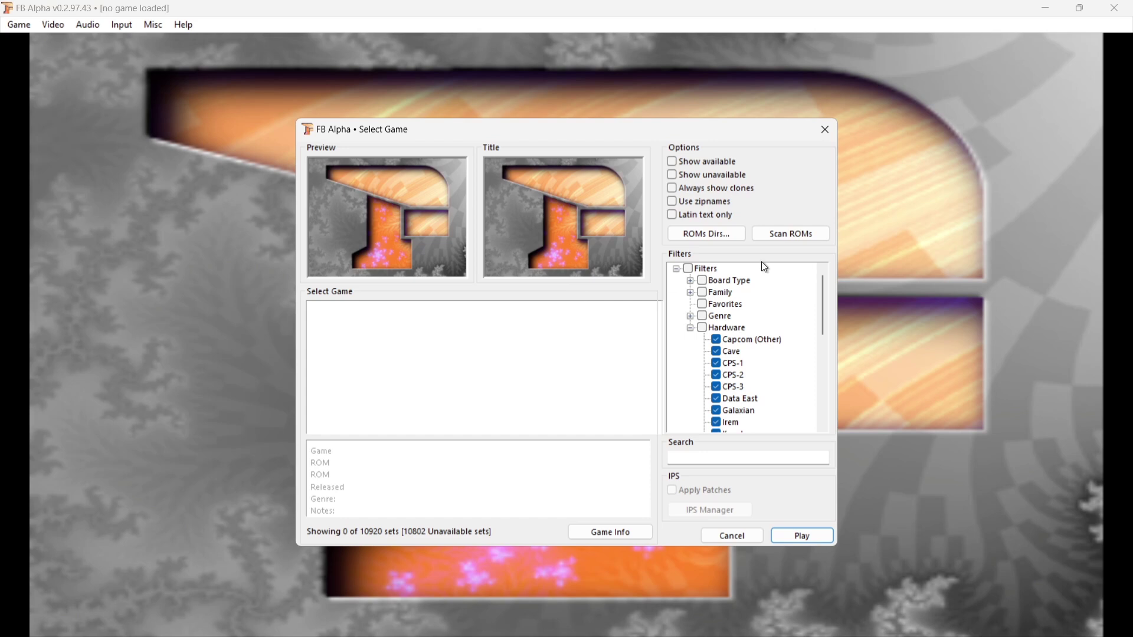
left_click(729, 236)
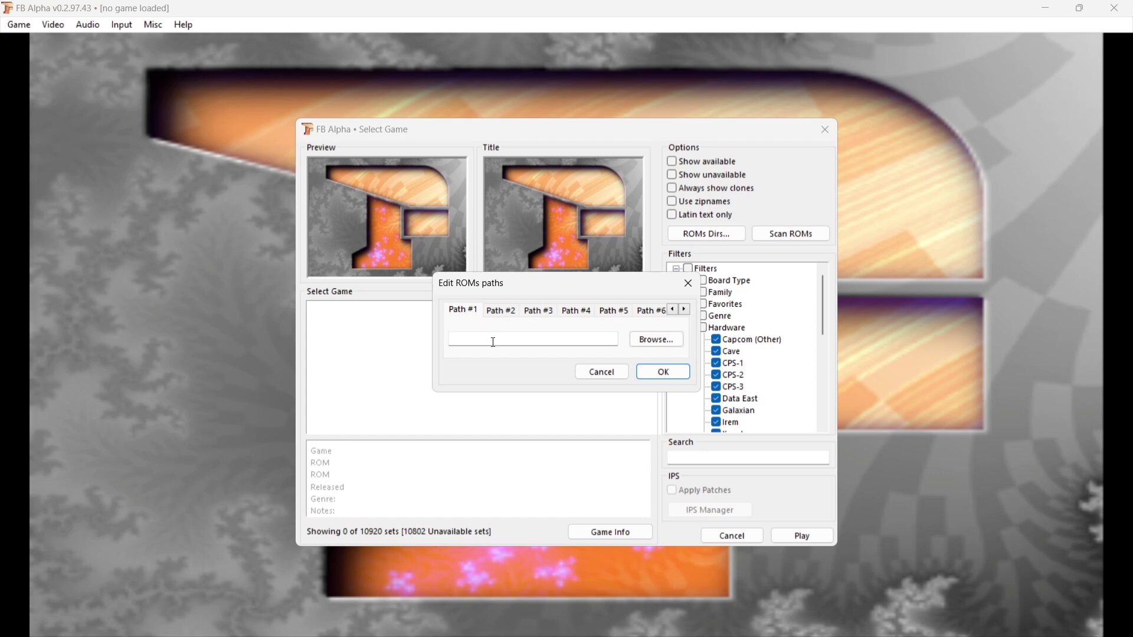
left_click(655, 341)
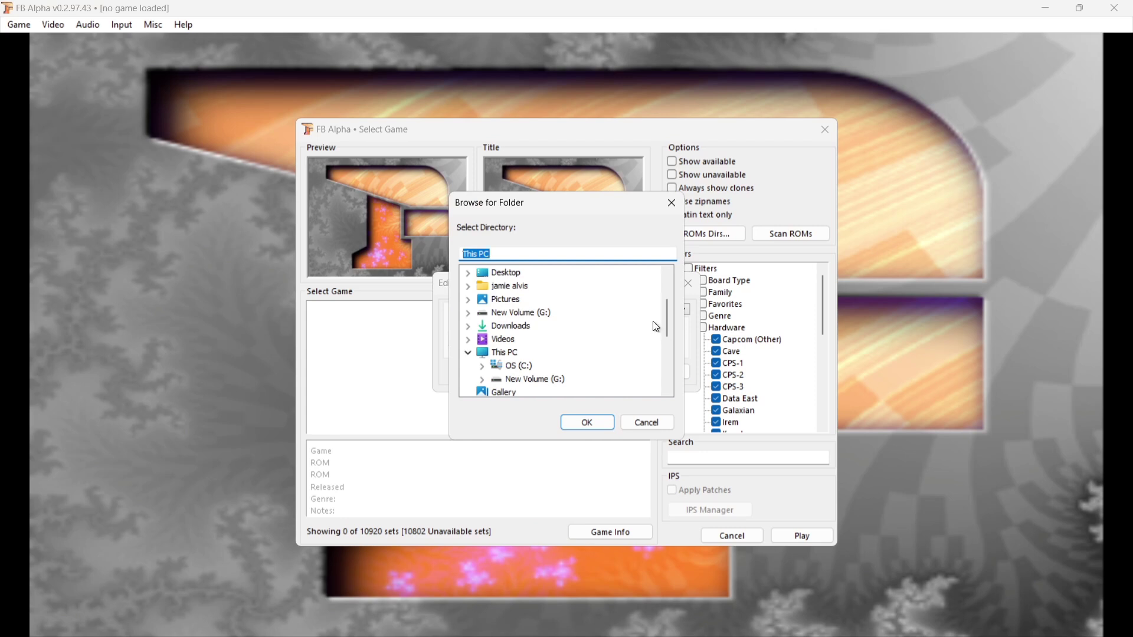
left_click(470, 274)
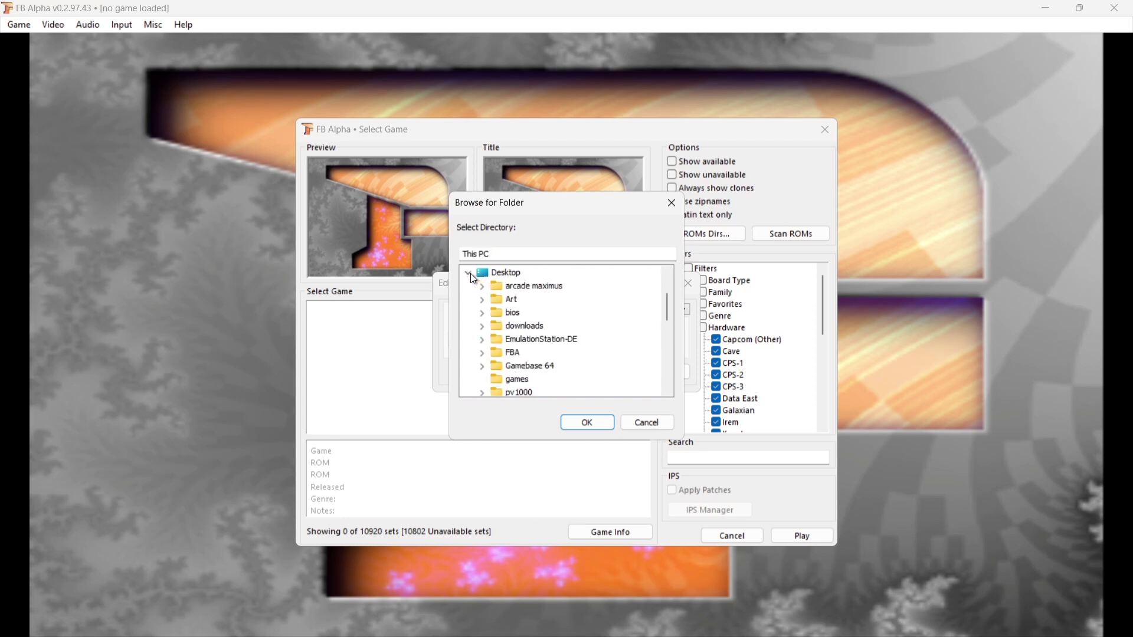
left_click(483, 356)
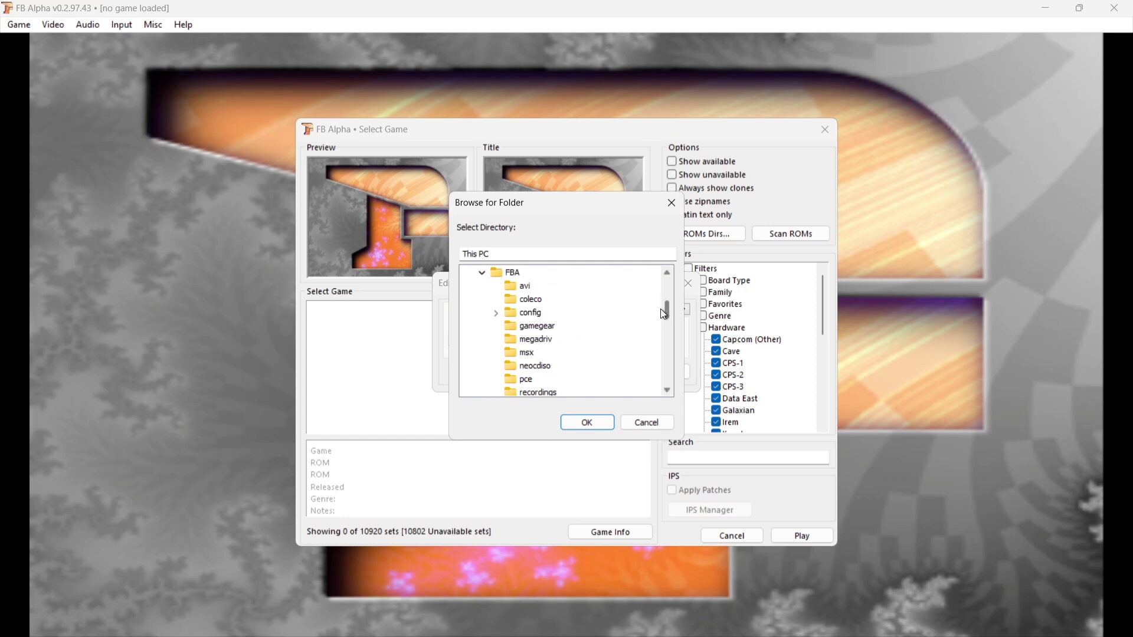
left_click_drag(669, 312, 670, 323)
left_click(533, 329)
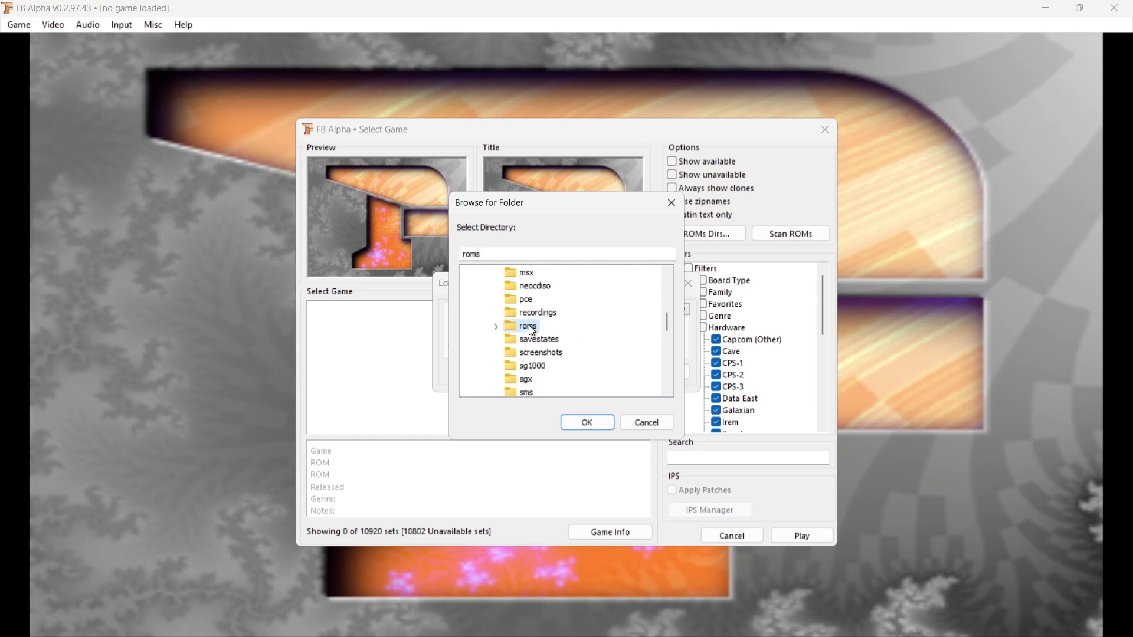
left_click(593, 423)
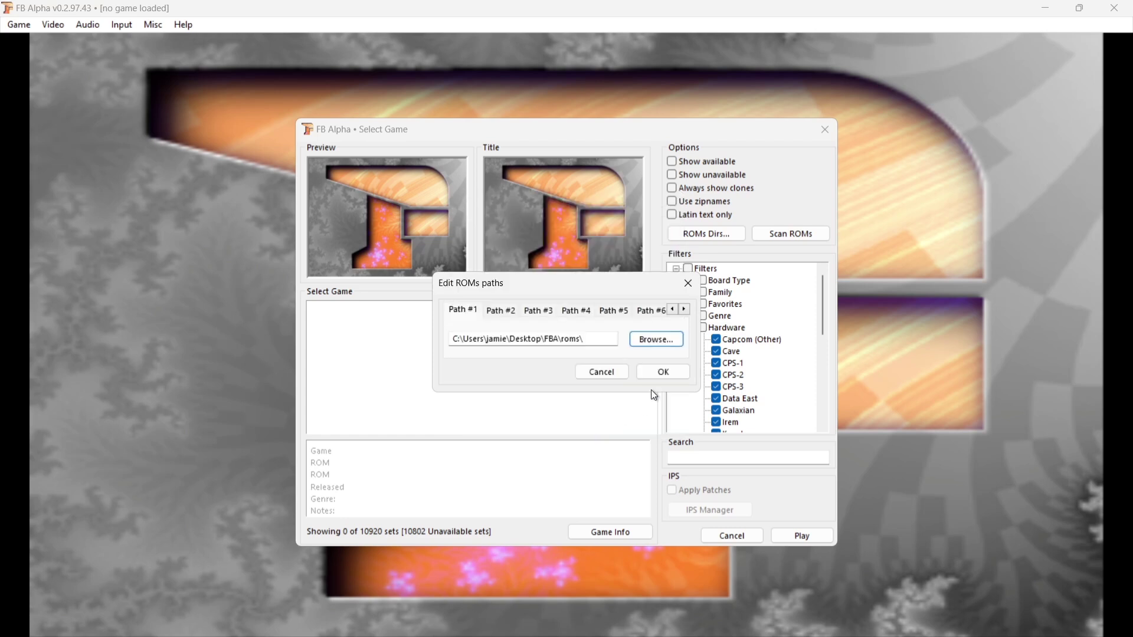
left_click(511, 314)
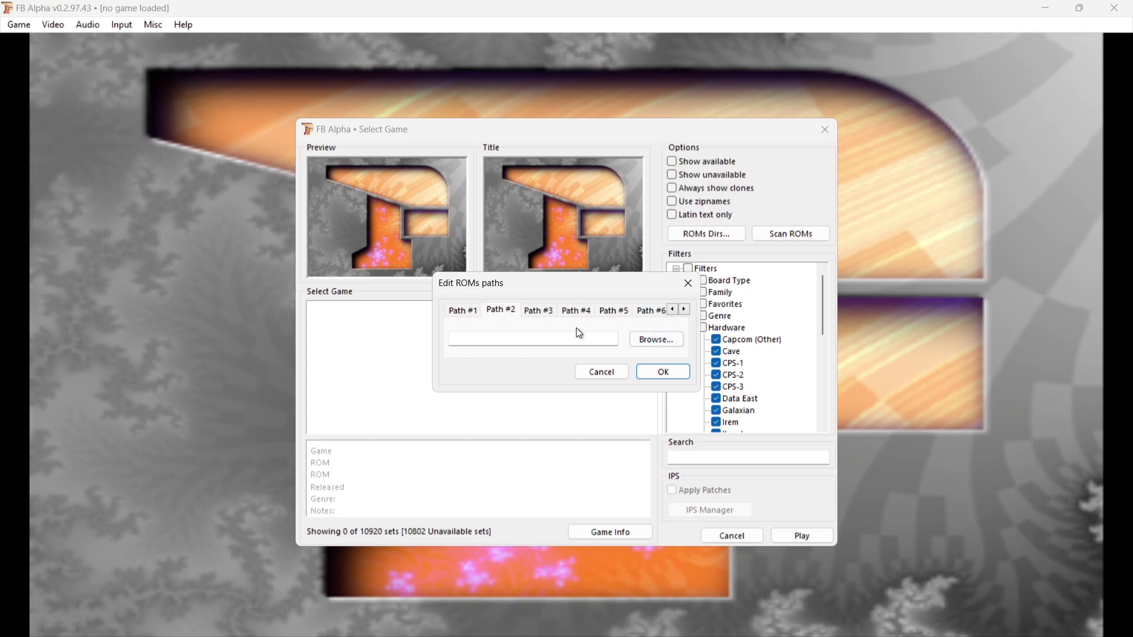
left_click(456, 311)
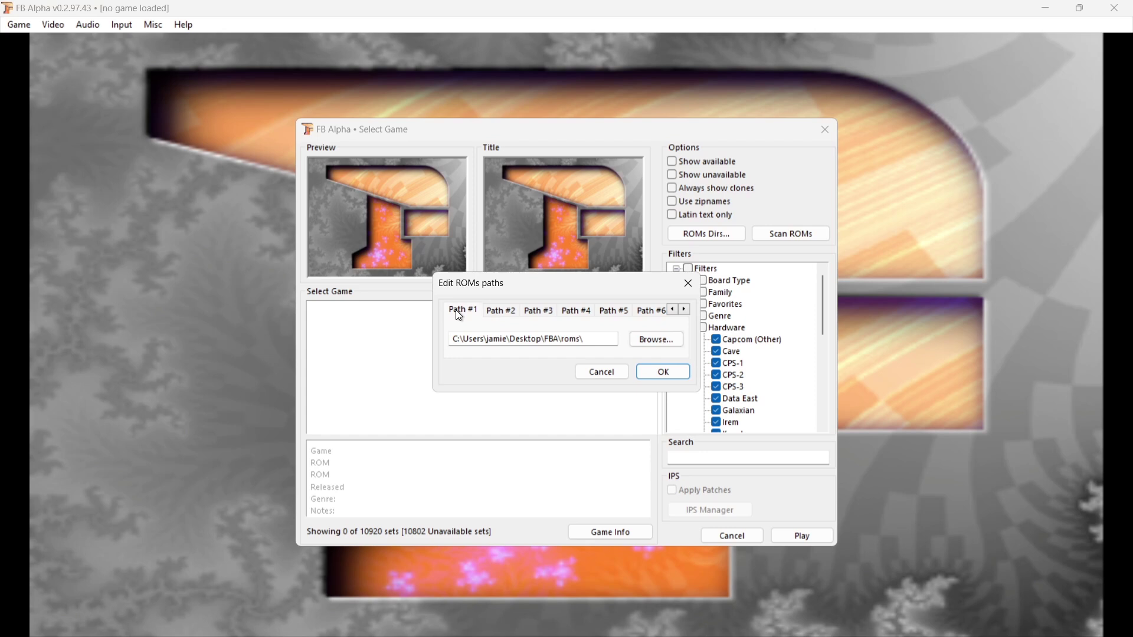
left_click(676, 375)
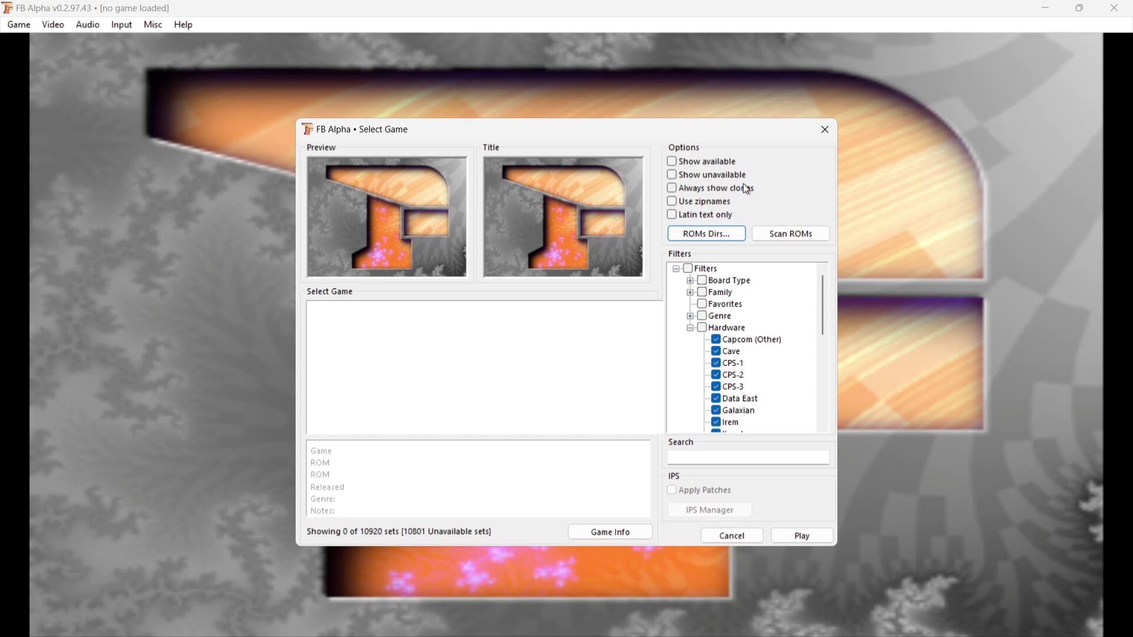
Step: Show the available games in the list and select Ninja Commando
left_click(674, 165)
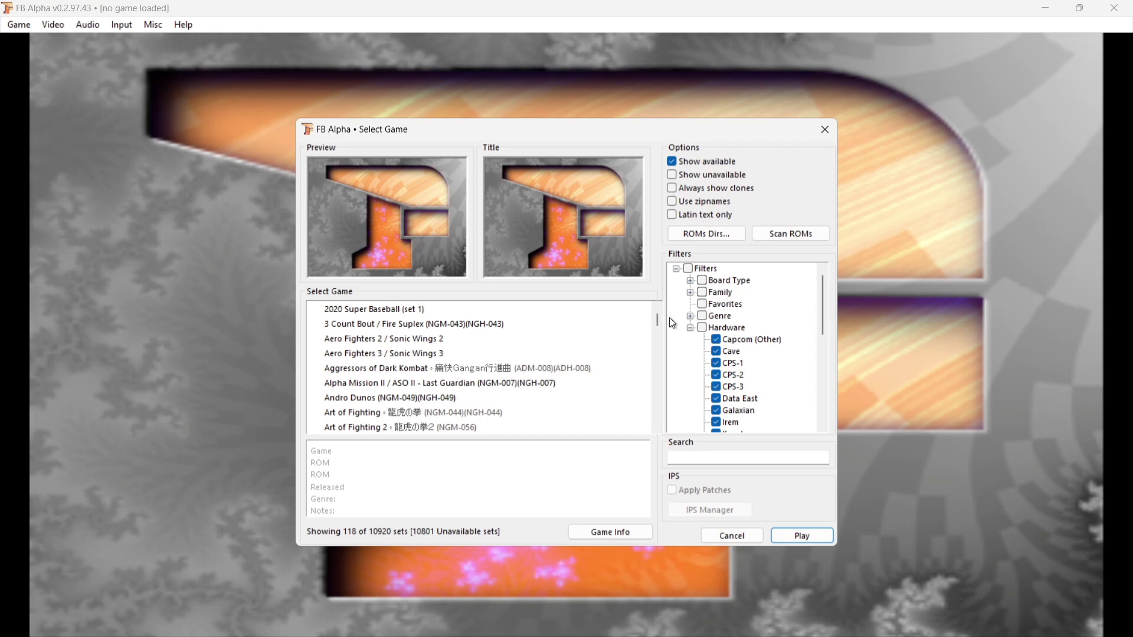
left_click_drag(660, 323, 656, 366)
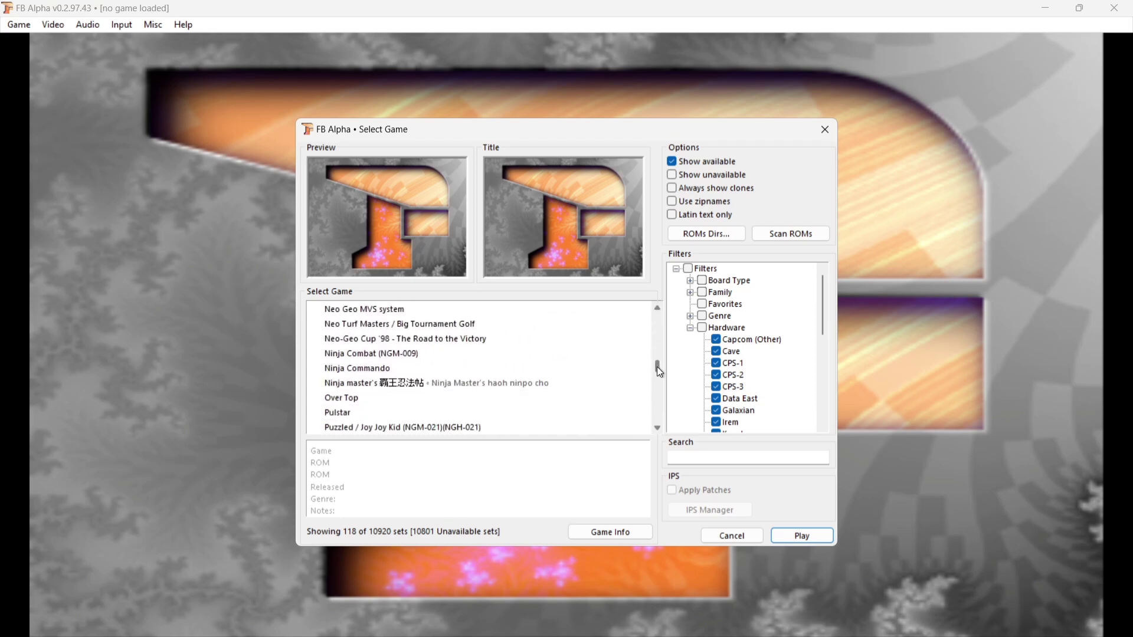
left_click(384, 387)
left_click(405, 371)
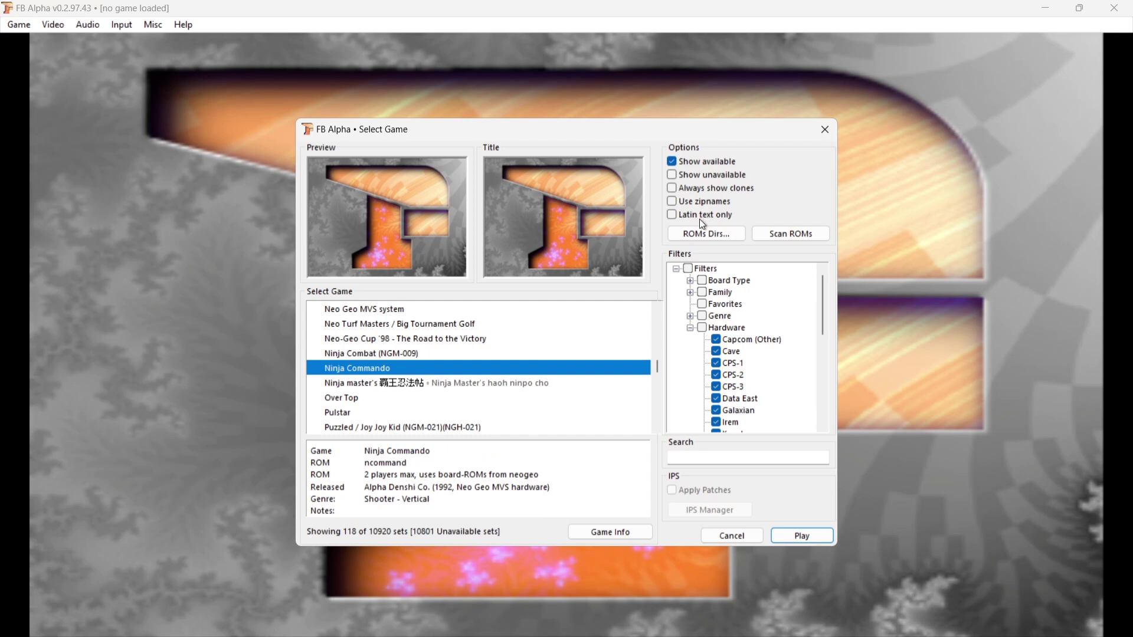
Step: Include the unavailable games in the list, look through it and exclude them again
left_click(674, 177)
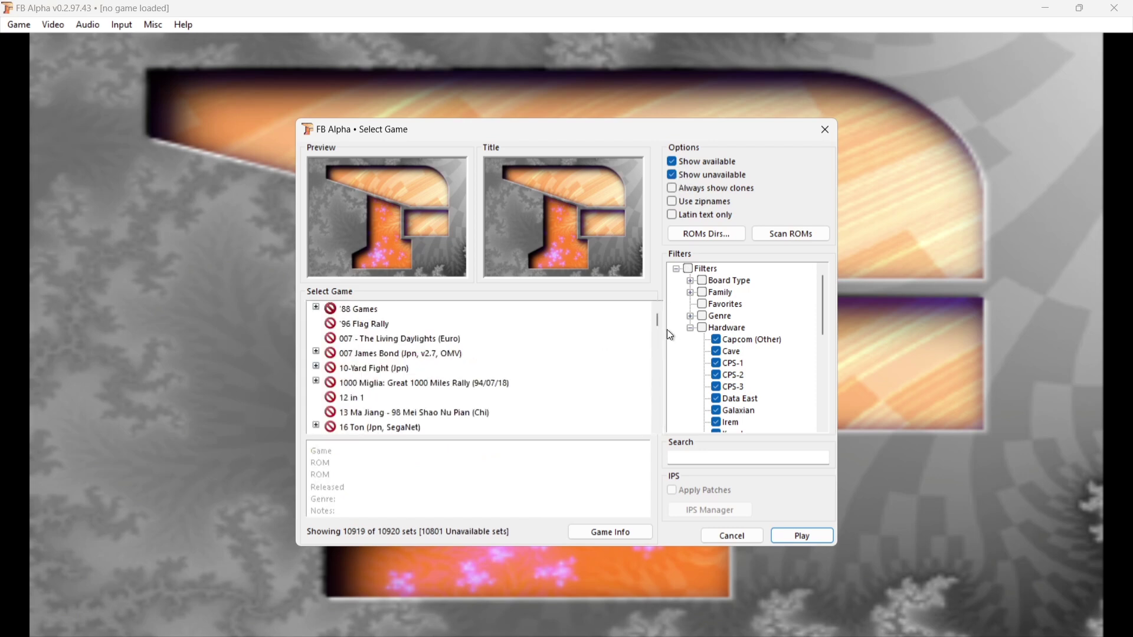
mouse_move(657, 325)
left_mouse_down()
mouse_move(657, 349)
mouse_move(667, 322)
left_mouse_up()
left_click(673, 176)
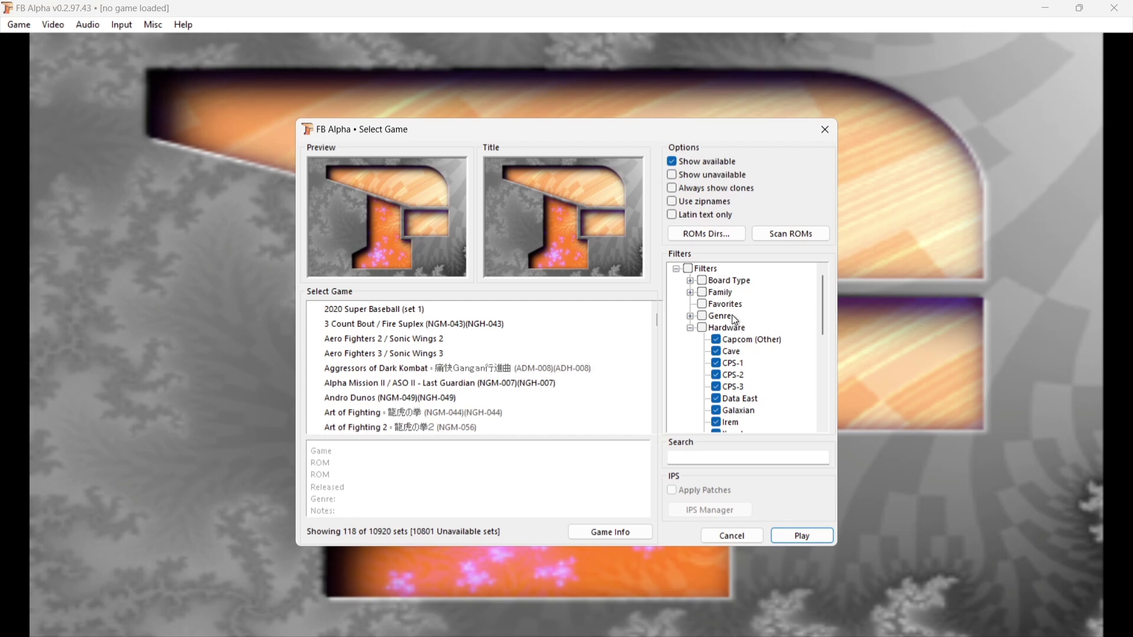
Step: Expand the Genre filter and exclude Ball & Paddle, BIOS, Breakout, Fighter - Scrolling, Fighter - Versus and Maze
left_click(690, 316)
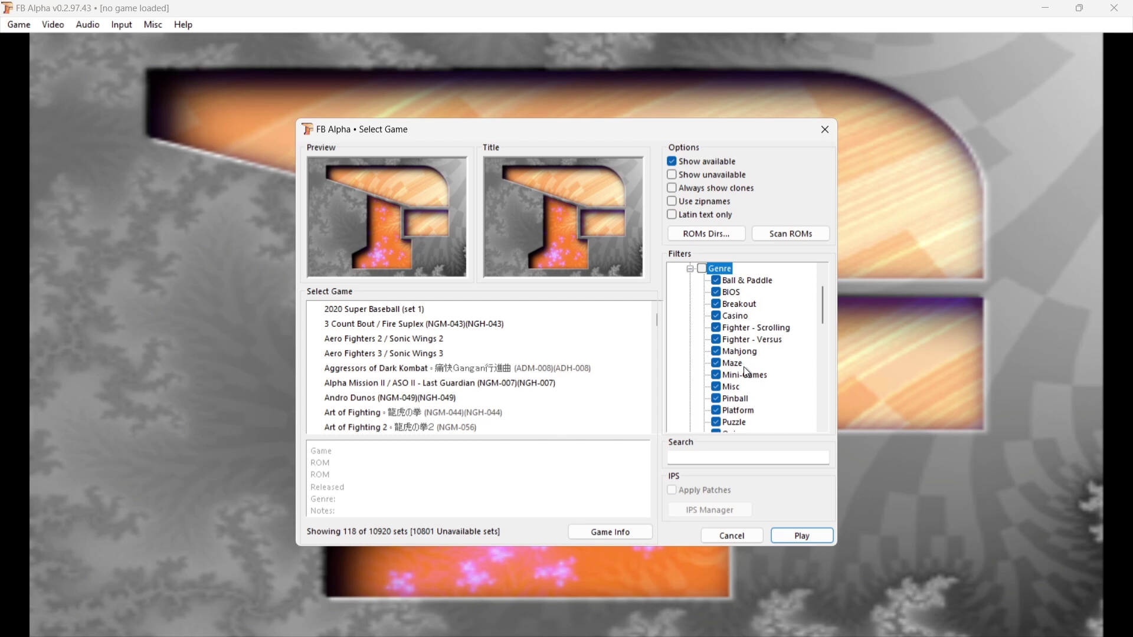
left_click(717, 280)
left_click(717, 293)
left_click(717, 303)
left_click(717, 328)
left_click(717, 340)
left_click(717, 363)
Step: Toggle the Mini-Games, Misc and Pinball genres off and back on, and exclude Mahjong
left_click(717, 375)
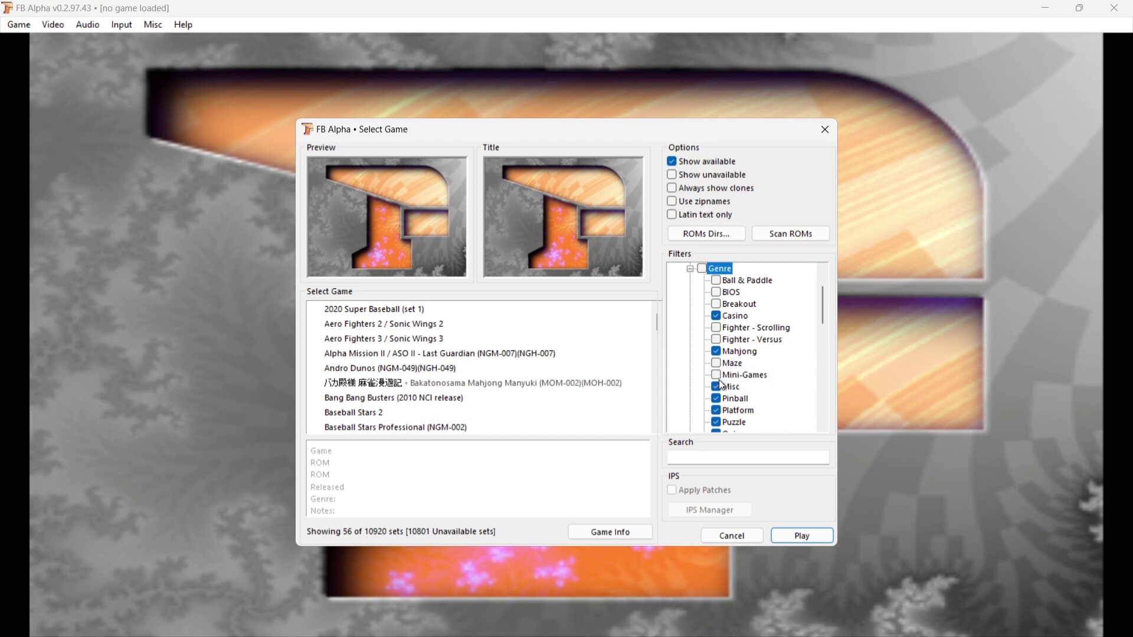
left_click(717, 387)
left_click(717, 399)
left_click(716, 399)
left_click(717, 387)
left_click(717, 375)
left_click(717, 352)
Step: Search the game list for "final", replace the search with "blazing" and select Blazing Star
left_click(748, 459)
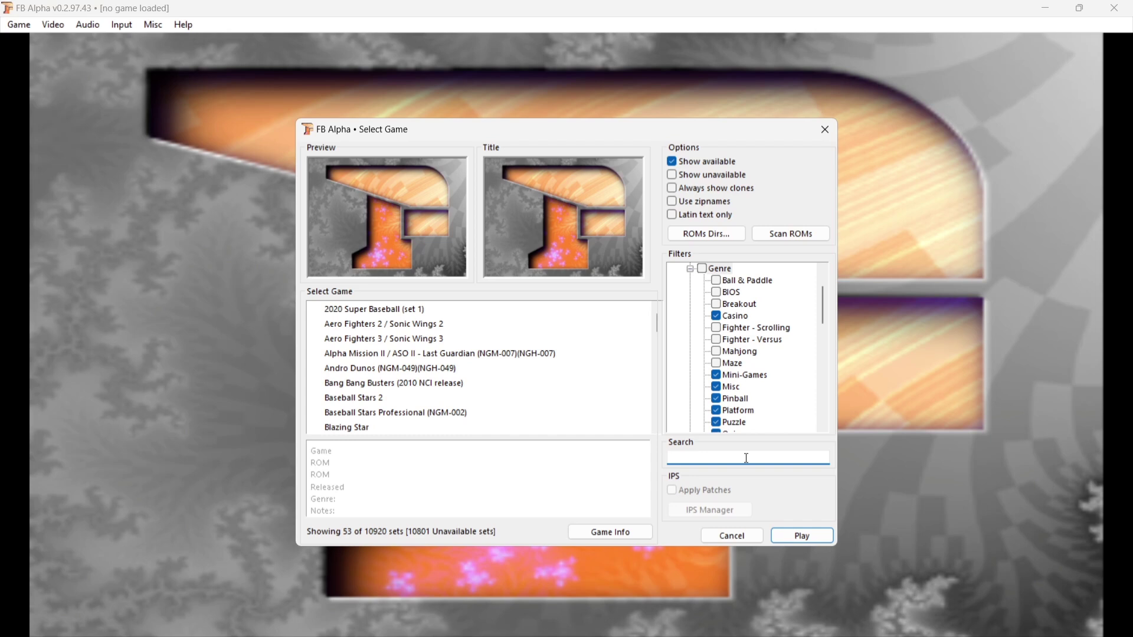
type("final")
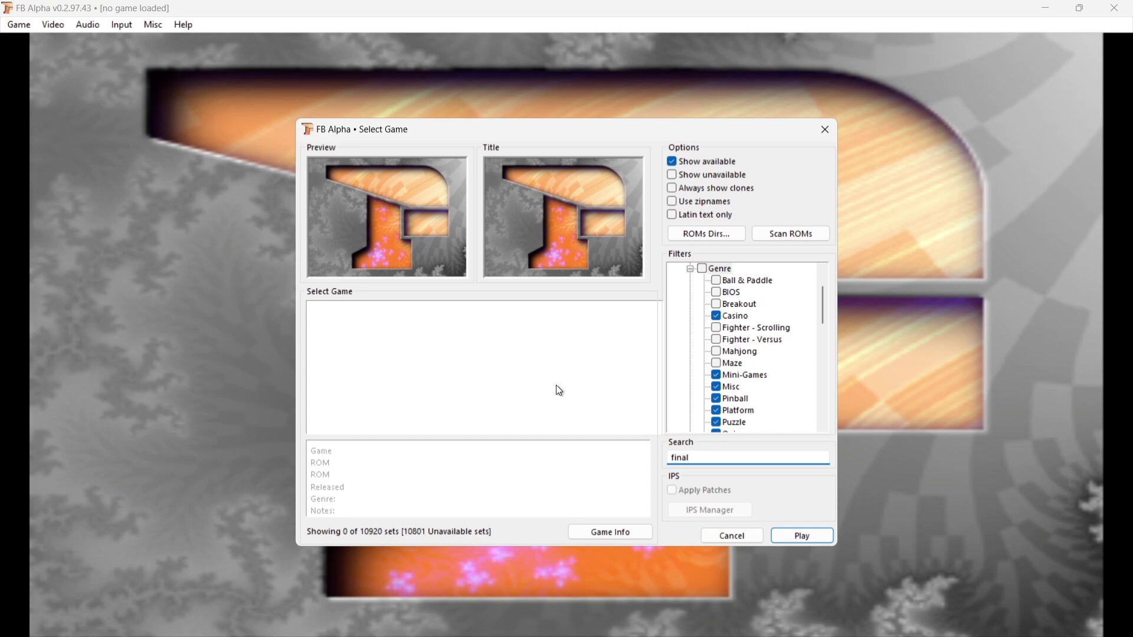
key("BackSpace")
key("BackSpace")
key("BackSpace")
key("BackSpace")
key("BackSpace")
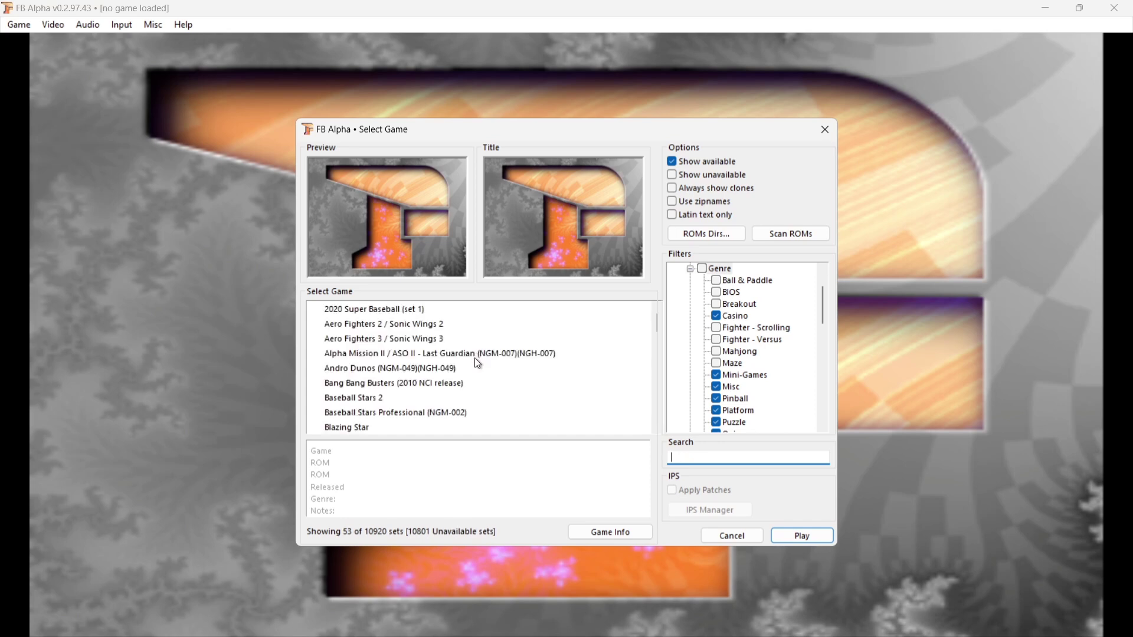
type("blazing")
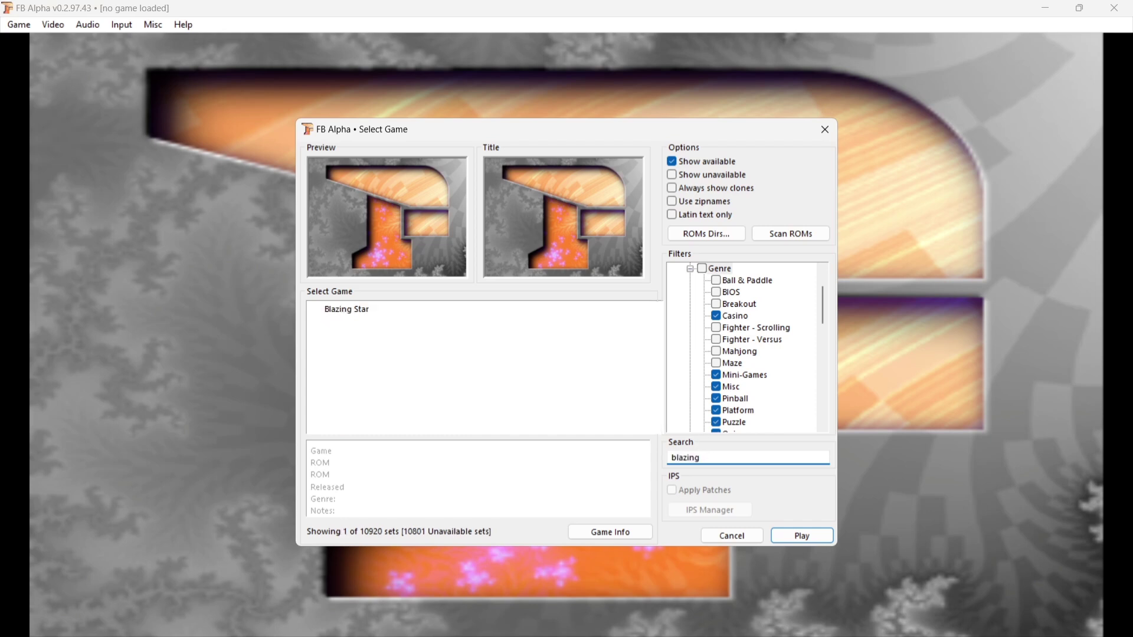
left_click(365, 309)
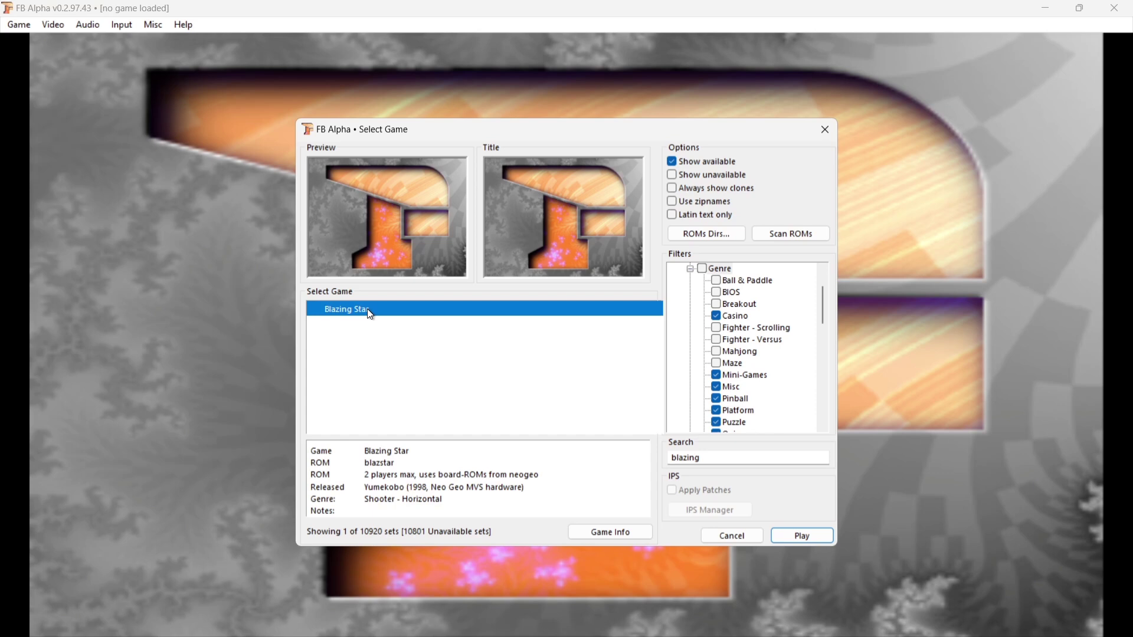
Step: Clear the search text and select Alpha Mission II, followed by Aero Fighters 2 / Sonic Wings 2
double_click(725, 461)
key("BackSpace")
left_click(452, 357)
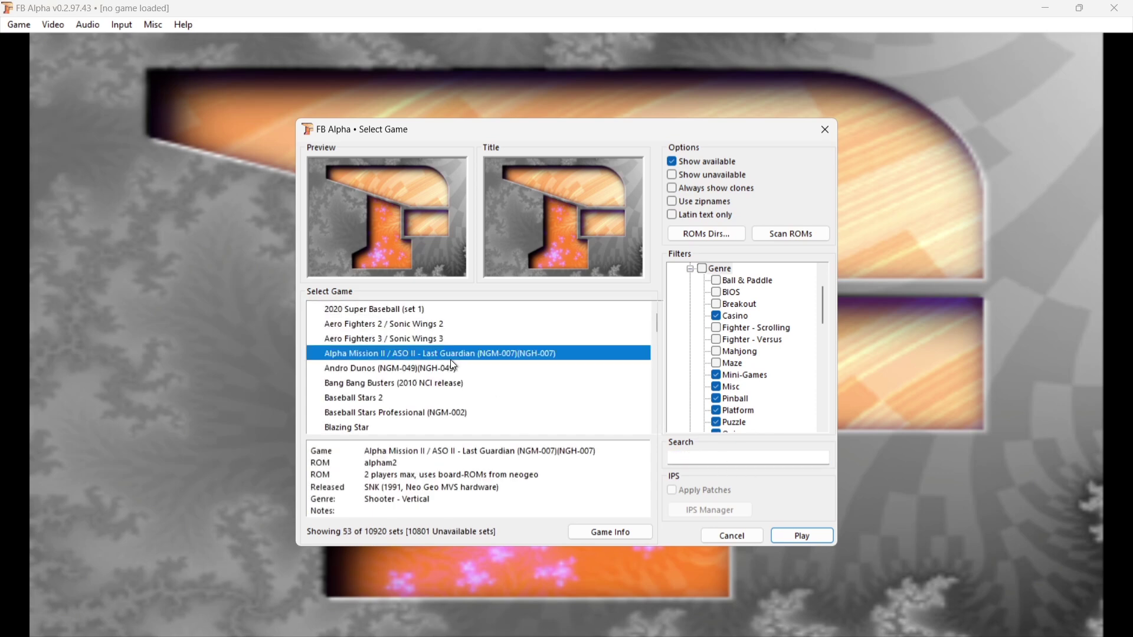
left_click(399, 327)
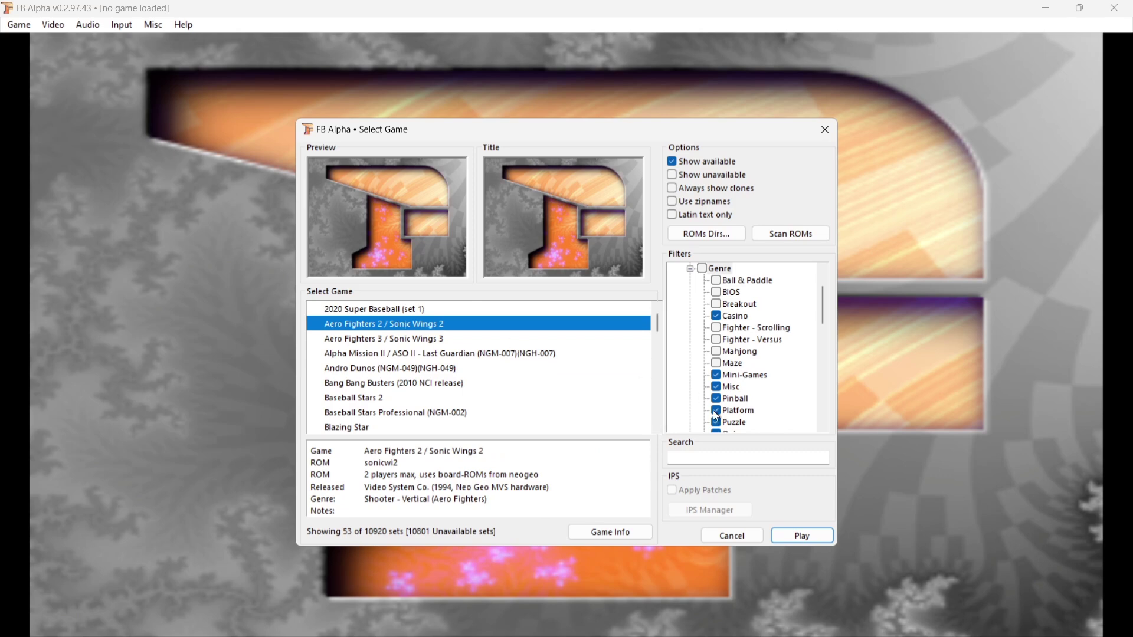
Step: Launch the selected Aero Fighters 2 / Sonic Wings 2 and insert a coin for player 1
left_click(793, 536)
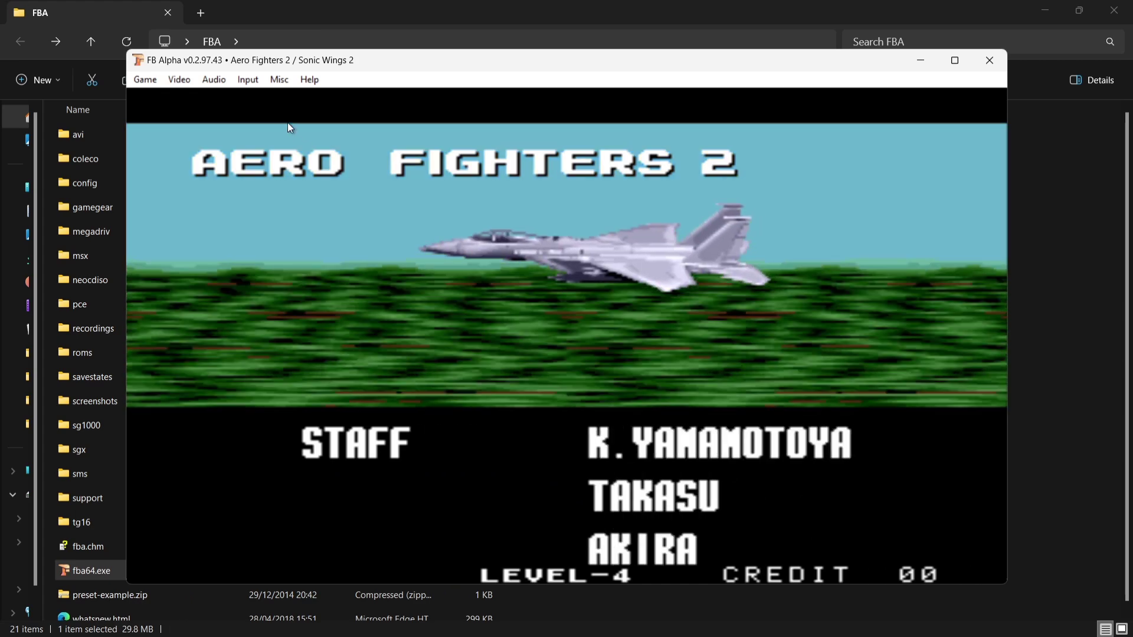
key("5")
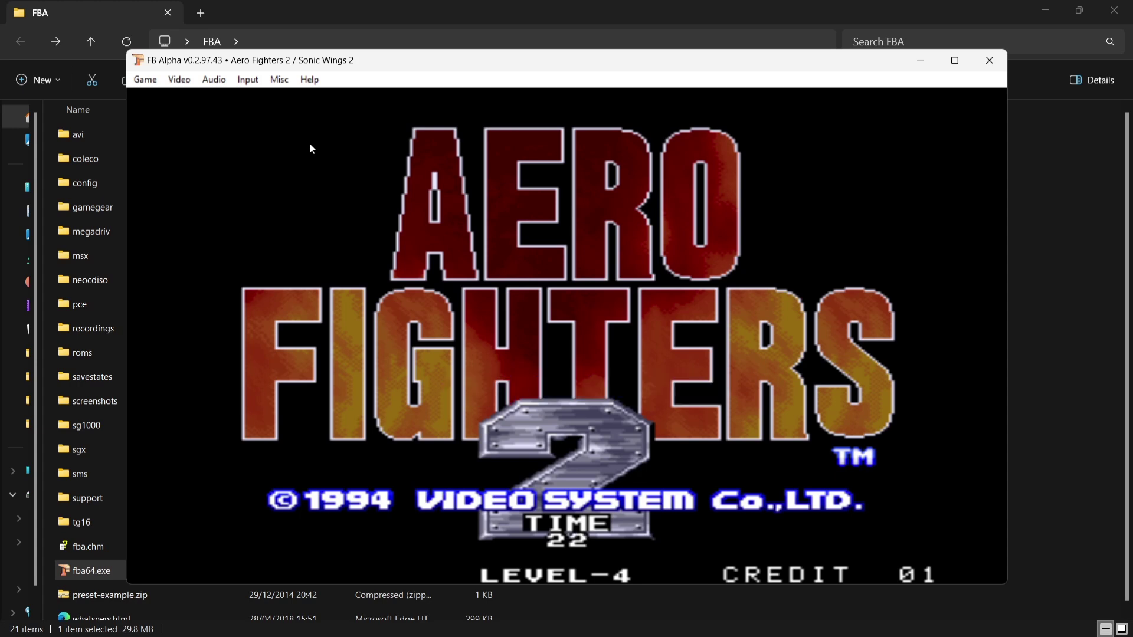
Step: Bring up the game input mapping and assign P1 Coin to Joy 0 Button 6 and P1 Start to Joy 0 Button 7
left_click(256, 83)
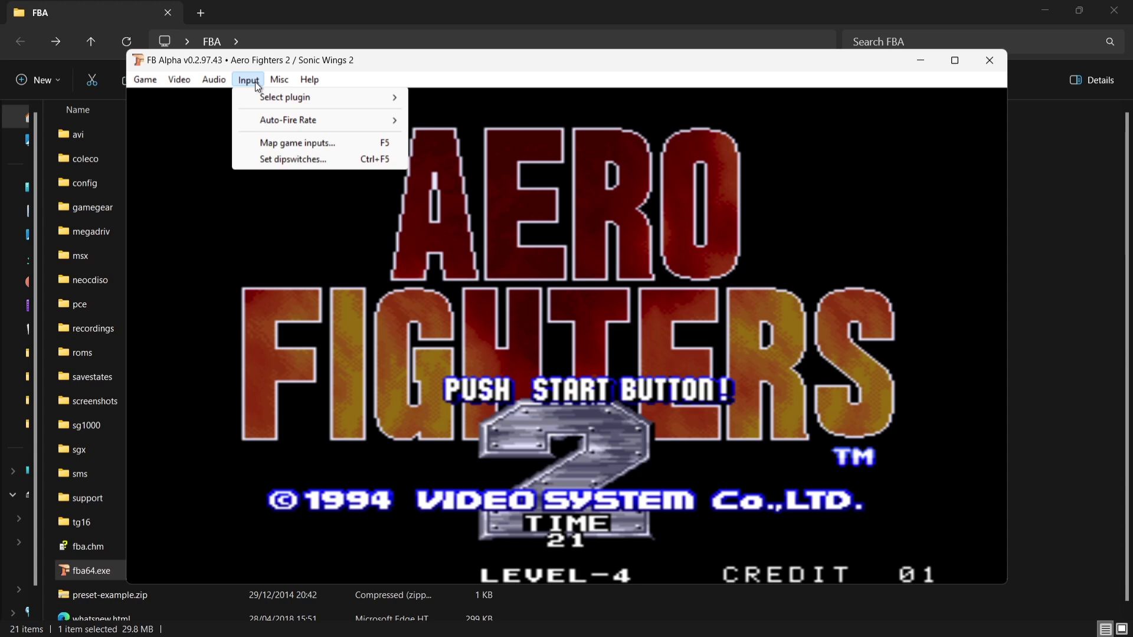
left_click(324, 151)
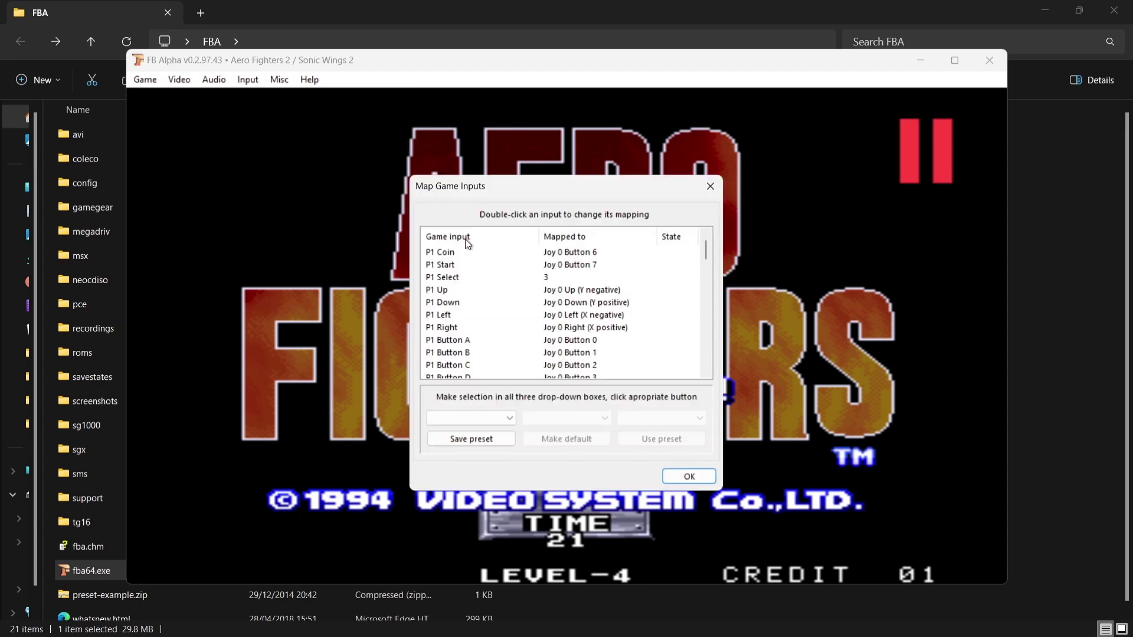
left_click(562, 273)
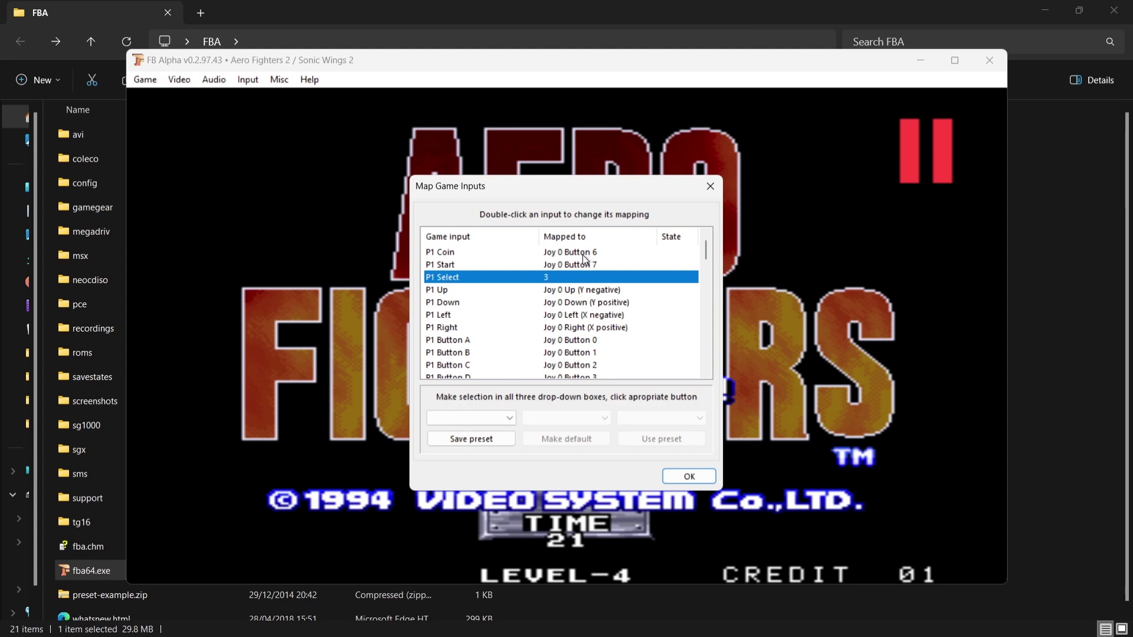
left_click(580, 254)
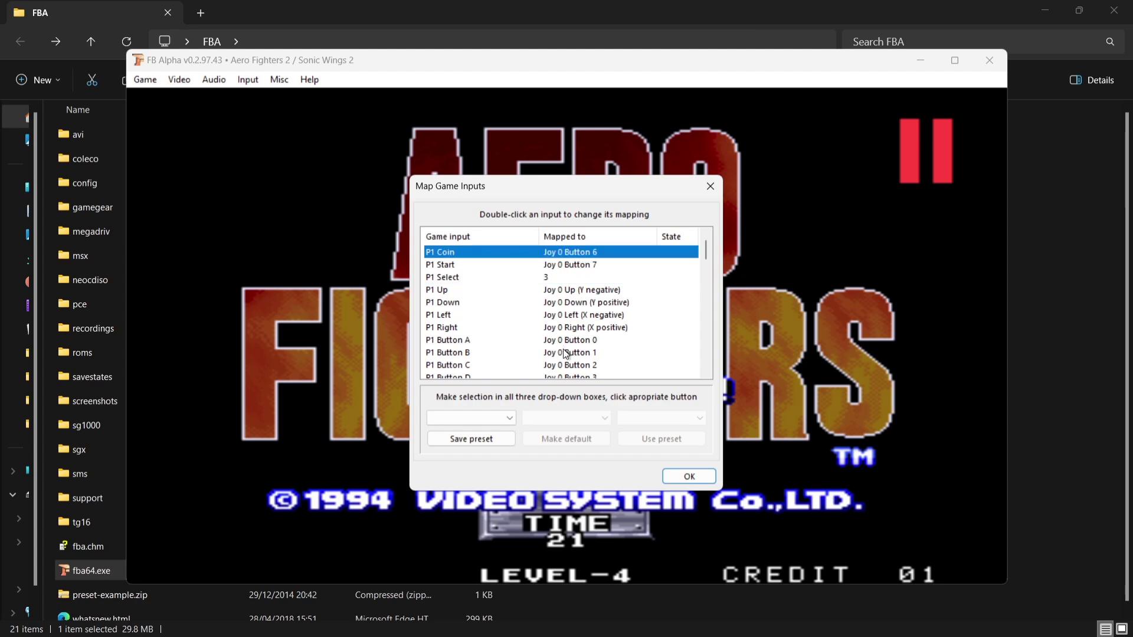
double_click(582, 253)
double_click(583, 265)
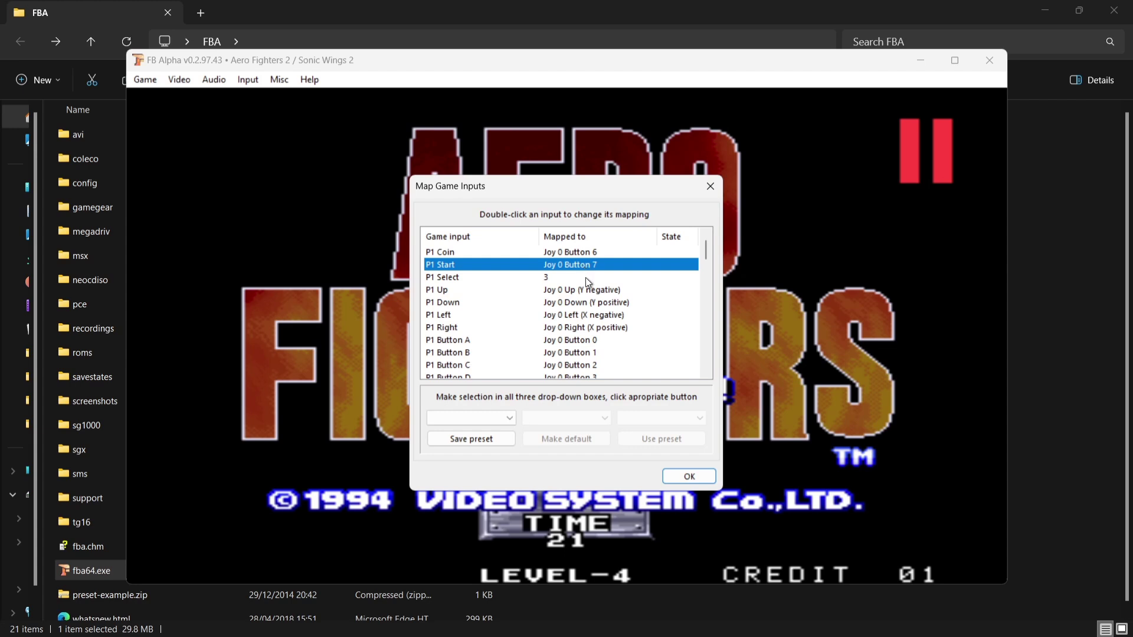
Step: Remap P1 Up, Down, Left and Right to the matching Joy 0 POV-hat 0 directions
double_click(590, 291)
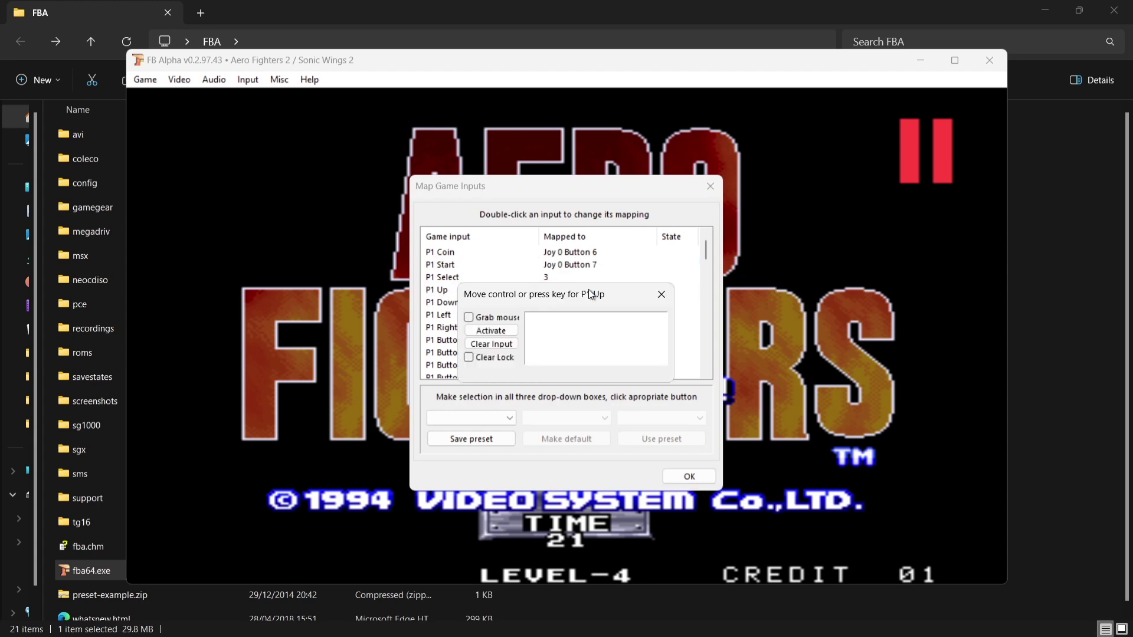
double_click(592, 302)
double_click(592, 315)
double_click(589, 328)
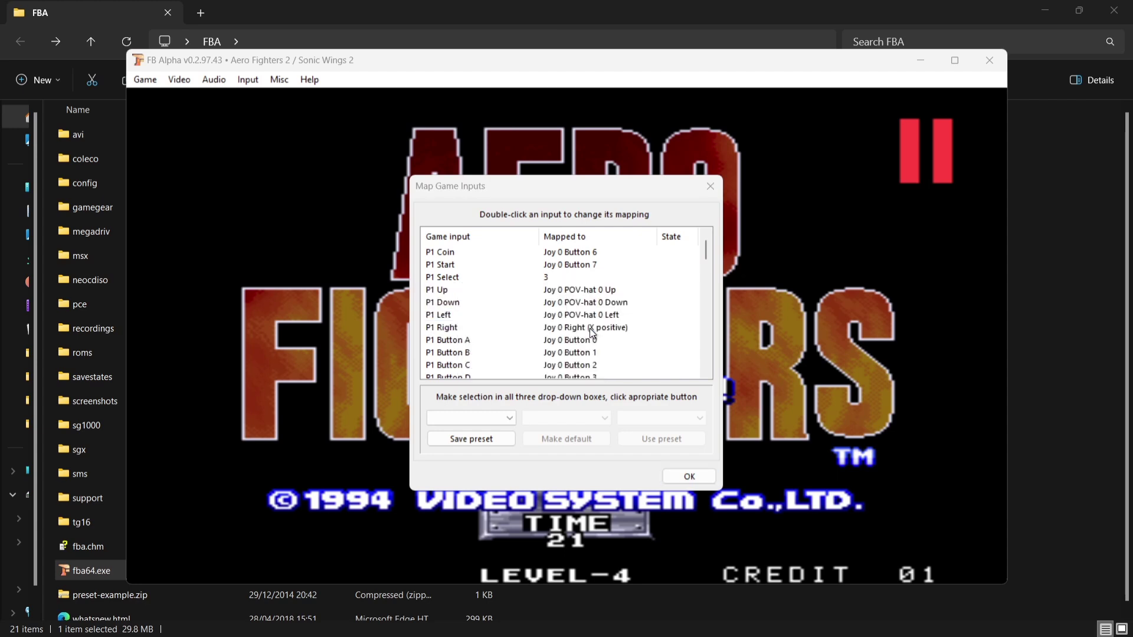
Step: Map P1 Button A to Joy 0 Button 0 and P1 Button B to Joy 0 Button 2, and remap P1 Button C
double_click(592, 342)
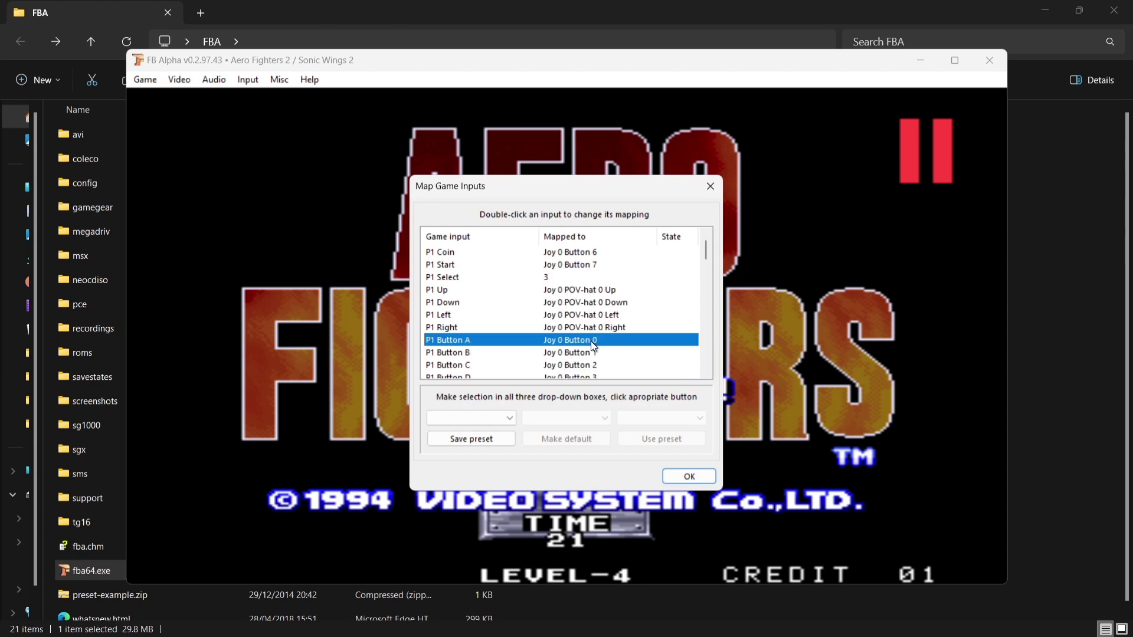
left_click(592, 353)
double_click(592, 352)
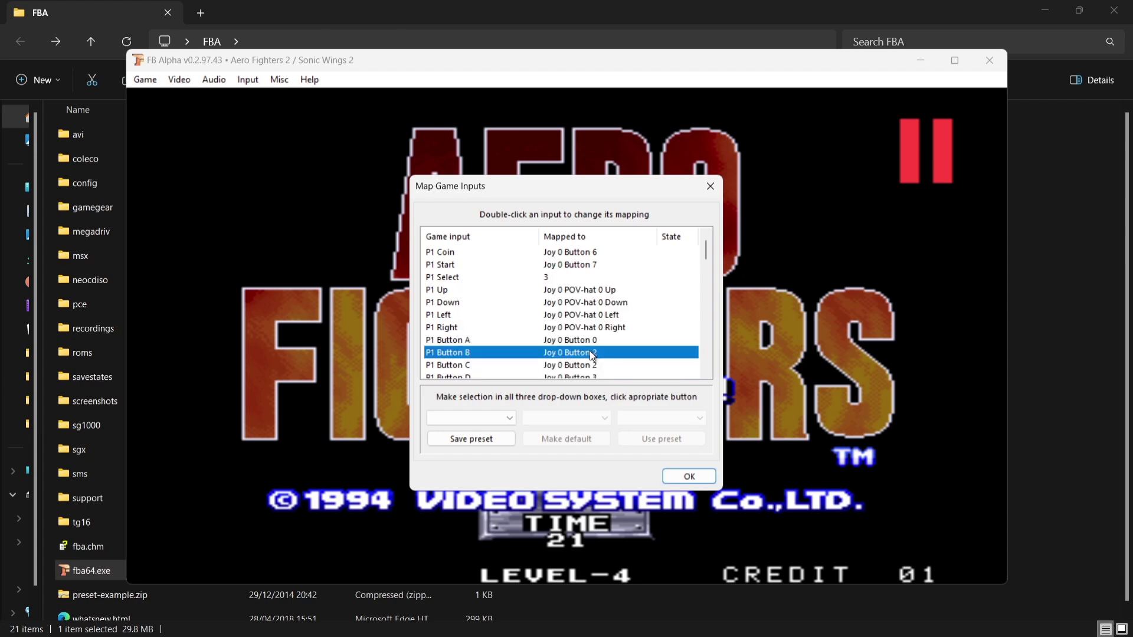
left_click(592, 365)
double_click(592, 365)
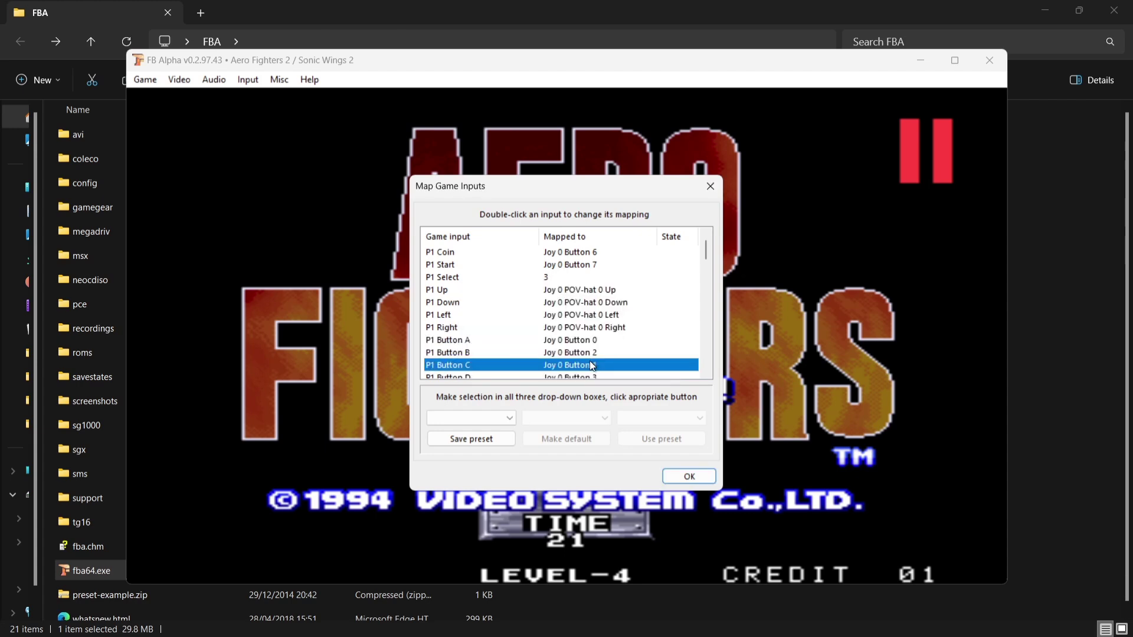
Step: Save the input mappings as a preset and accept them to return to the game
left_click(495, 439)
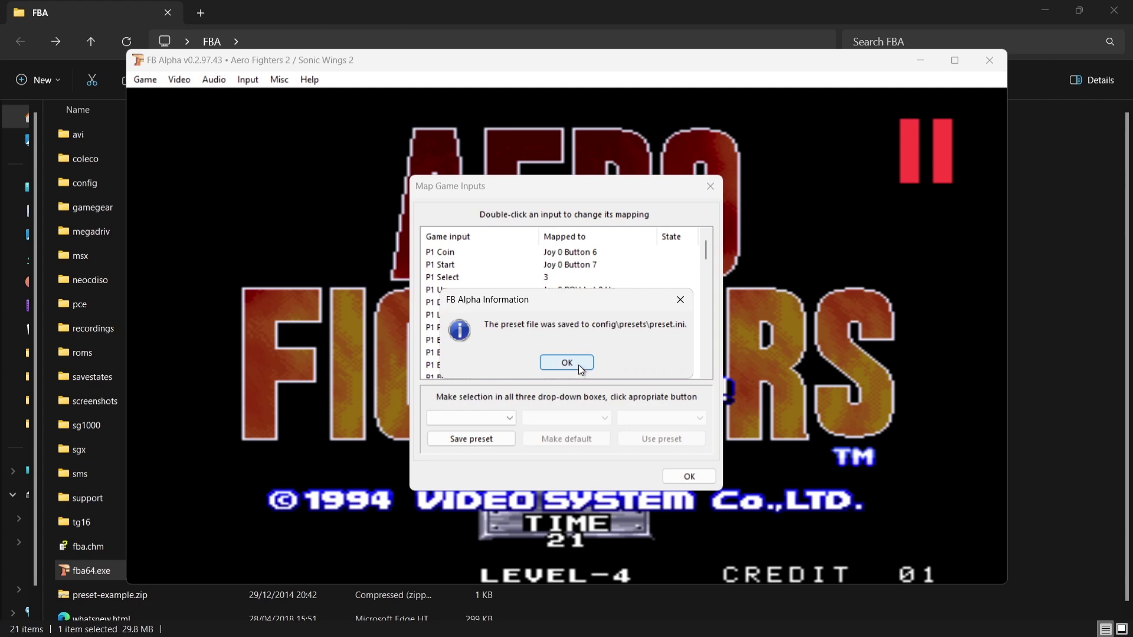
left_click(580, 365)
left_click(689, 476)
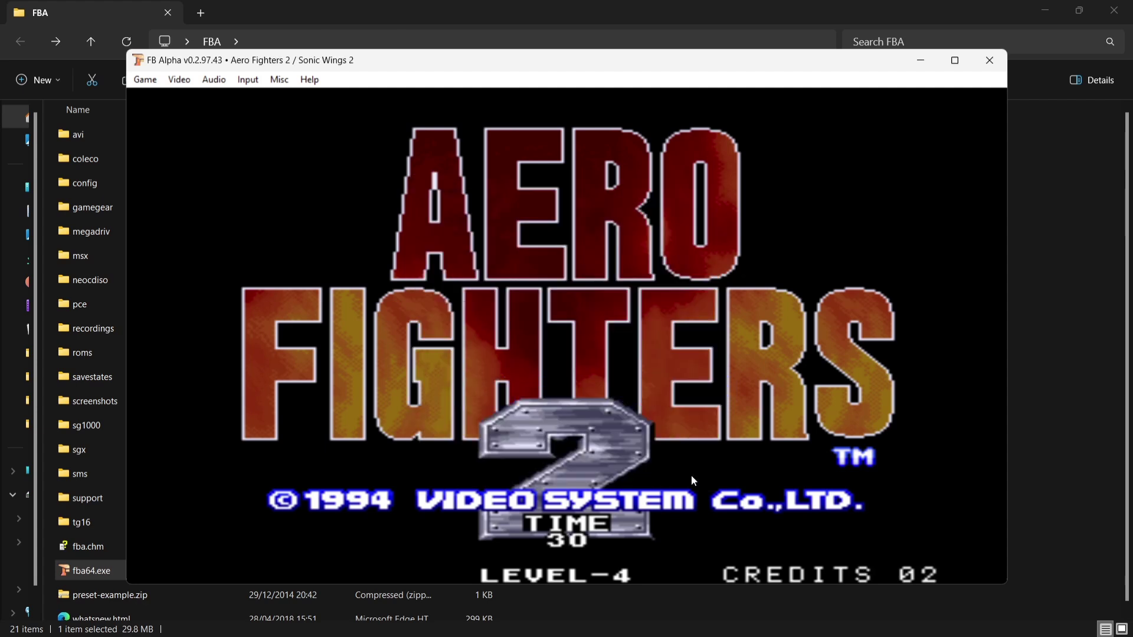
Step: Add a credit, start a one-player game and choose the F-117 fighter
key("5")
key("1")
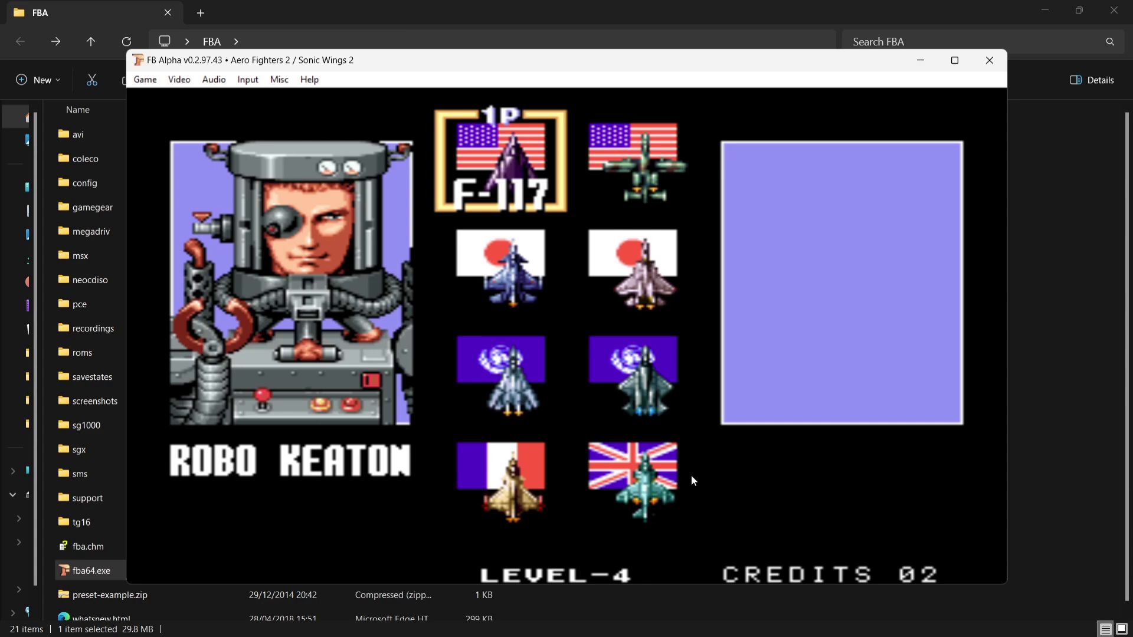
key("z")
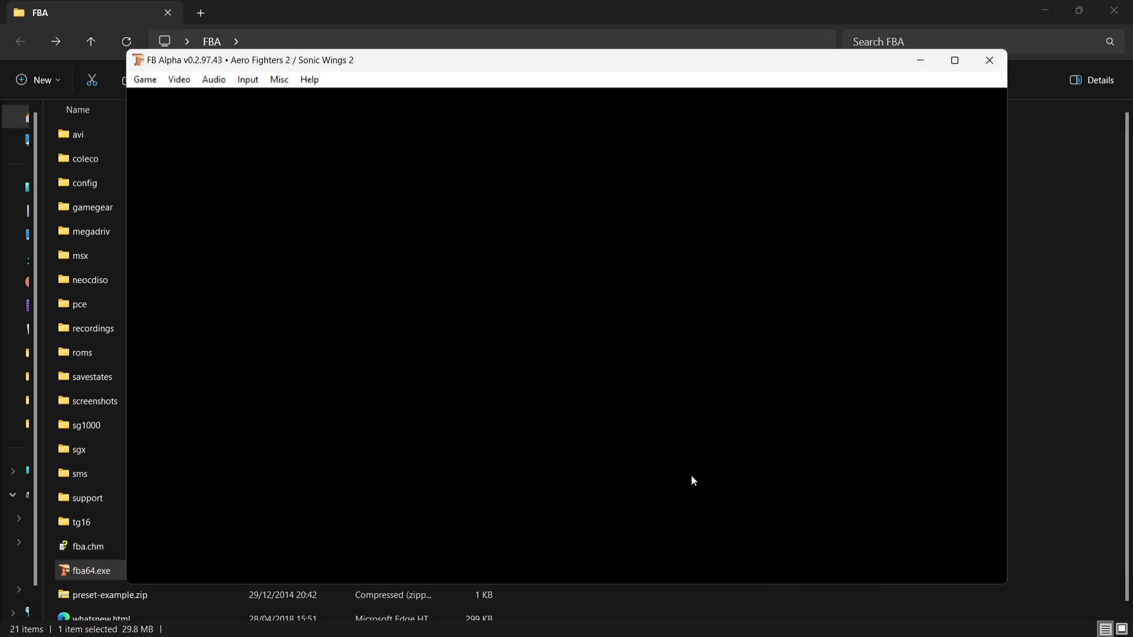
Step: Play Stage 1, steering the plane and shooting enemies, using a bomb and adding another credit to try out the controls
key("z")
key("Right")
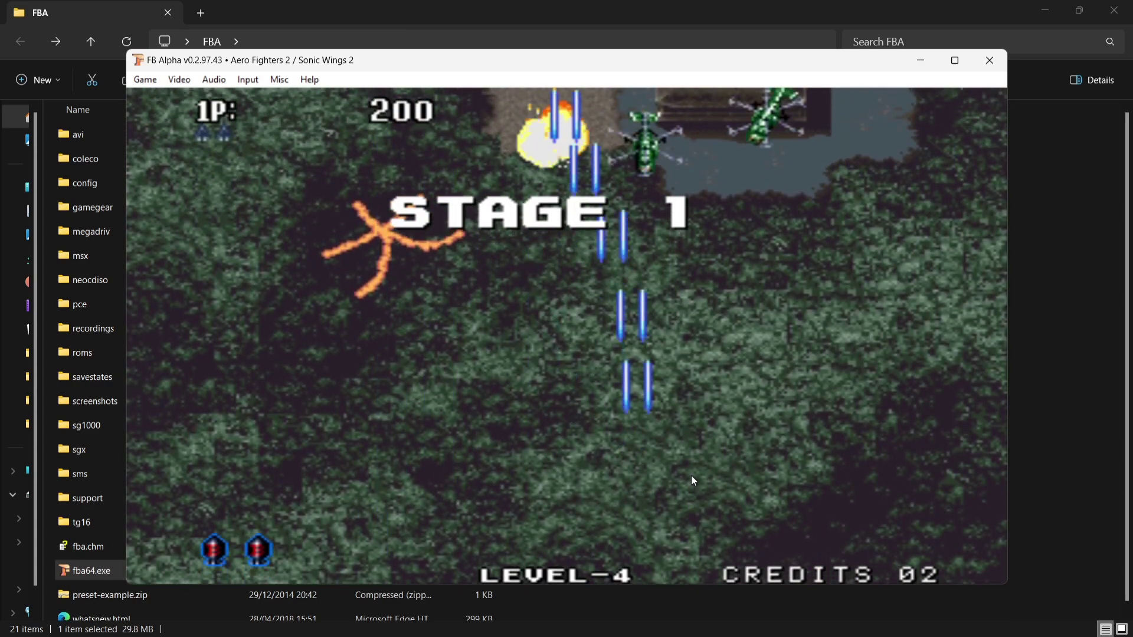
key("z")
key("Left")
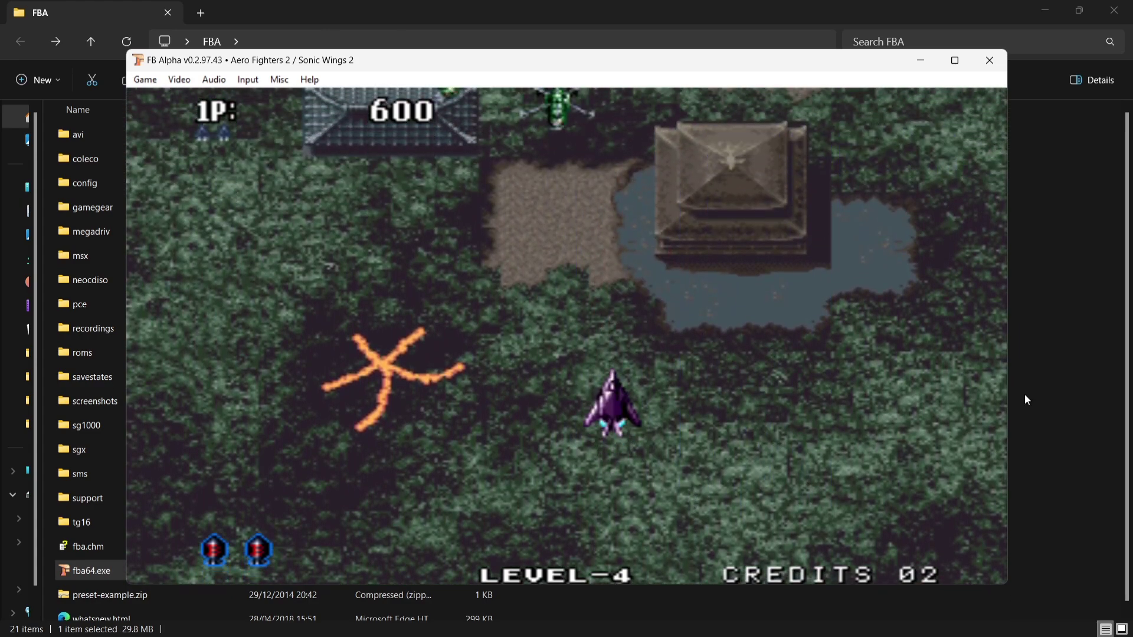
key("z")
key("Right")
key("Left")
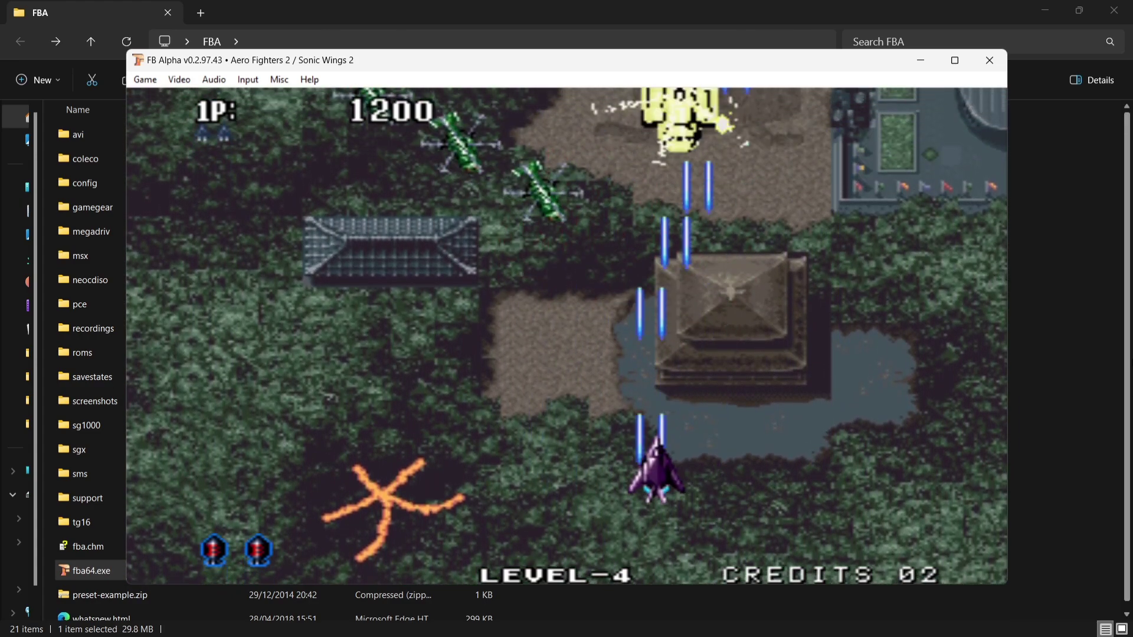
key("x")
key("z")
key("Right")
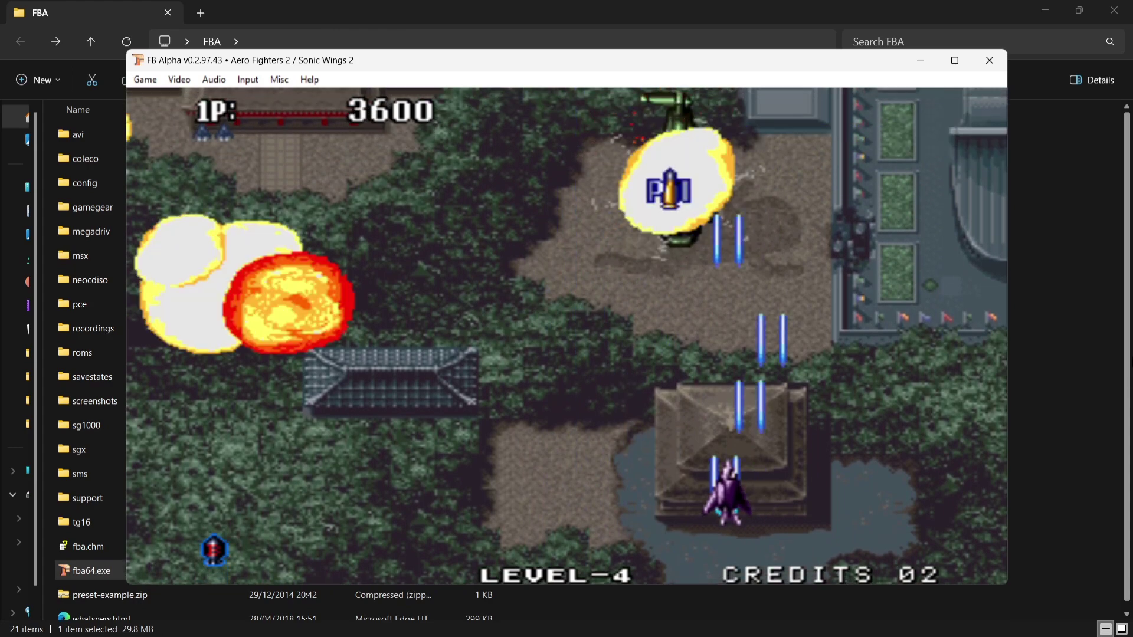
key("Left")
key("Up")
key("Up")
key("z")
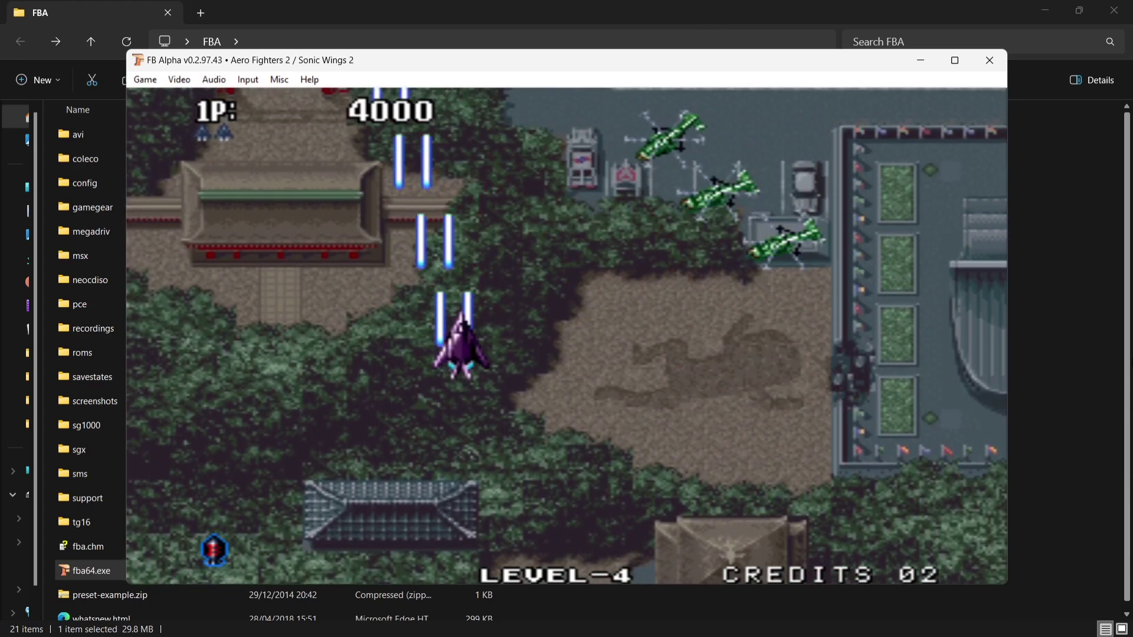
key("Right")
key("Down")
key("Left")
key("Up")
key("z")
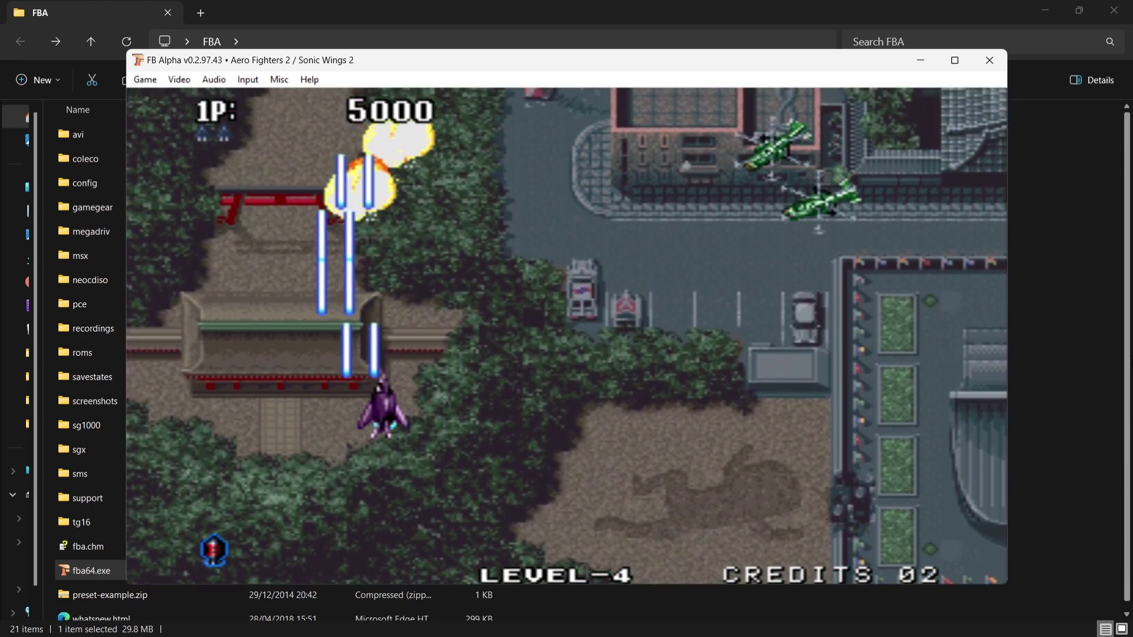
key("Right")
key("z")
key("Left")
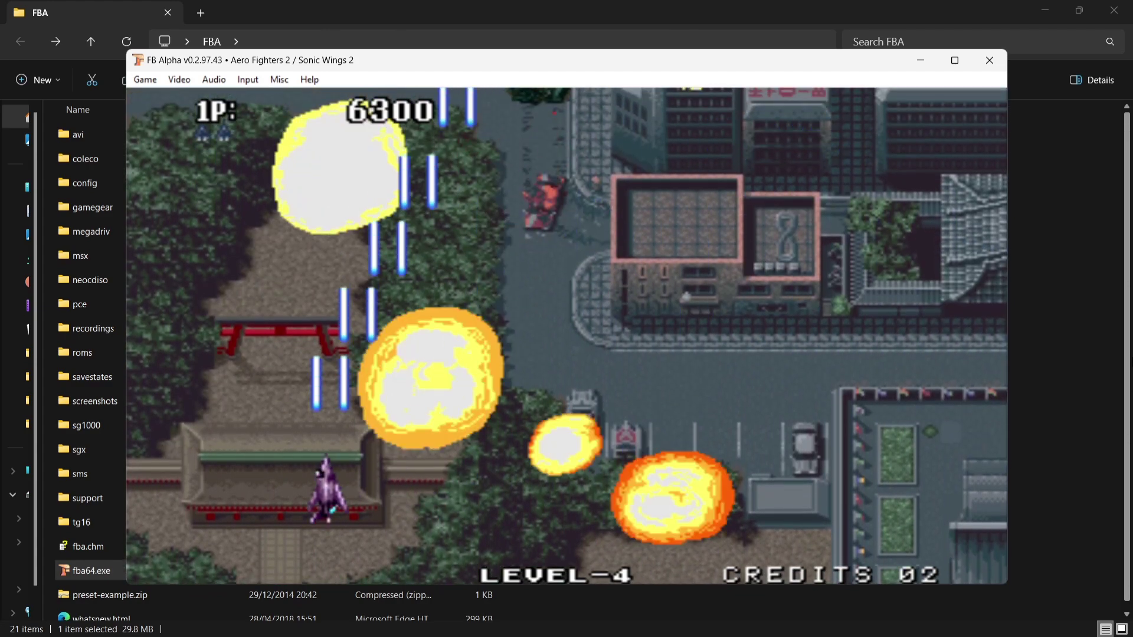
key("Right")
key("Up")
key("z")
key("Up")
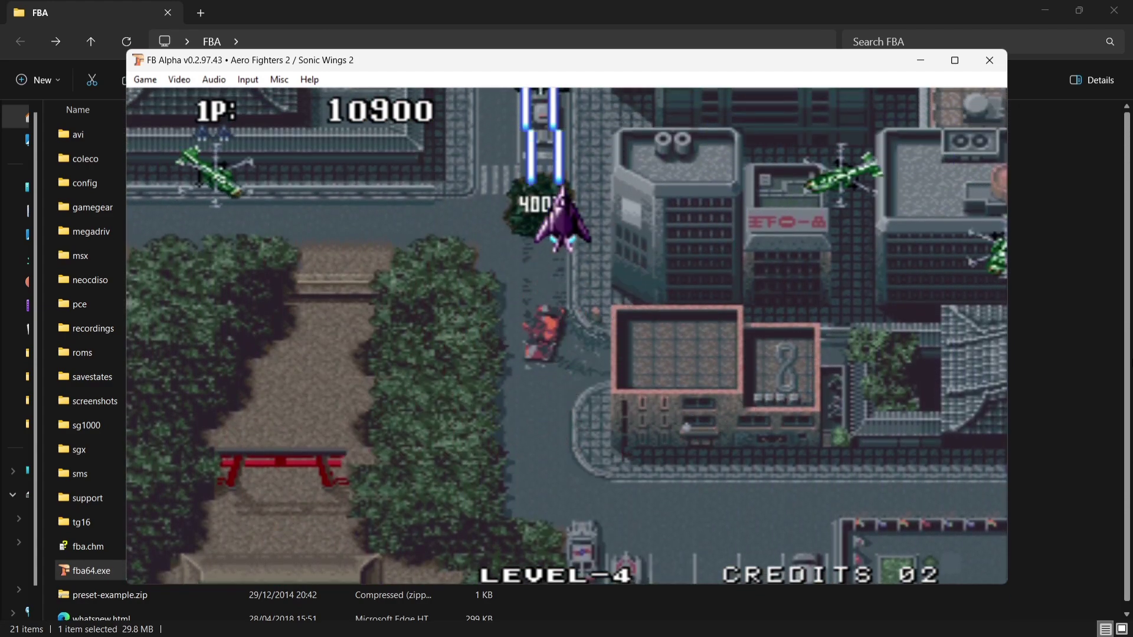
key("Left")
key("Down")
key("z")
key("Right")
key("Left")
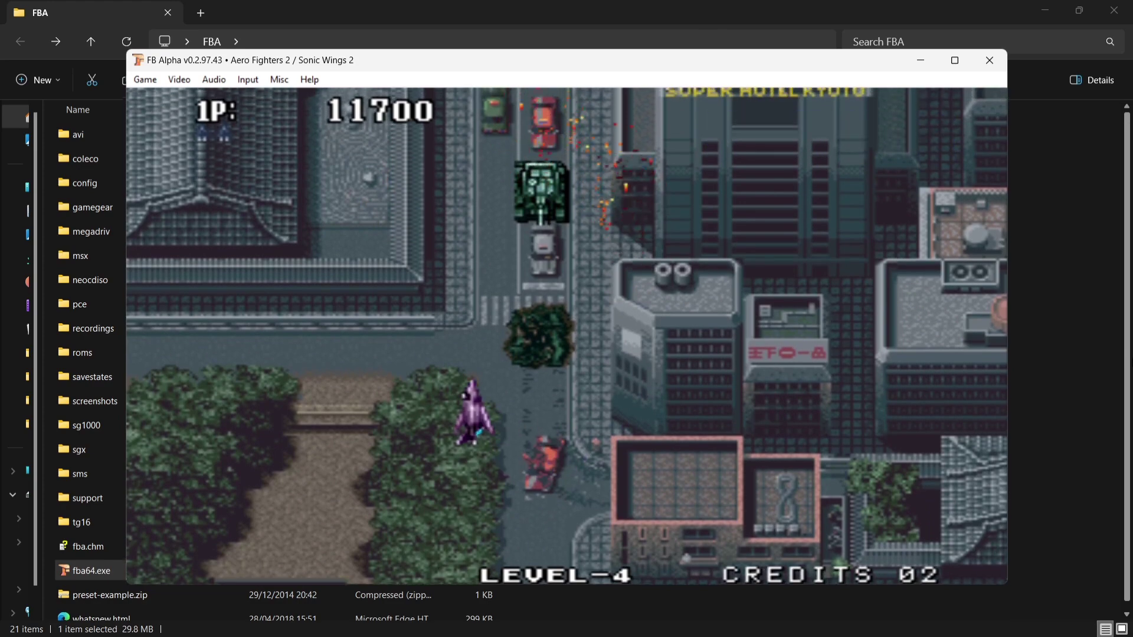
key("Down")
key("Right")
key("z")
key("Up")
key("Right")
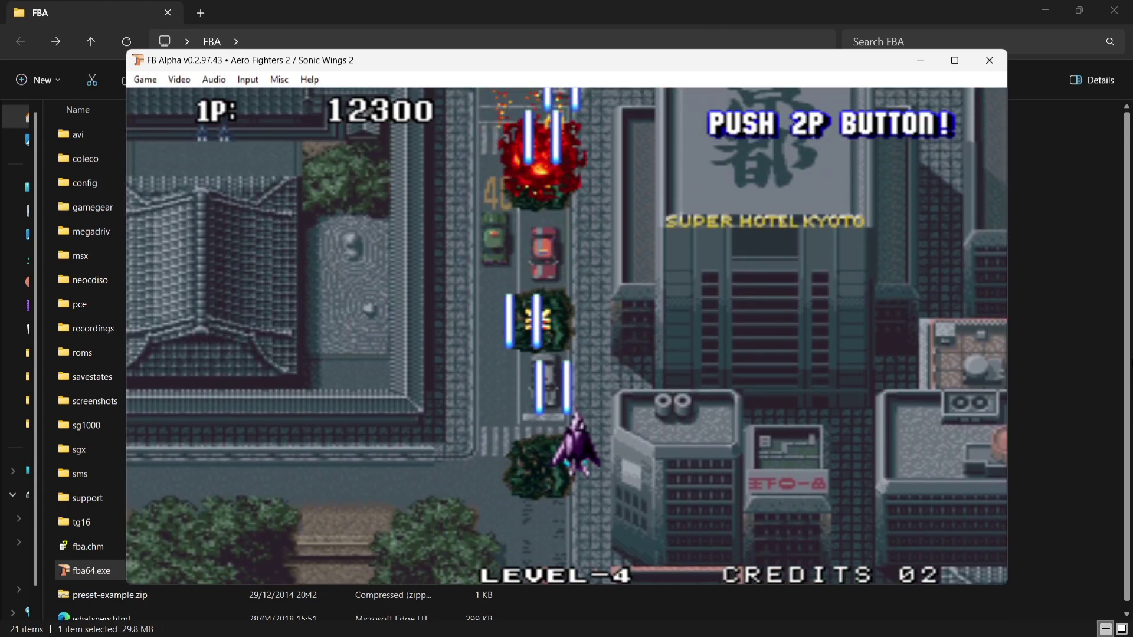
key("Left")
key("Up")
key("Left")
key("z")
key("Right")
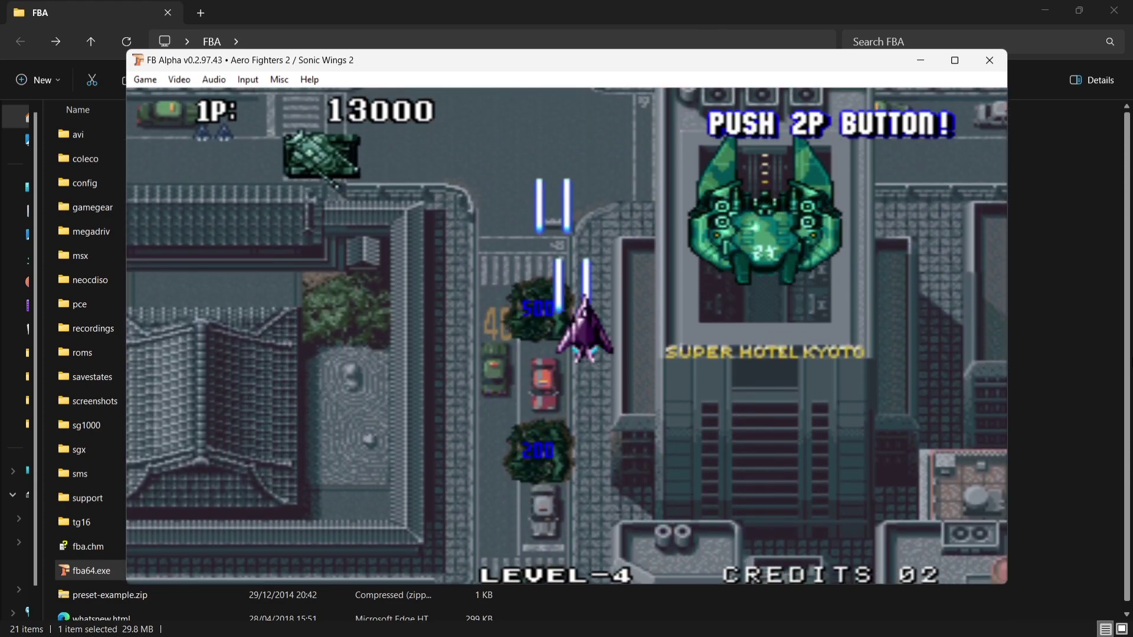
key("Down")
key("Left")
key("Left")
key("z")
key("Up")
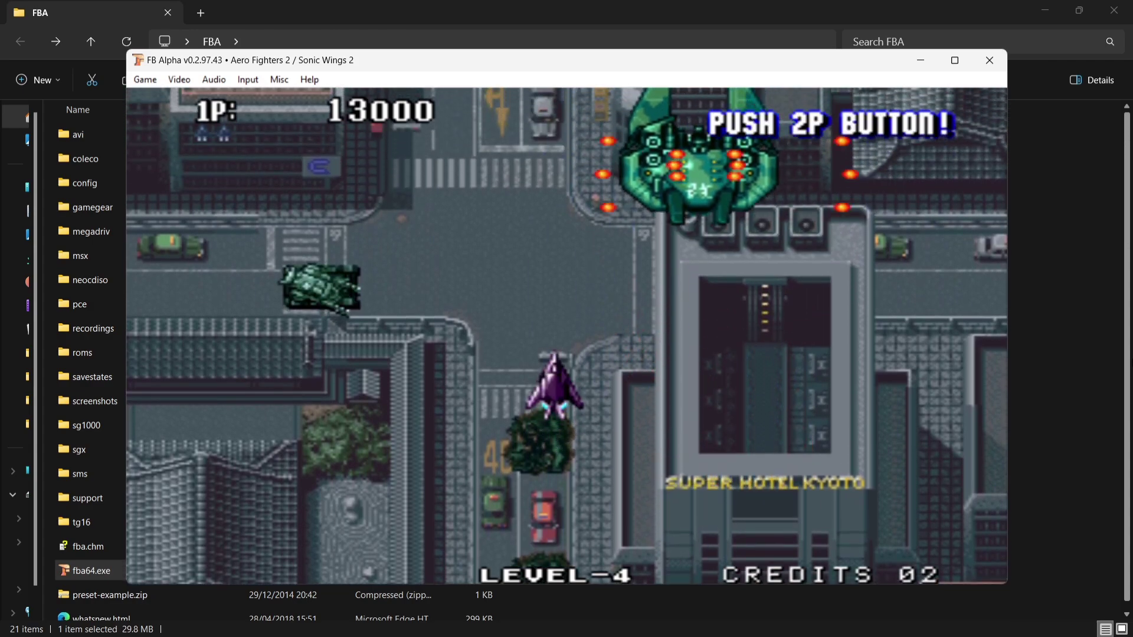
key("5")
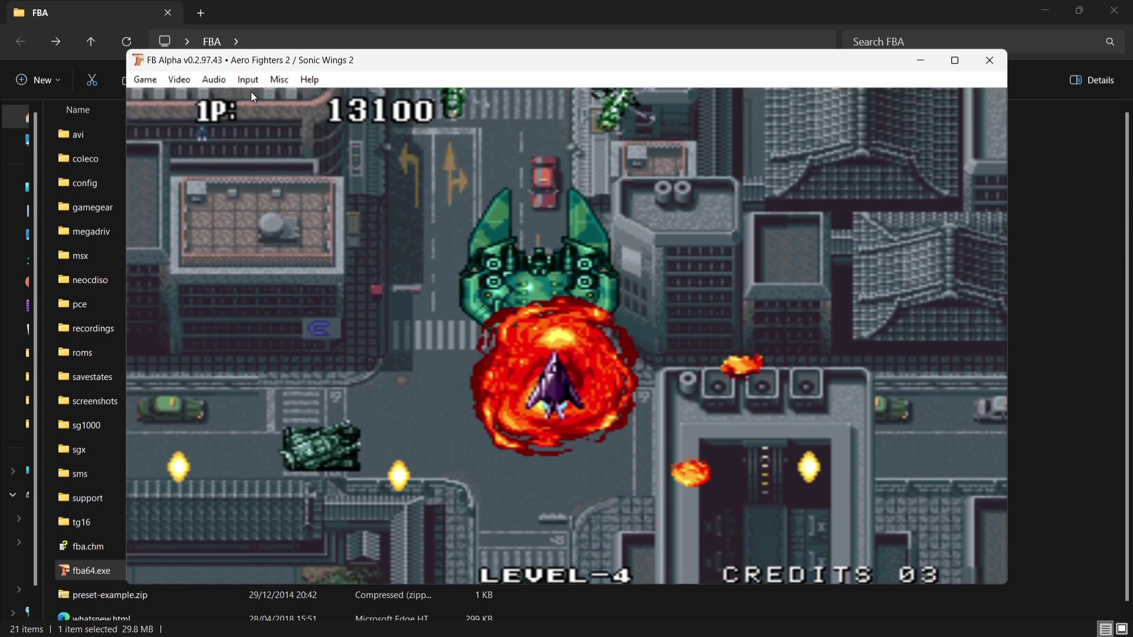
key("Up")
Step: Exit the running Aero Fighters 2 game while keeping the emulator open
left_click(248, 79)
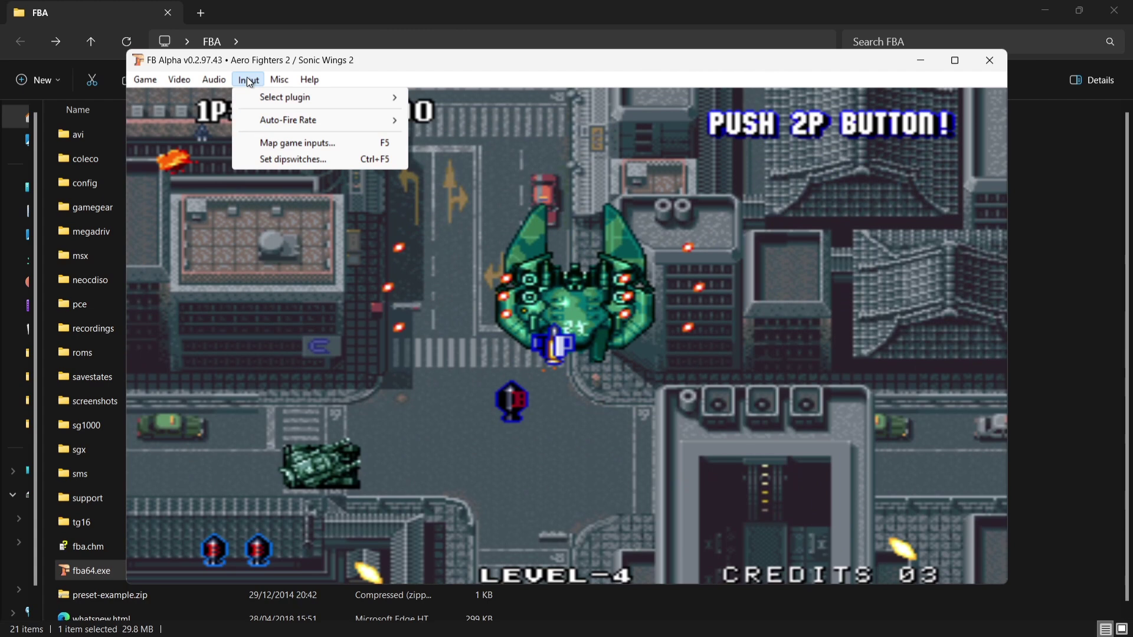
left_click(131, 81)
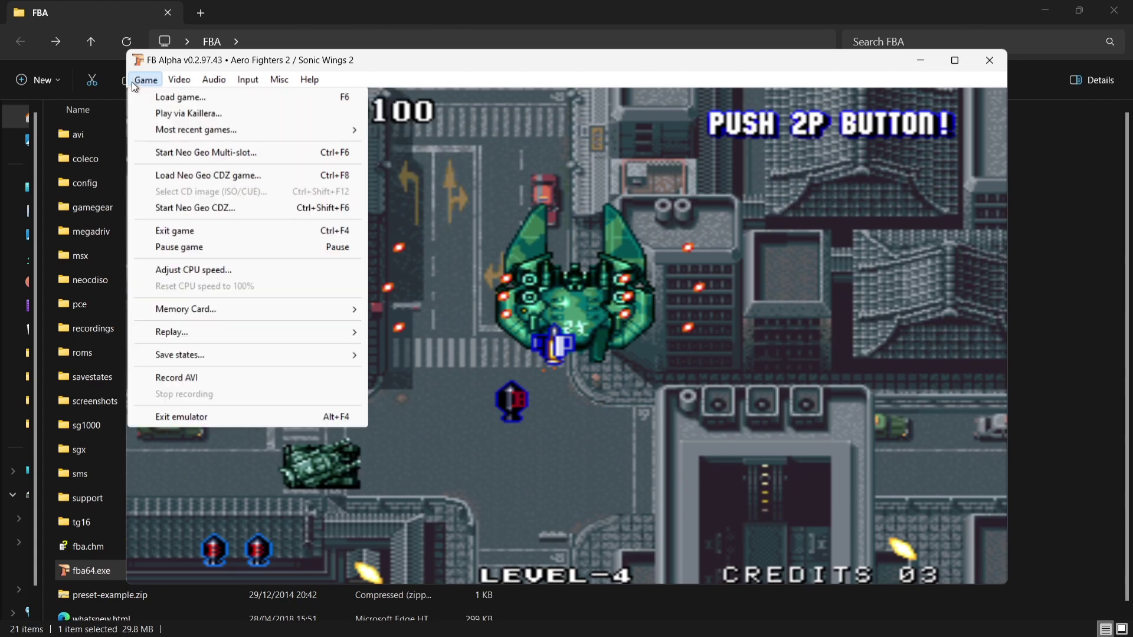
left_click(169, 232)
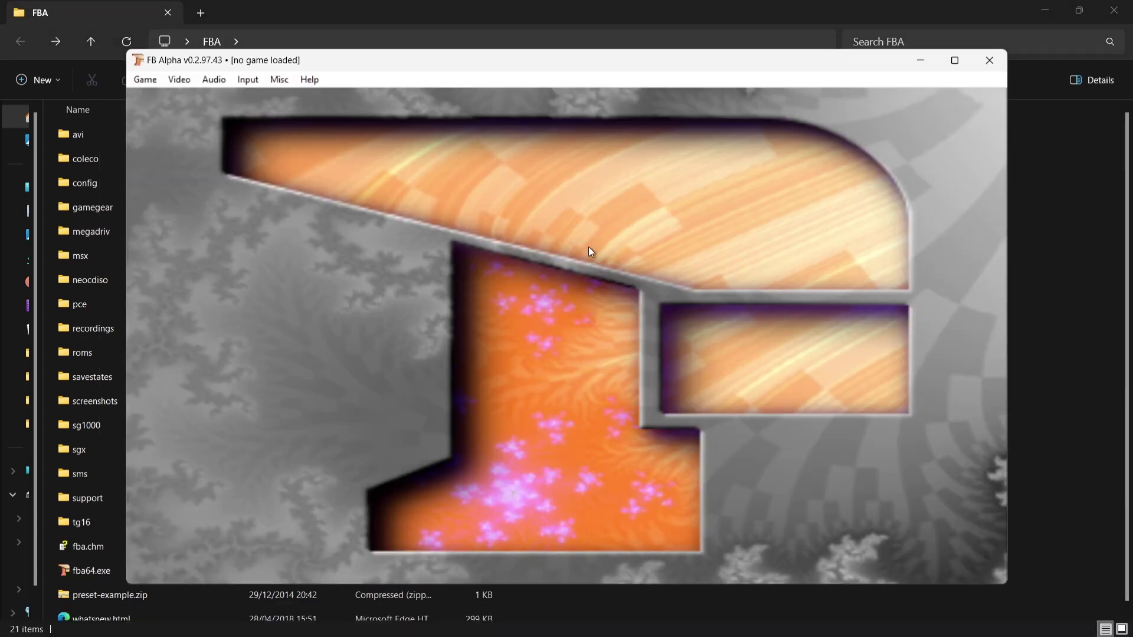
left_click(151, 81)
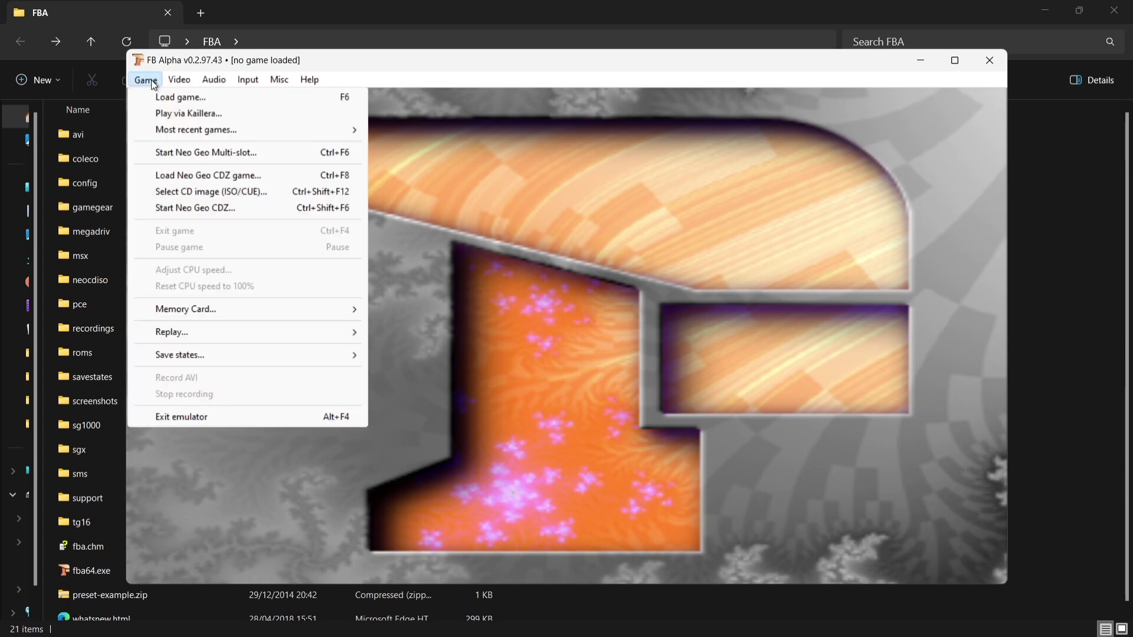
left_click(152, 98)
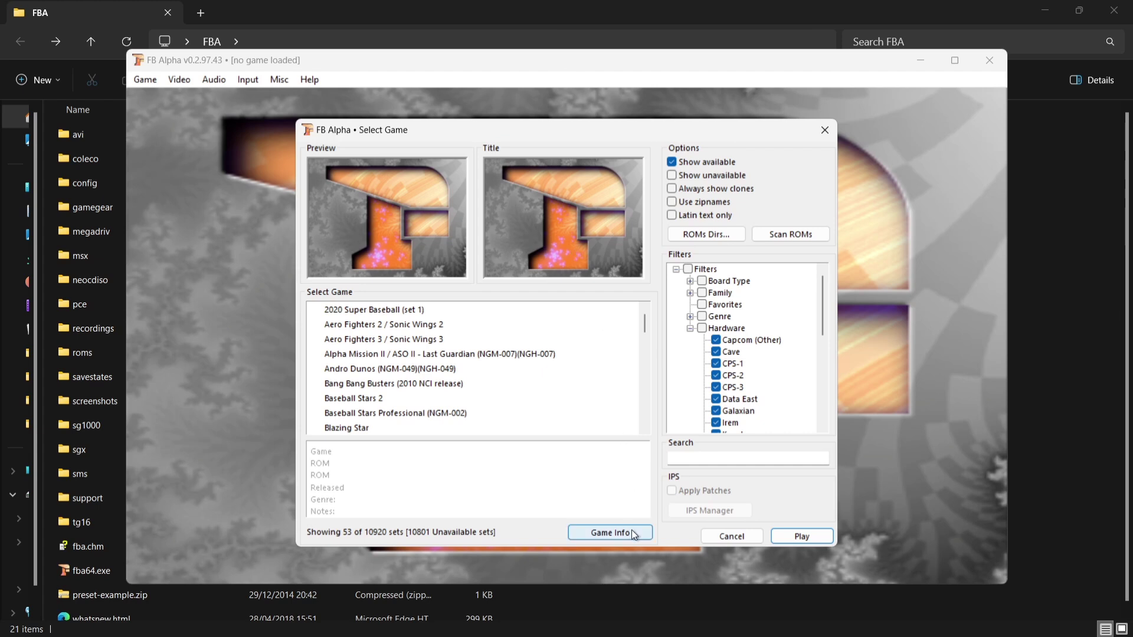
left_click(754, 536)
Step: Close the emulator to return to the FBA folder
left_click(980, 59)
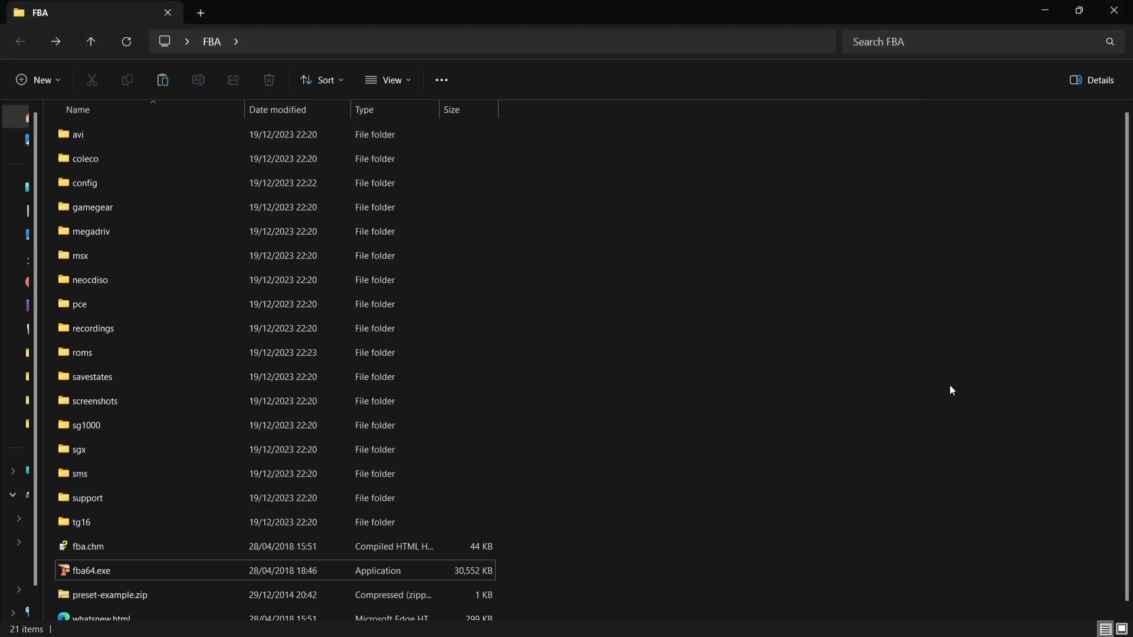
Step: Restore the FBA folder window to a smaller size and open the Art folder from the desktop
double_click(759, 3)
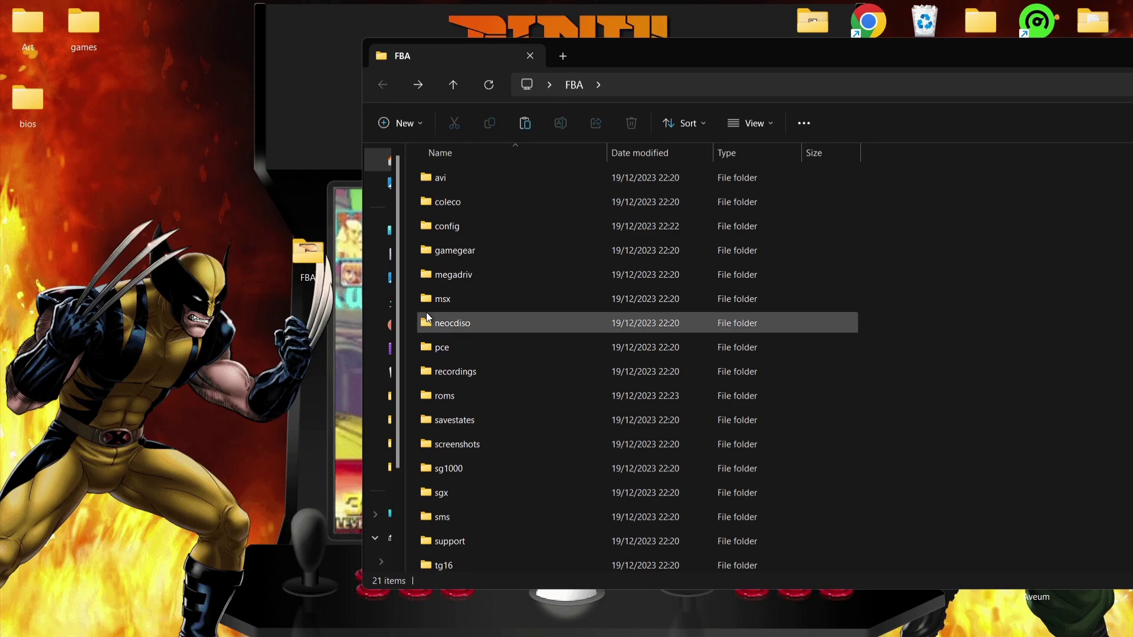
left_click(16, 30)
double_click(15, 30)
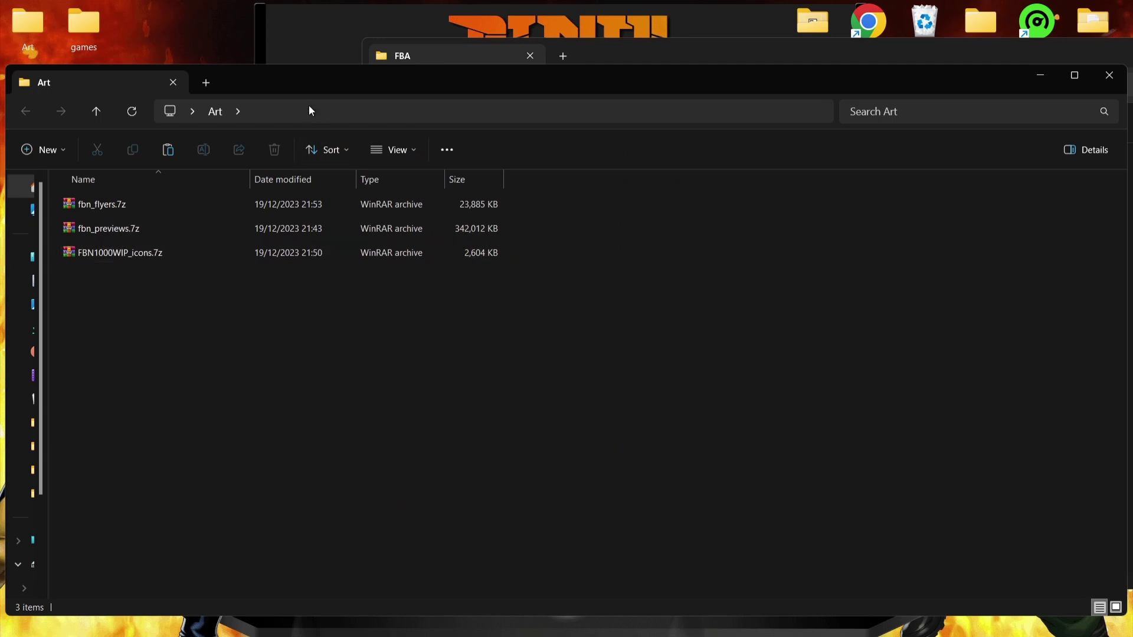
left_click_drag(305, 83, 448, 267)
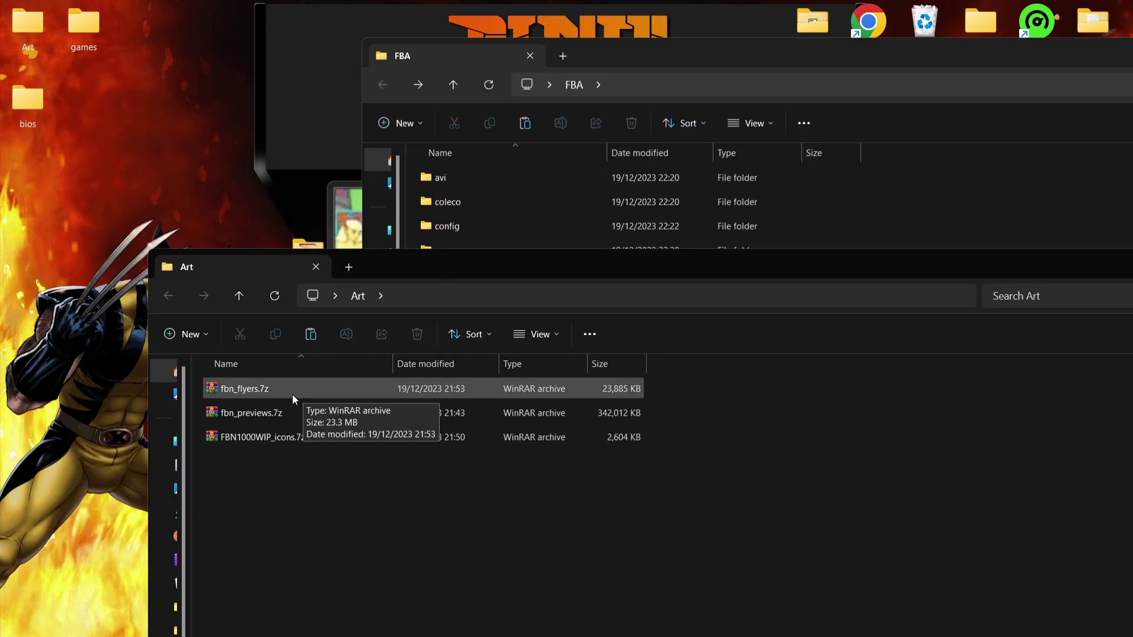
left_click_drag(419, 252, 437, 297)
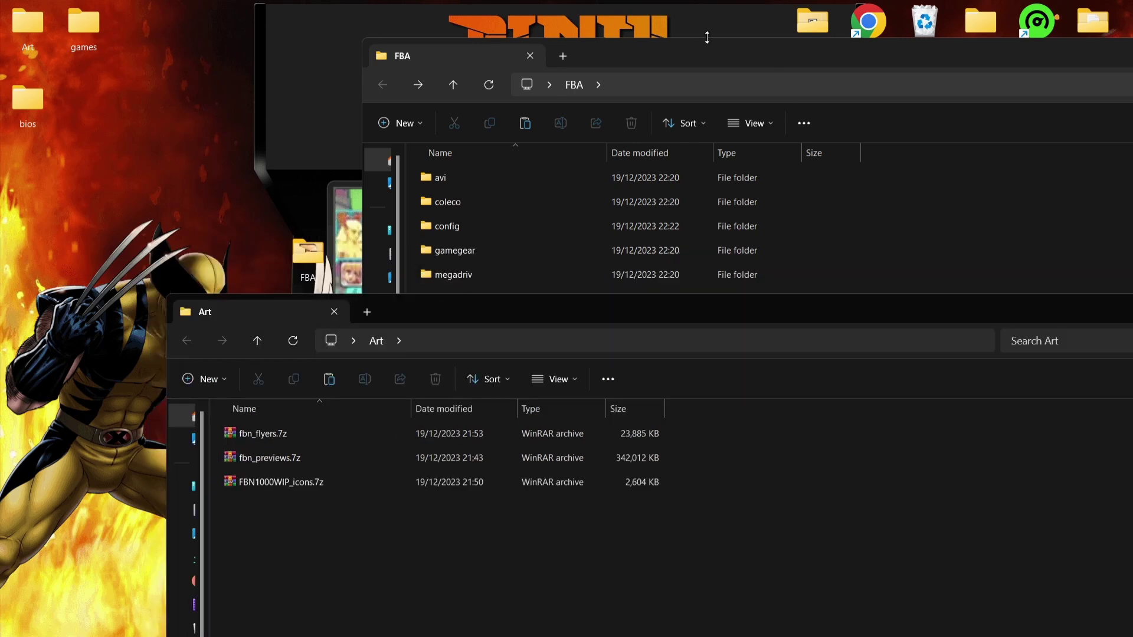
Step: Arrange the FBA and Art folder windows so that both file lists are accessible next to each other
left_click(312, 433)
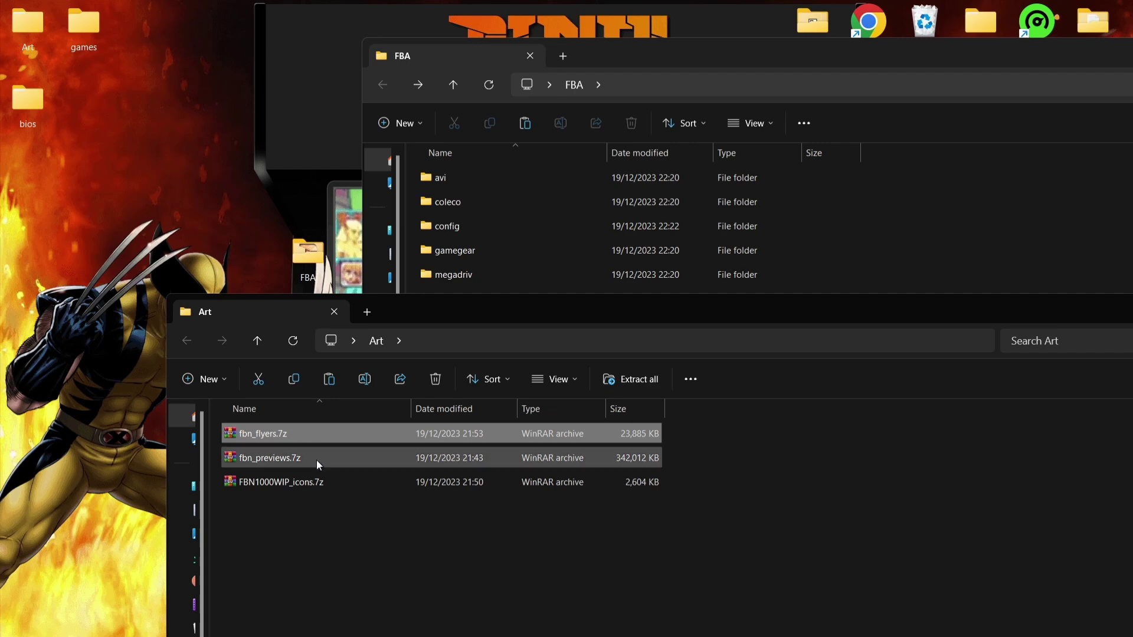
left_click(315, 461)
left_click(317, 482)
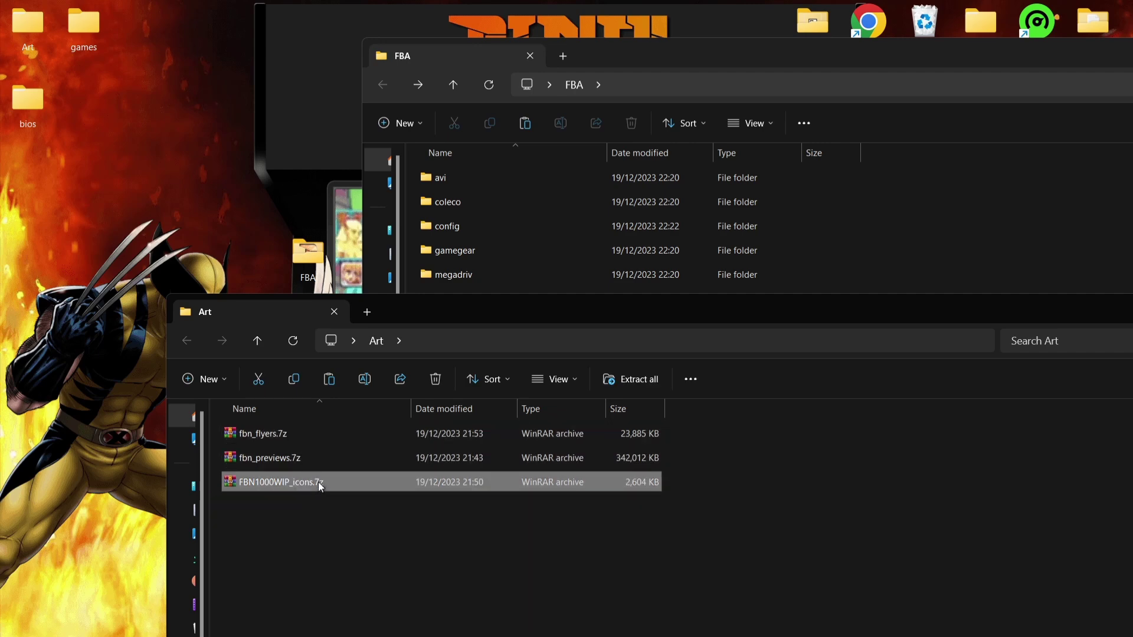
left_click_drag(501, 312, 947, 237)
left_click_drag(686, 53, 288, 30)
left_click(847, 617)
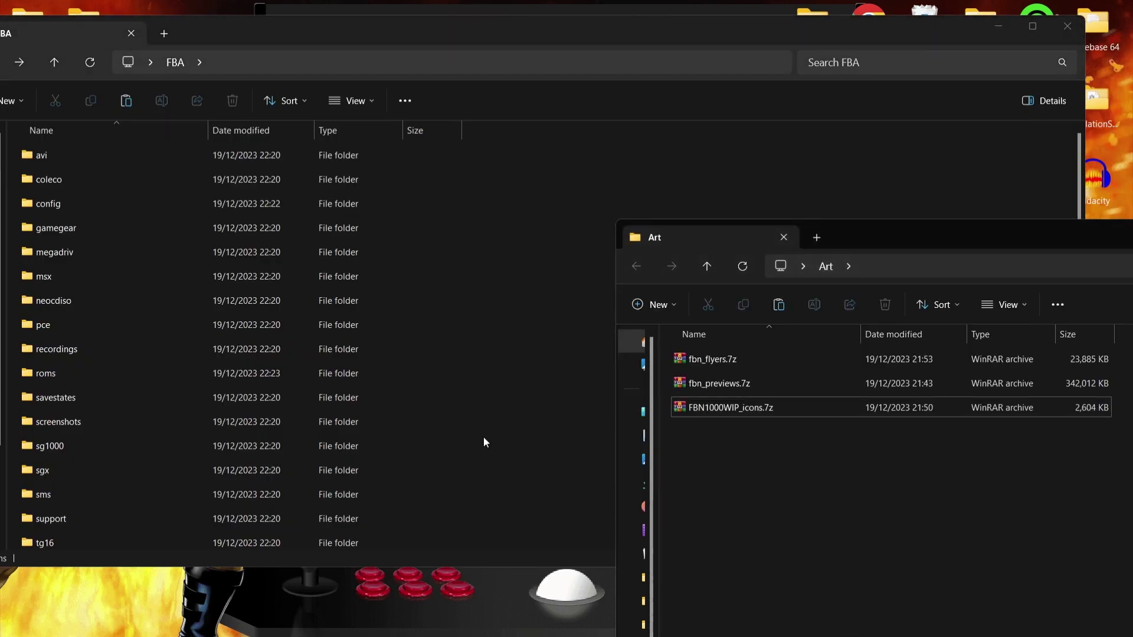
Step: Open the flyers folder inside FBA's support folder and bring the Art window back to the front
double_click(158, 519)
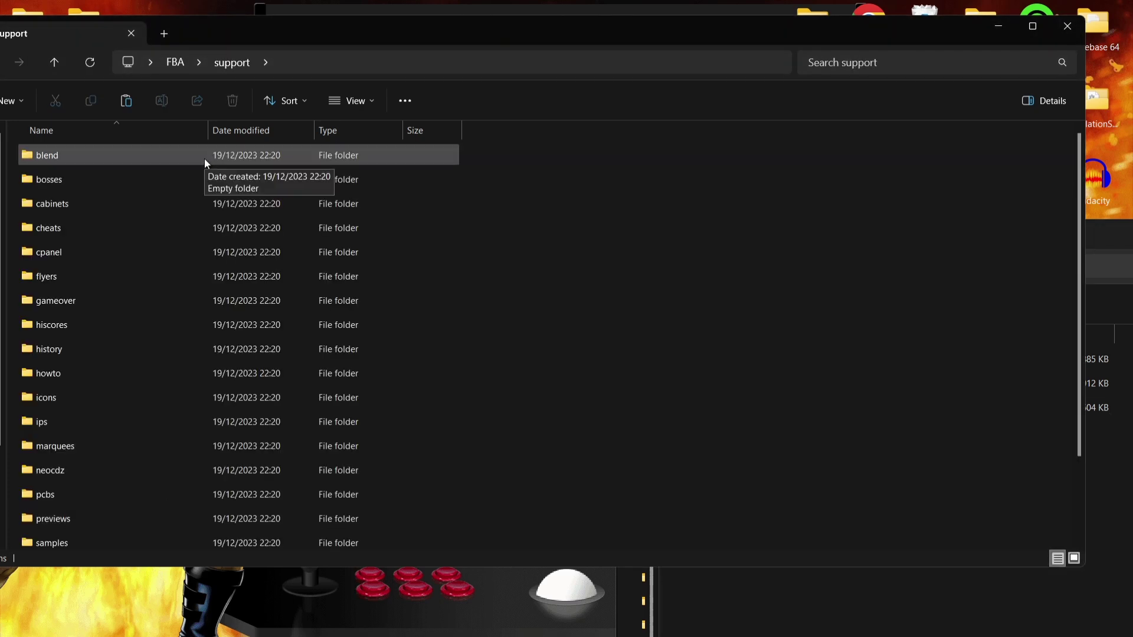
double_click(117, 272)
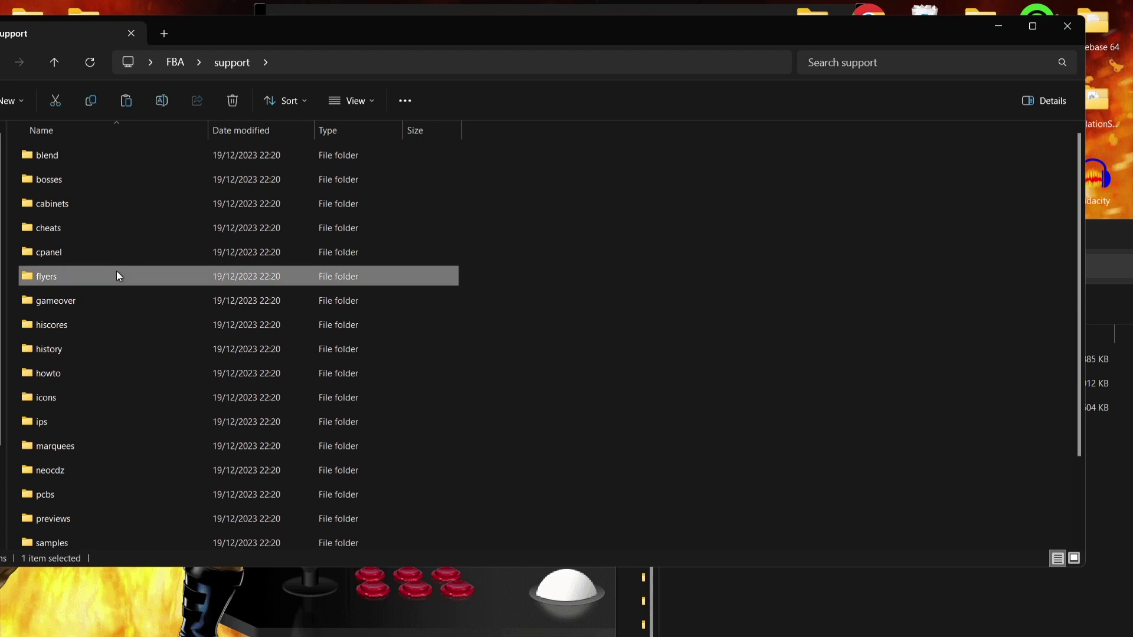
left_click(967, 580)
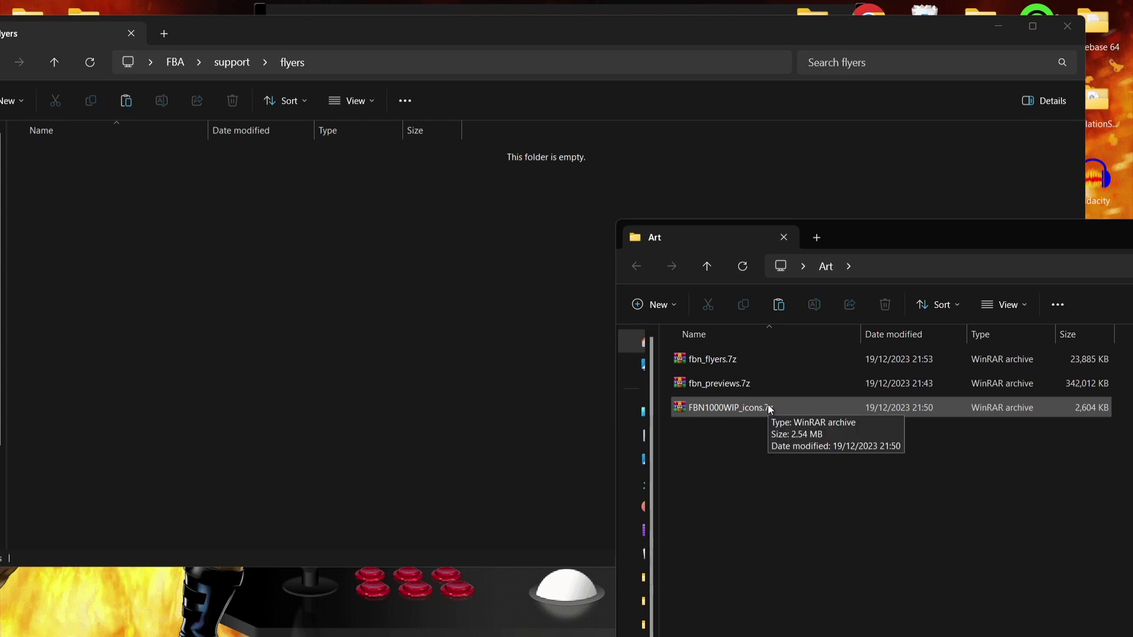
Step: Open the flyers folder in fbn_flyers.7z, dismiss the WinRAR licence reminder and extract all its PNG images into FBA\support\flyers
left_click(745, 360)
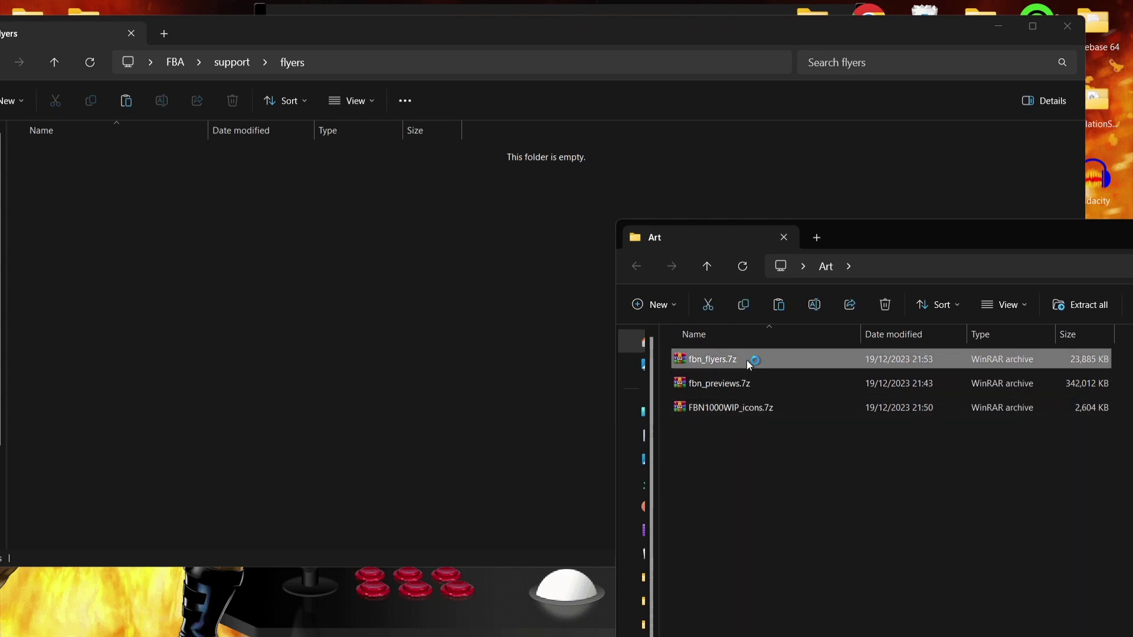
double_click(745, 360)
double_click(697, 167)
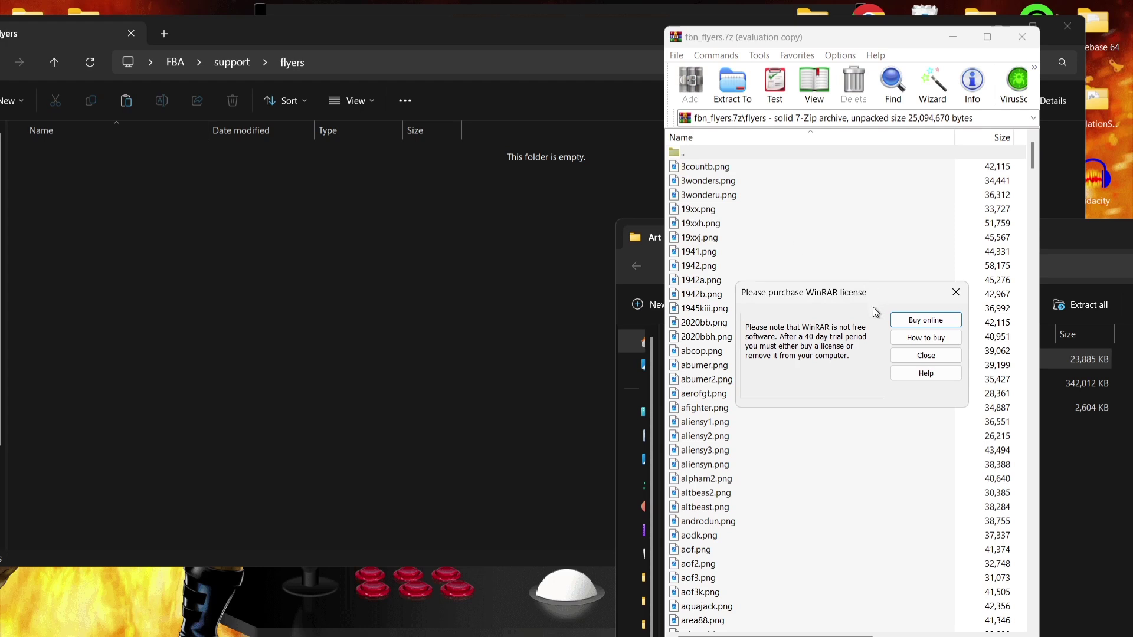
left_click(926, 356)
left_click(769, 295)
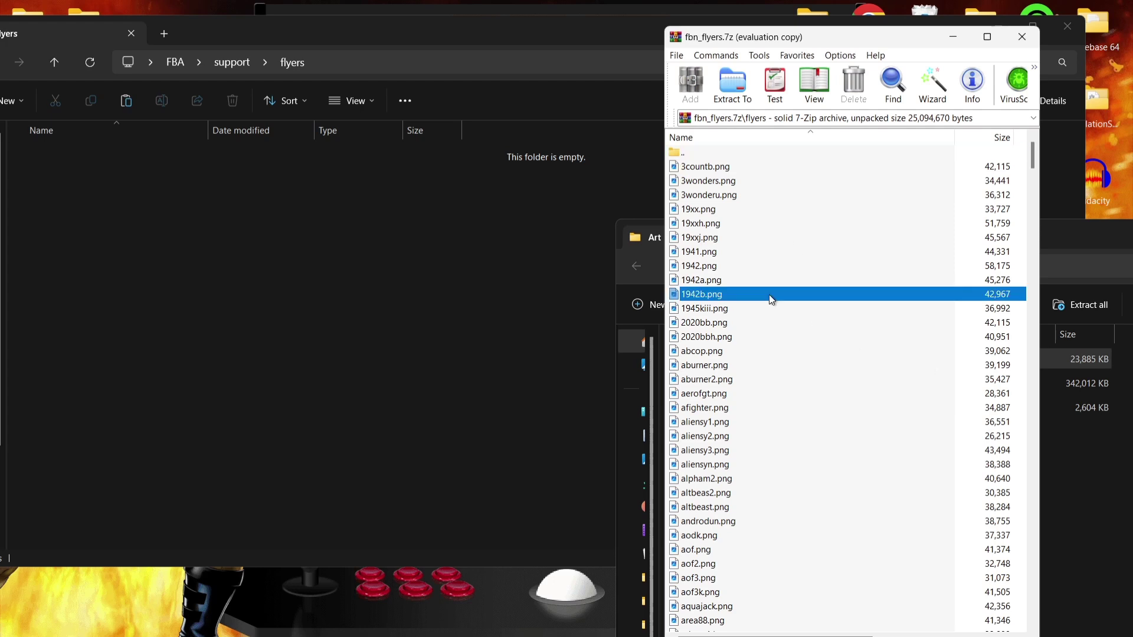
key("ctrl+a")
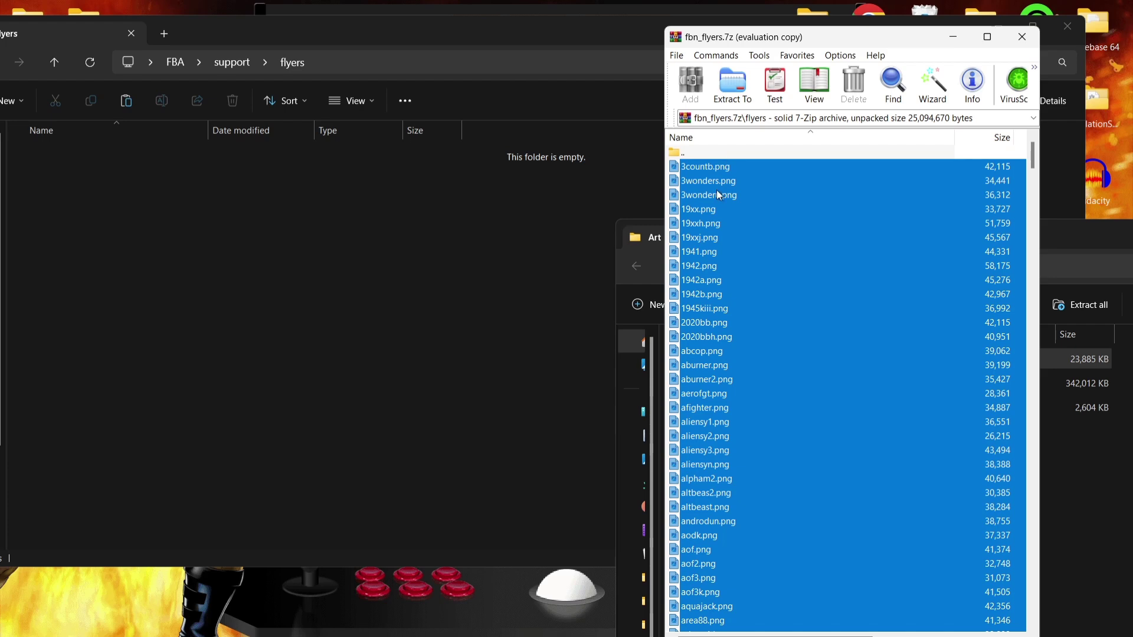
left_click_drag(313, 245, 313, 243)
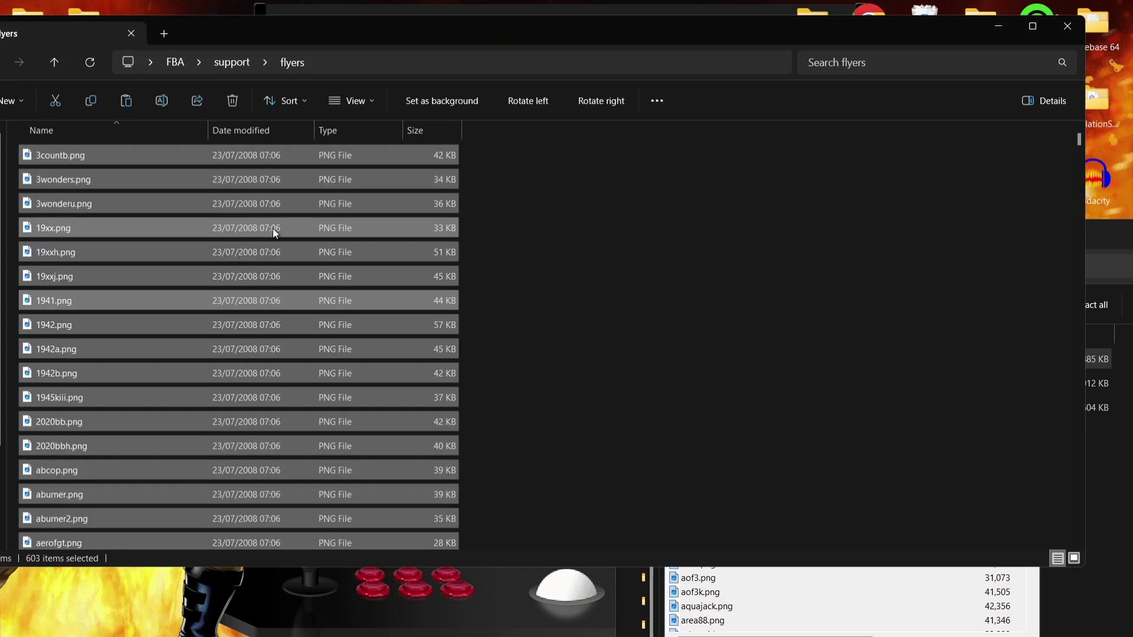
Step: Return to the support folder and close the fbn_flyers.7z archive
left_click_drag(428, 25, 467, 21)
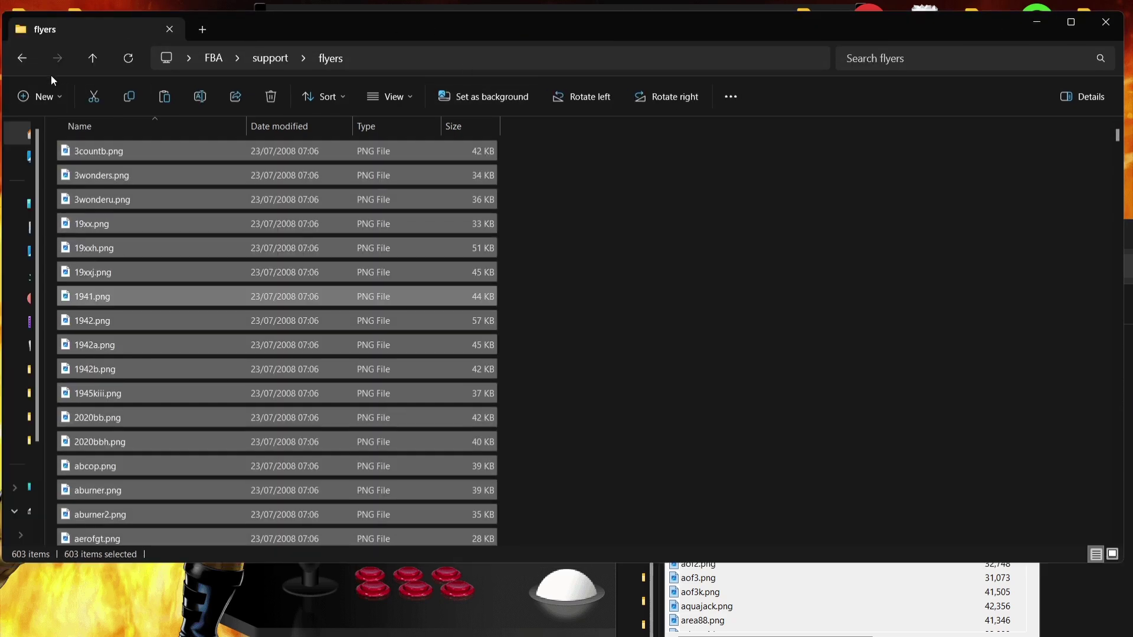
left_click(22, 64)
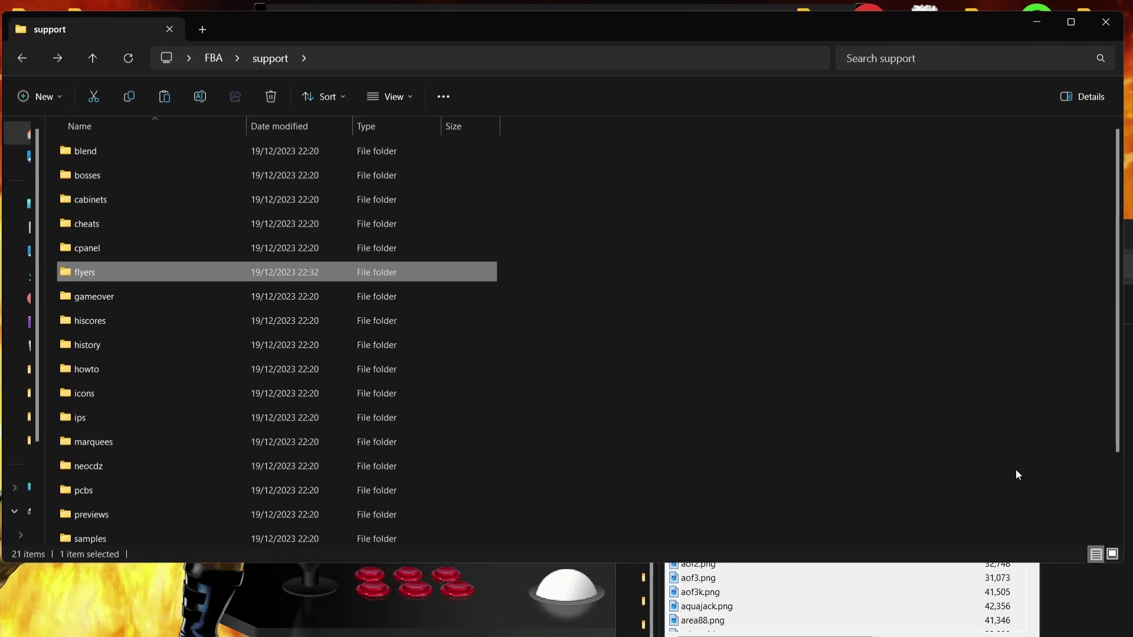
left_click(977, 577)
left_click(1021, 36)
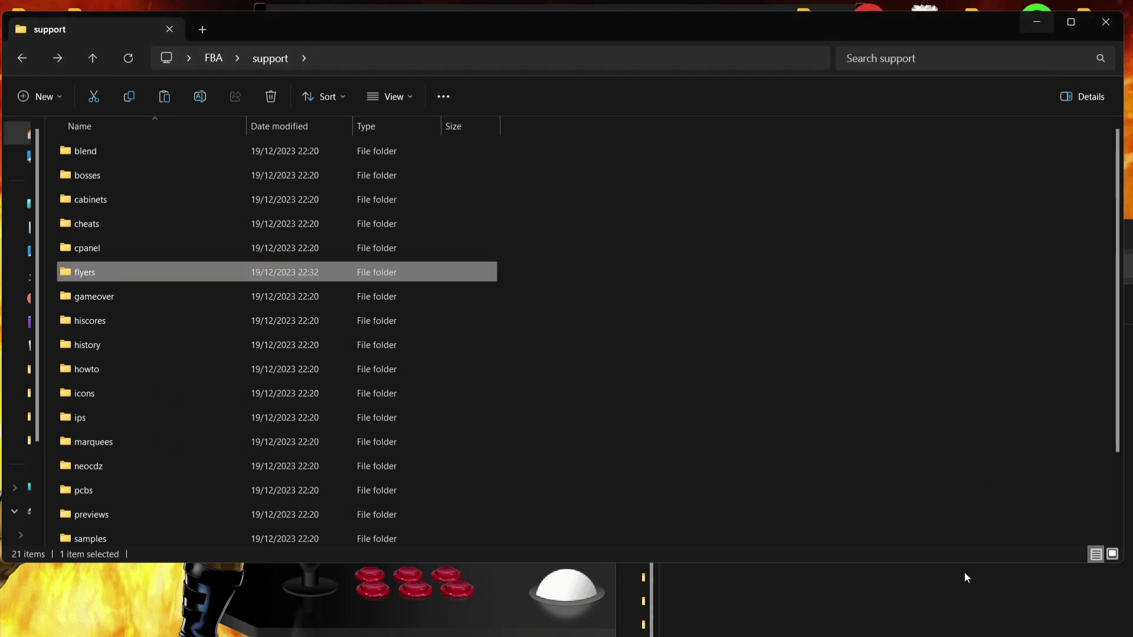
Step: Open the previews folder inside fbn_previews.7z and the matching FBA\support\previews folder as its destination
left_click(958, 599)
left_click(730, 382)
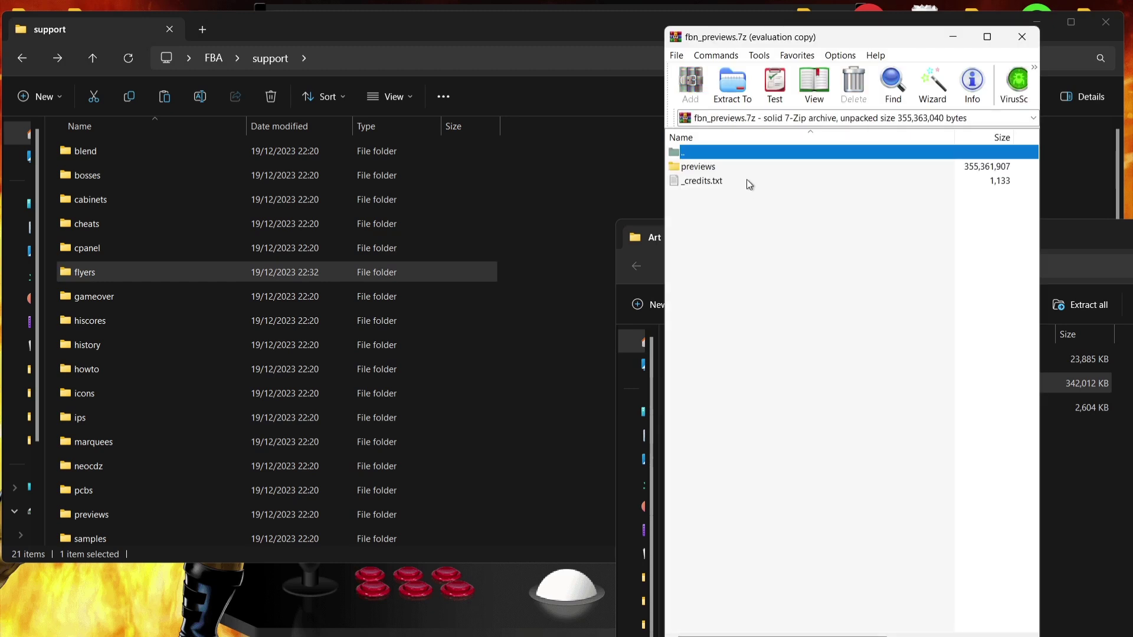
left_click(947, 356)
left_click(706, 170)
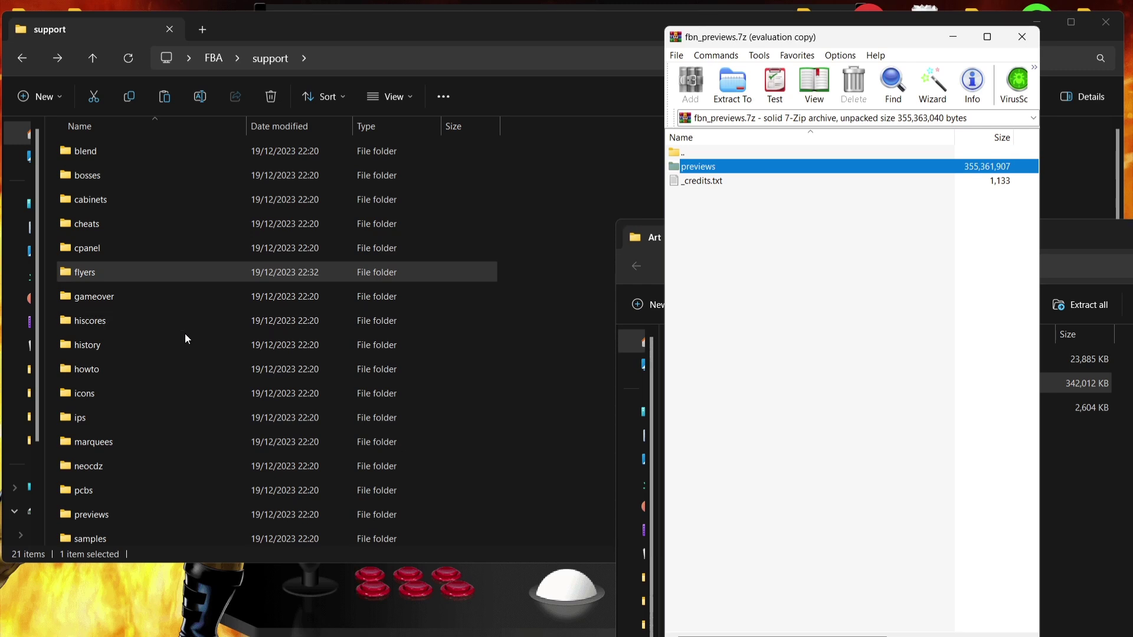
key("Return")
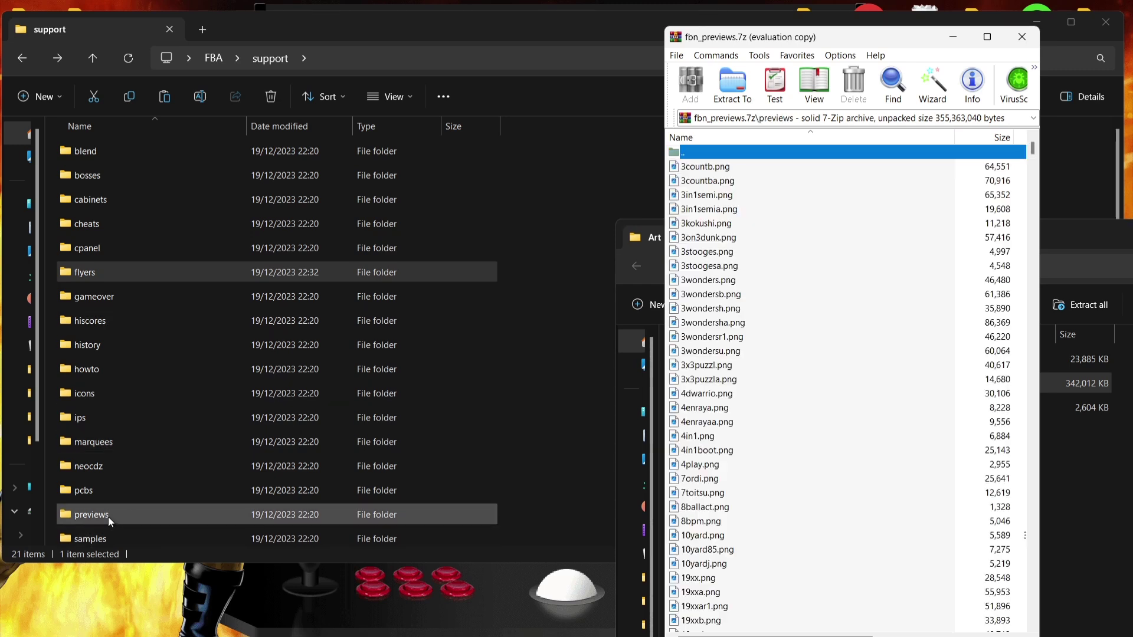
double_click(108, 516)
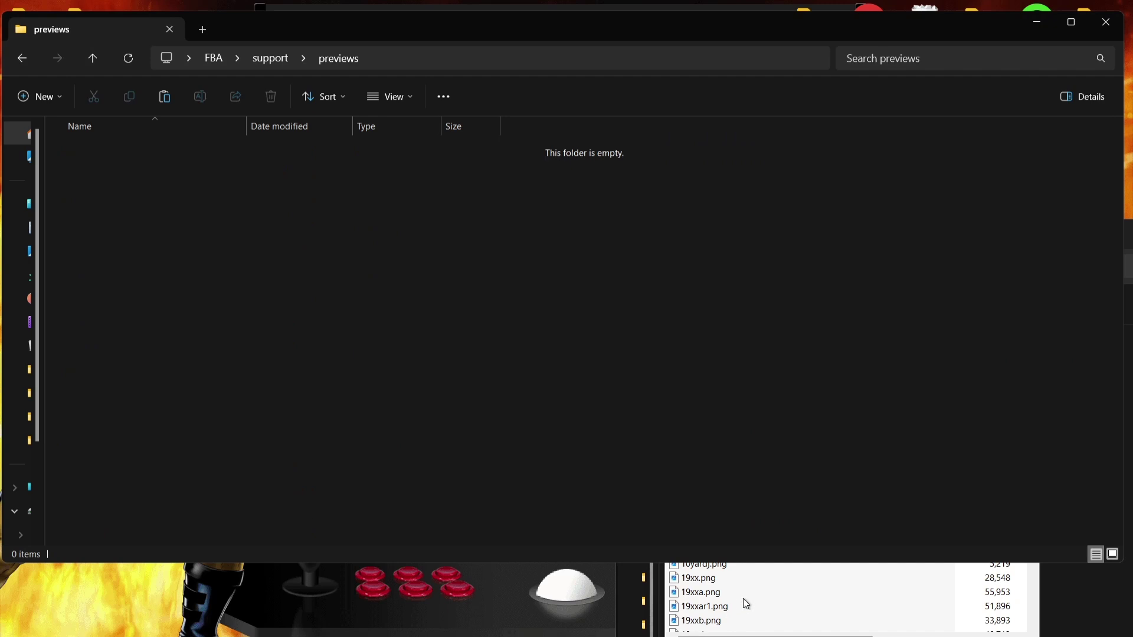
left_click(747, 593)
Step: Select all PNG images in the archive, excluding the parent folder entry, and extract them into FBA\support\previews
left_click(816, 365)
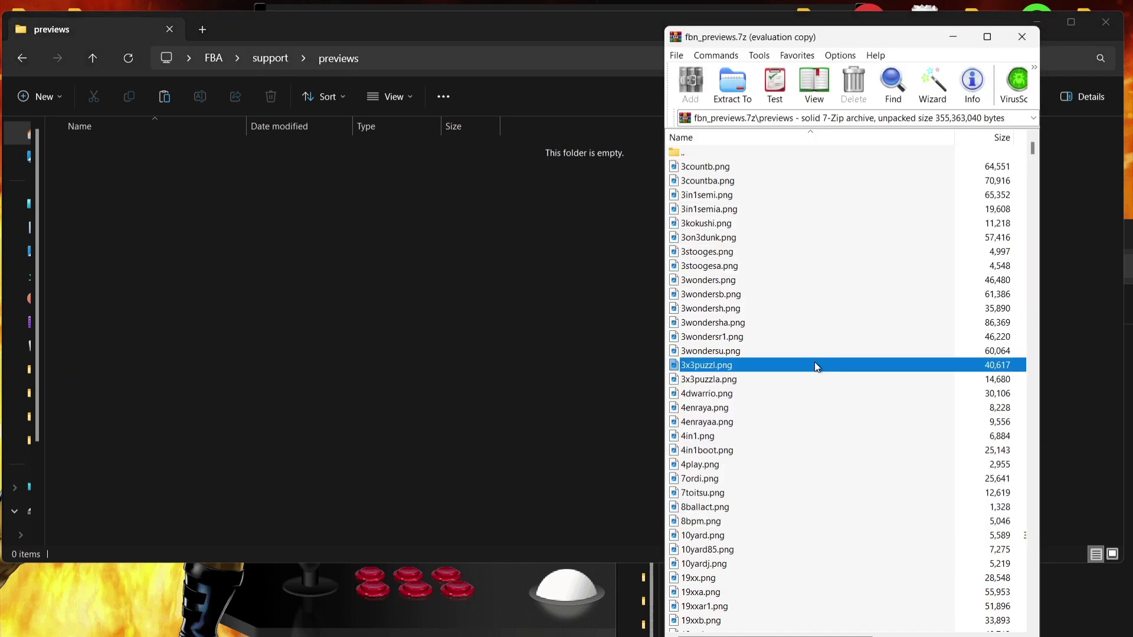
left_click(830, 272)
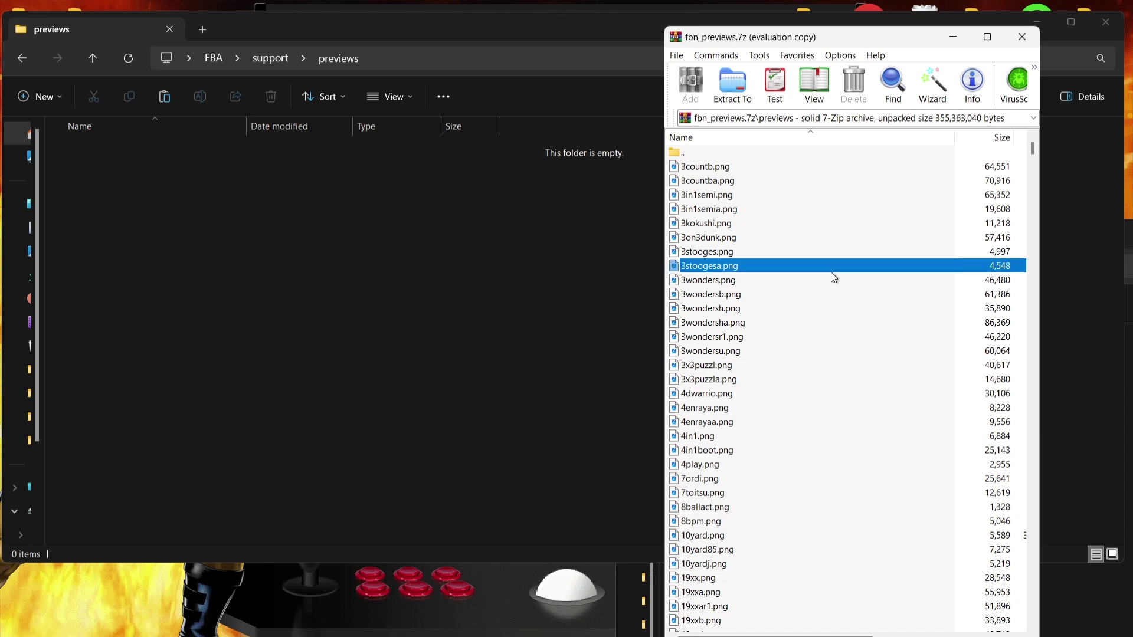
key("ctrl+a")
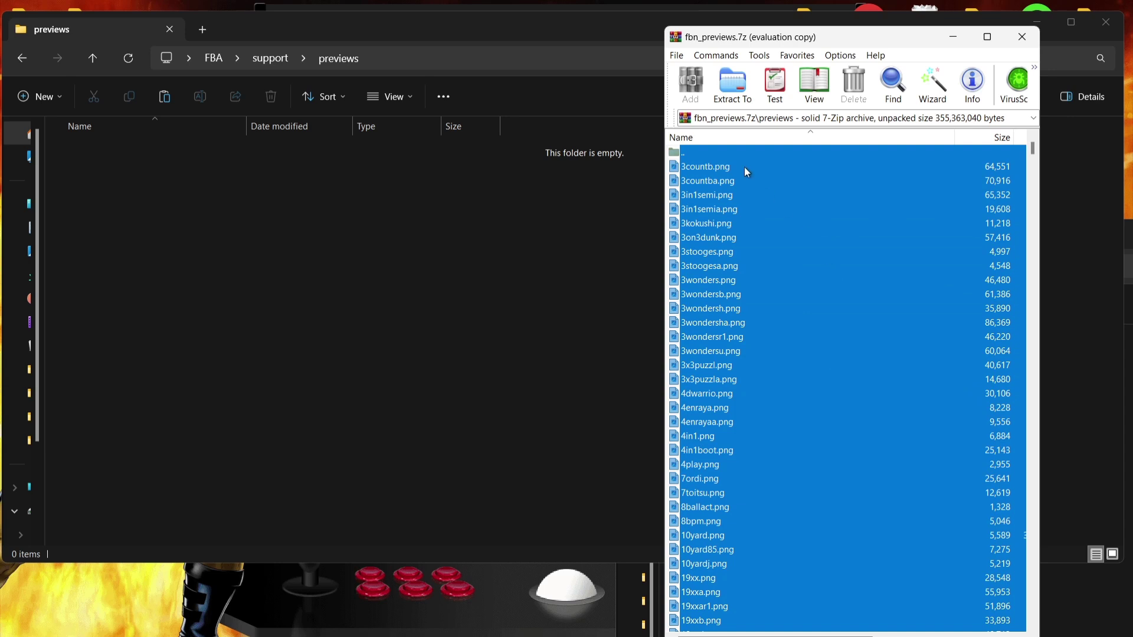
left_click(707, 151, "ctrl")
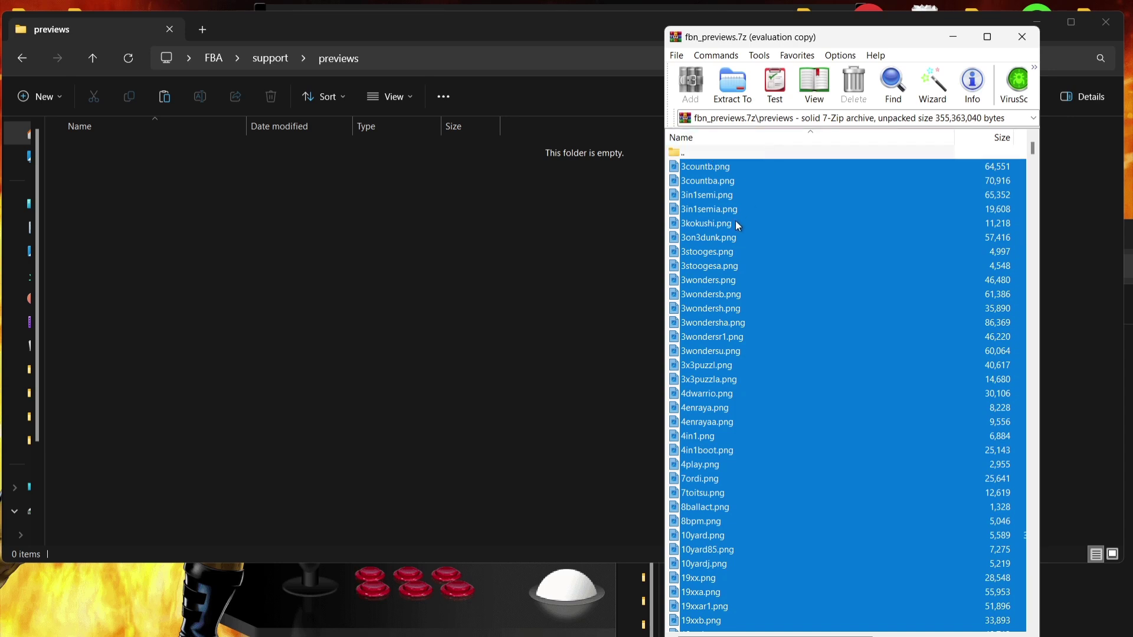
left_click_drag(427, 247, 366, 234)
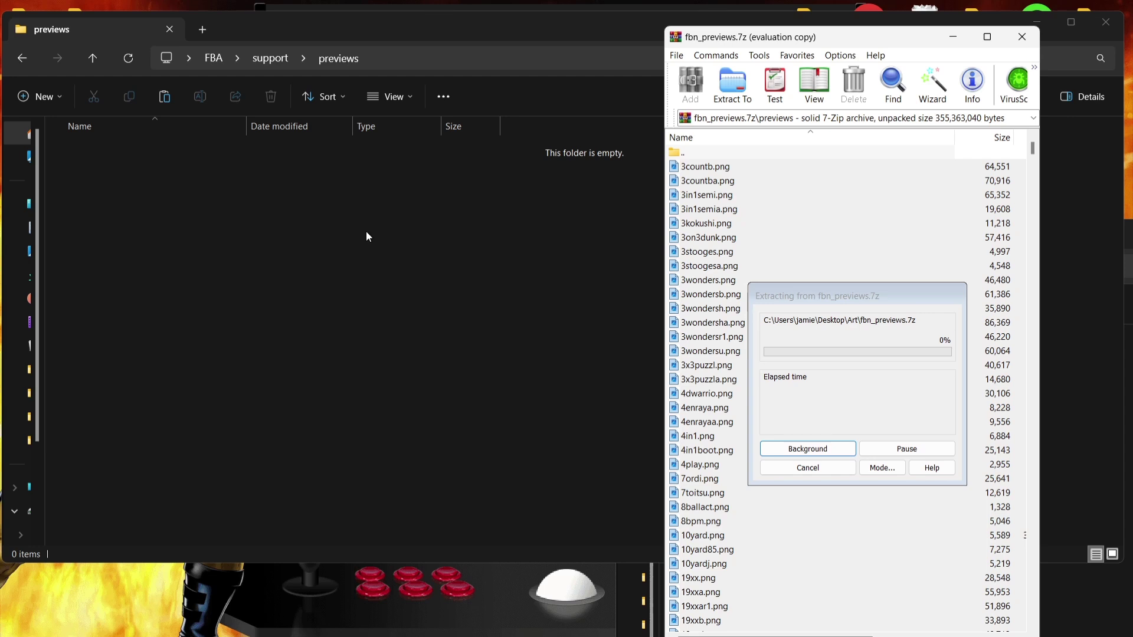
left_click_drag(825, 299, 833, 247)
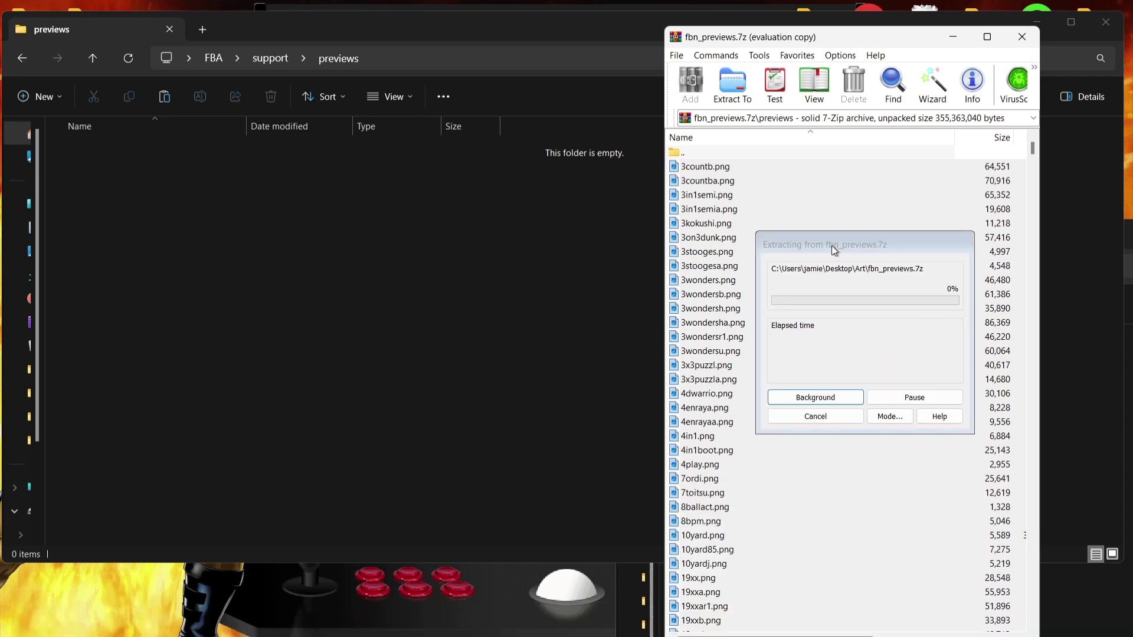
Step: Switch to Chrome, follow the forum topic's titles preview pack link, and download fbn_titles.7z, keeping the blocked file
left_click(631, 619)
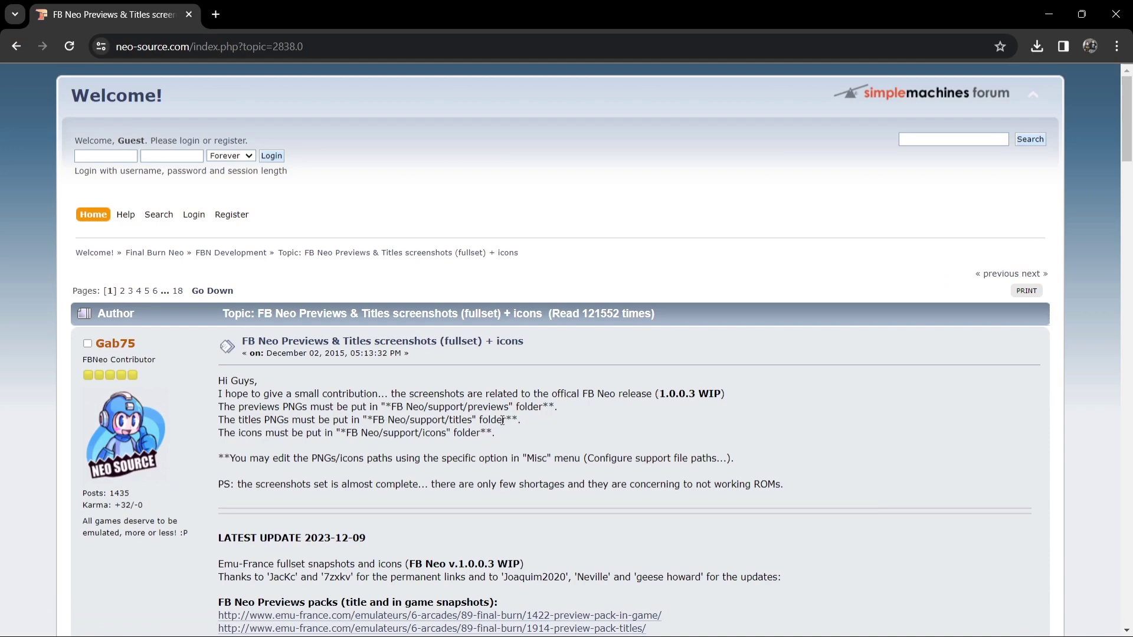
left_click_drag(1129, 153, 1128, 193)
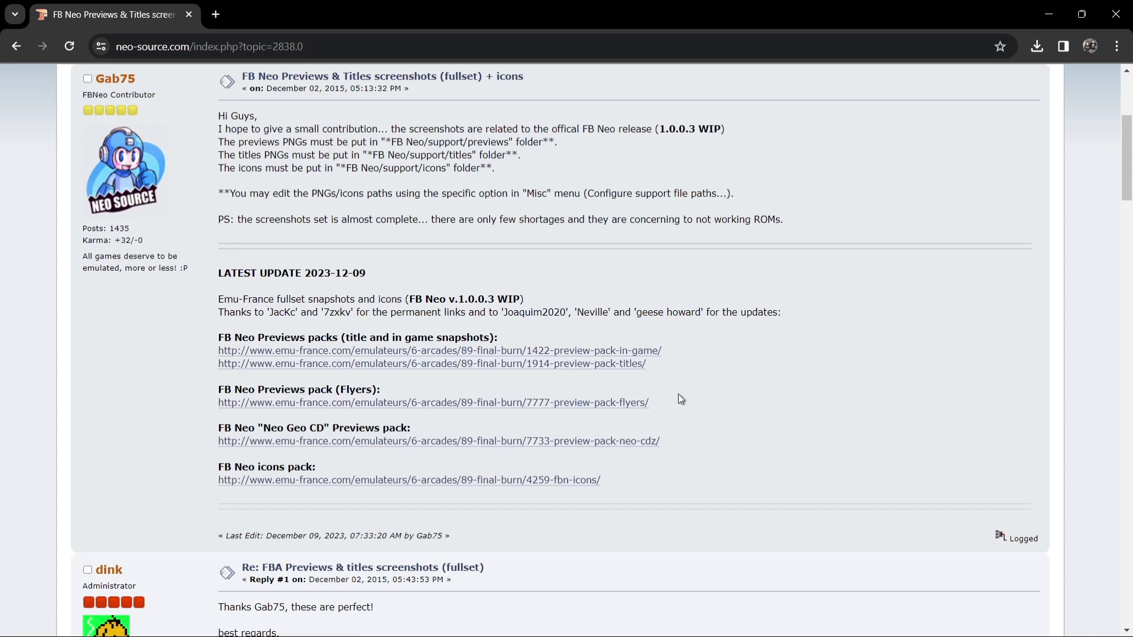
left_click(508, 375)
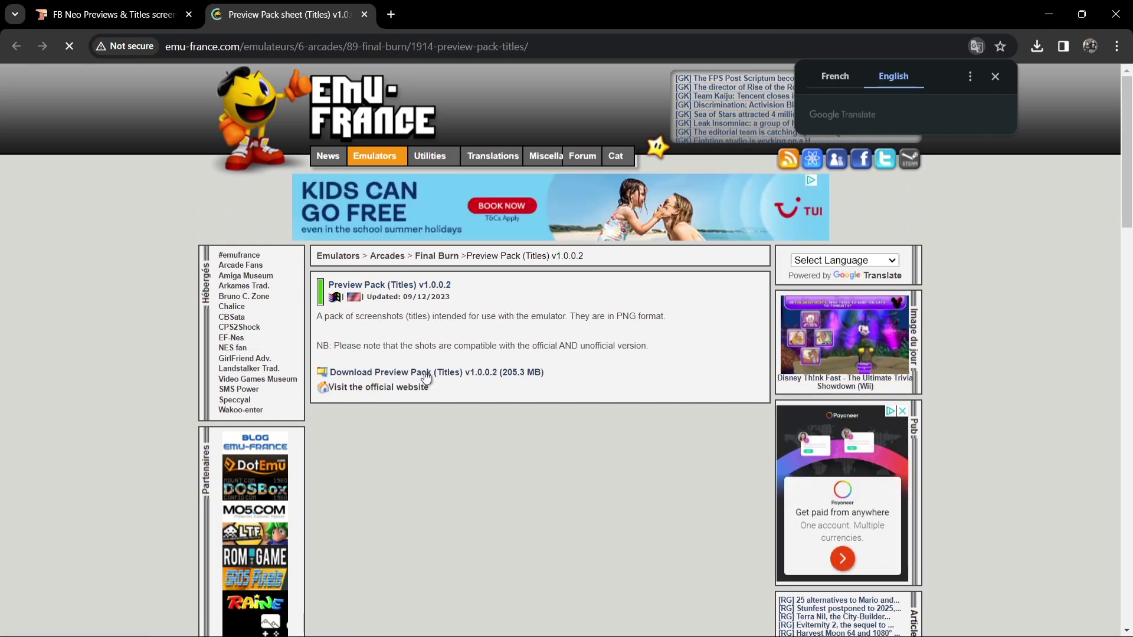
left_click(464, 373)
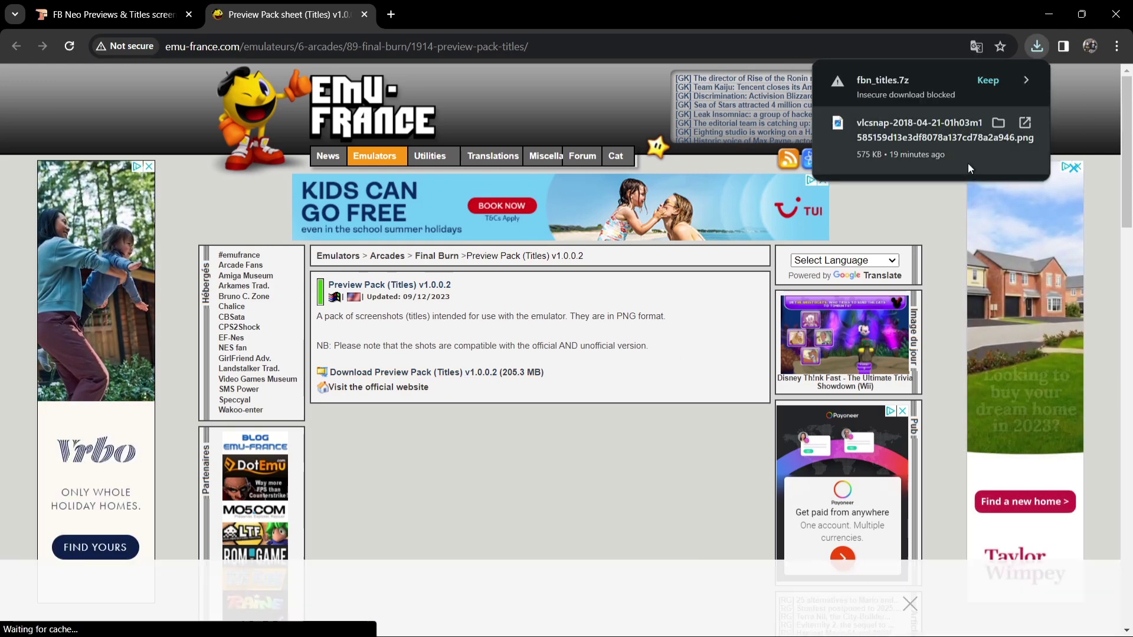
left_click(988, 81)
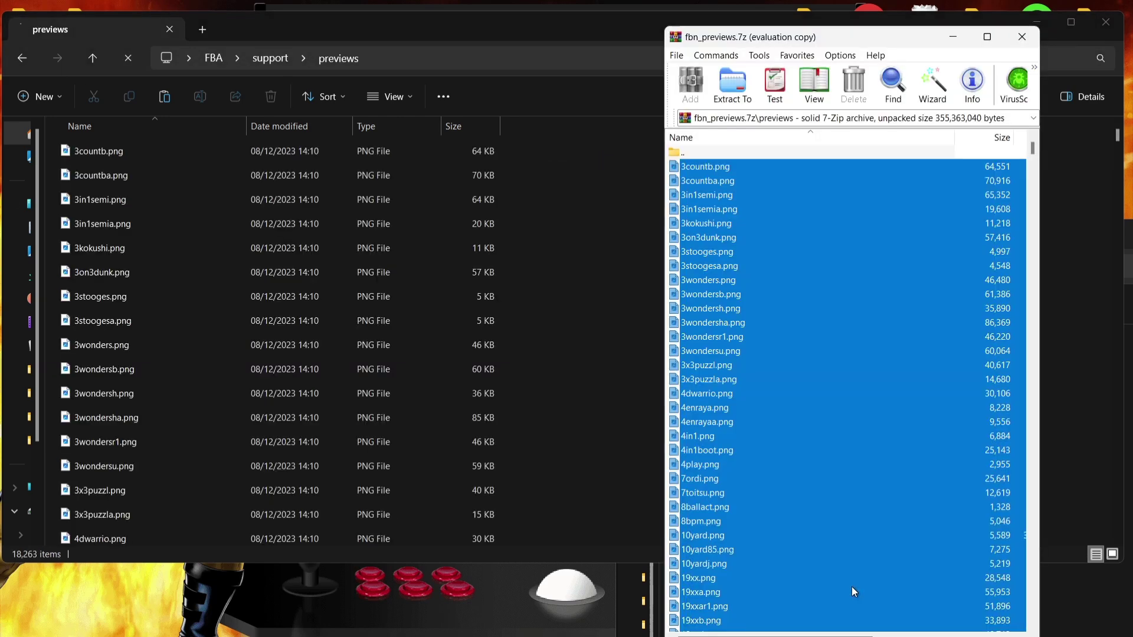
Step: Close the fbn_previews.7z archive and bring the Art folder window to the front
left_click(851, 591)
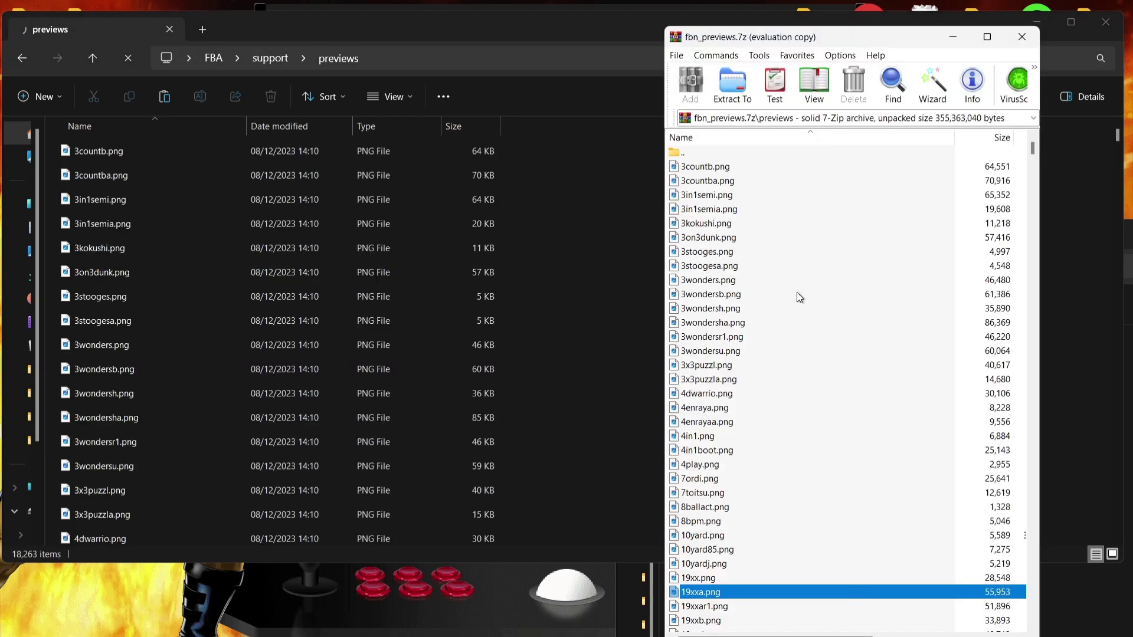
left_click(1016, 42)
left_click(817, 597)
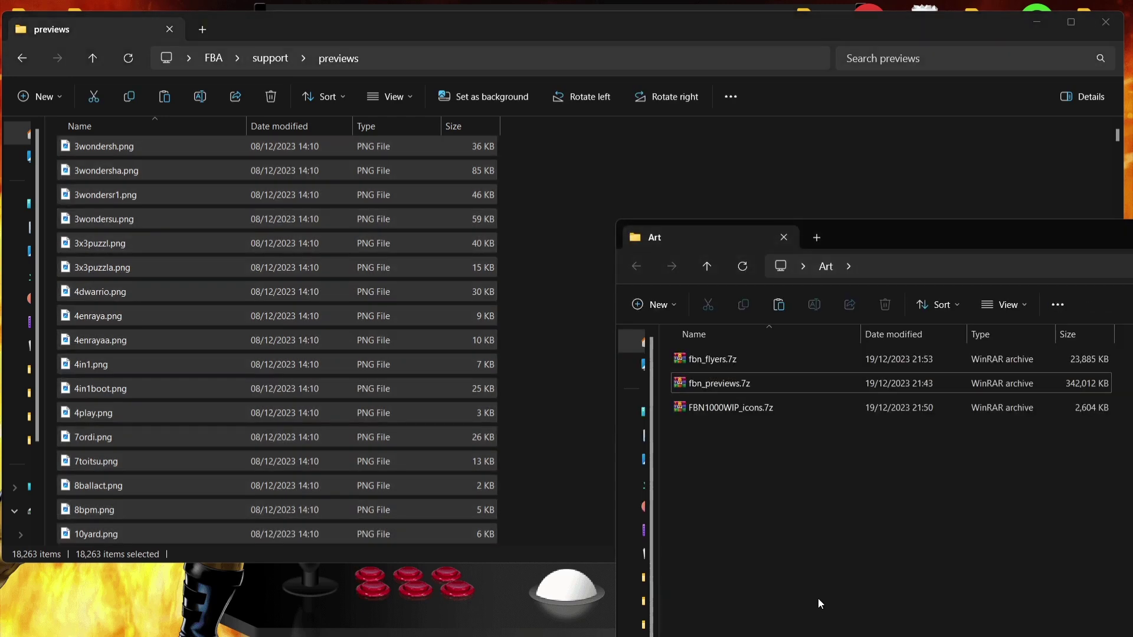
Step: Close the previews folder window, open the FBA folder and launch fba64.exe
left_click(776, 407)
left_click(1028, 17)
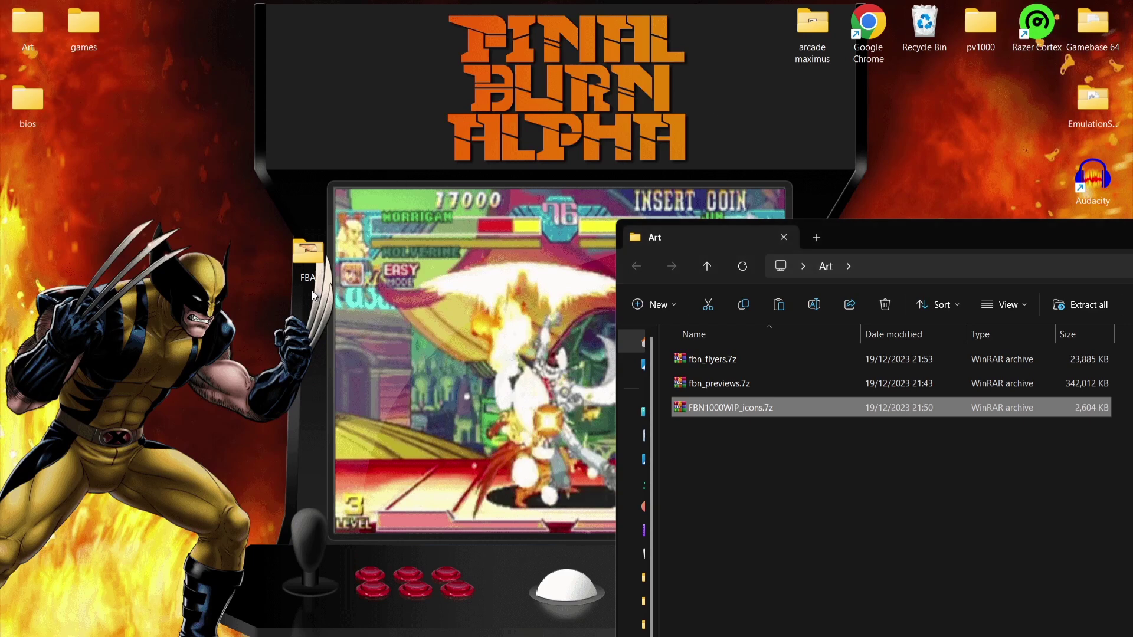
double_click(317, 251)
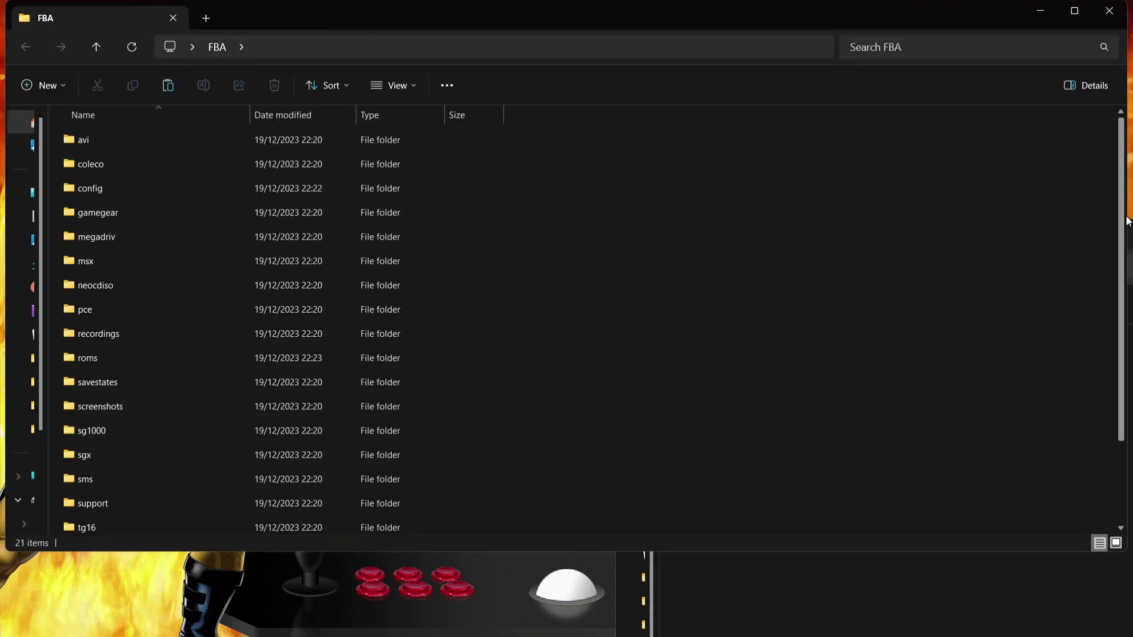
scroll(295, 408, "down", 2)
double_click(116, 476)
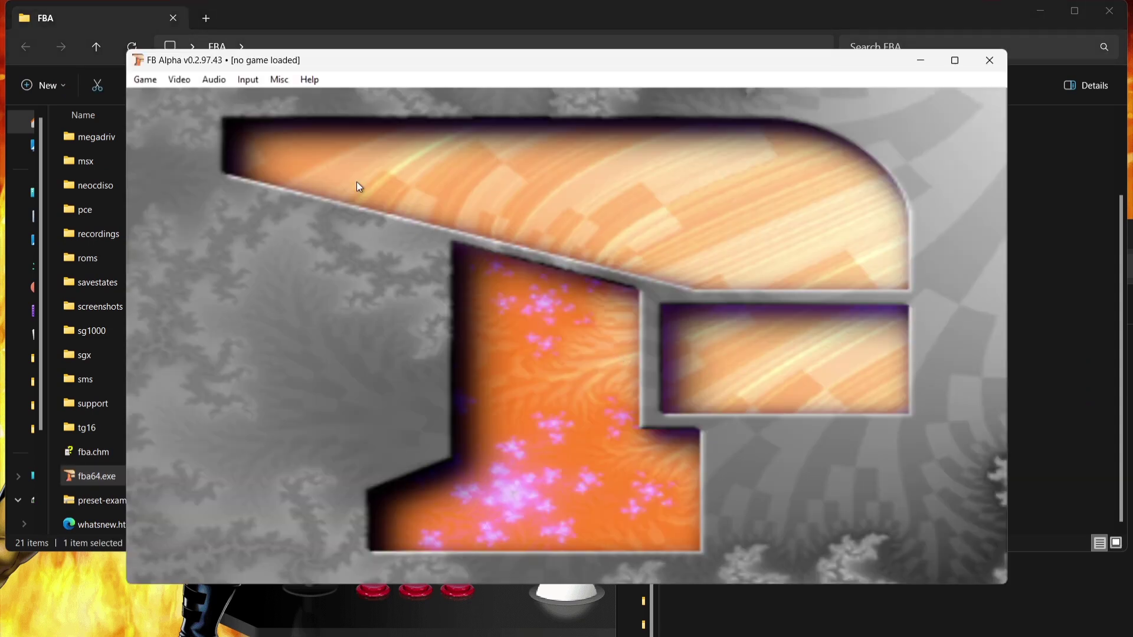
Step: Check the preview artwork of several games in the game selection list, including Aero Fighters 2 and Baseball Stars 2, and close the emulator
left_click(143, 85)
left_click(147, 101)
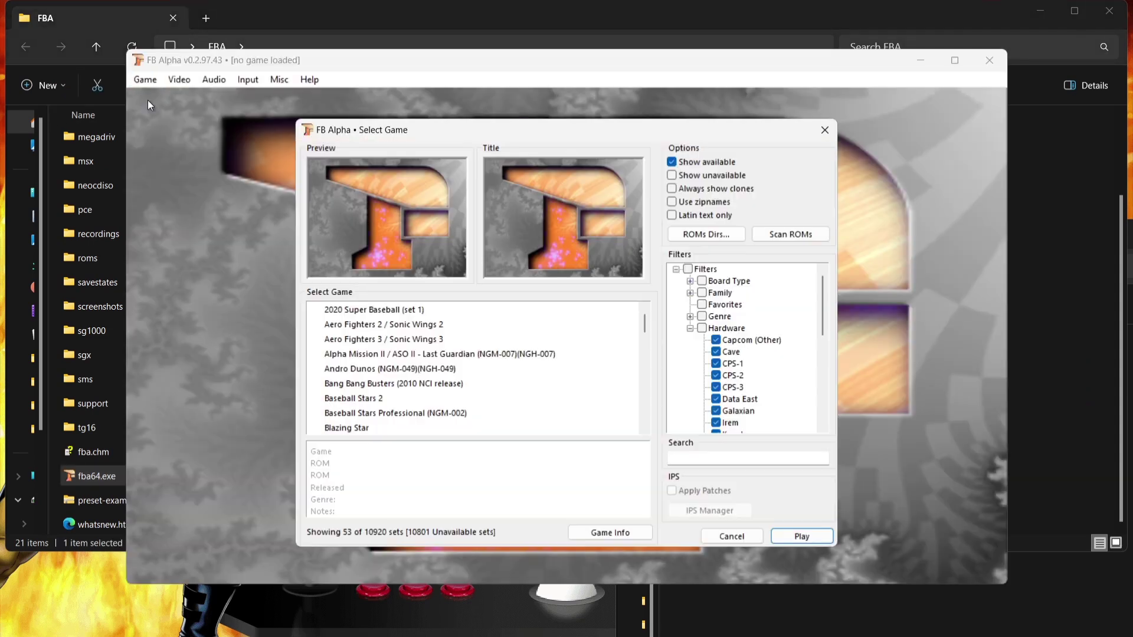
left_click(409, 324)
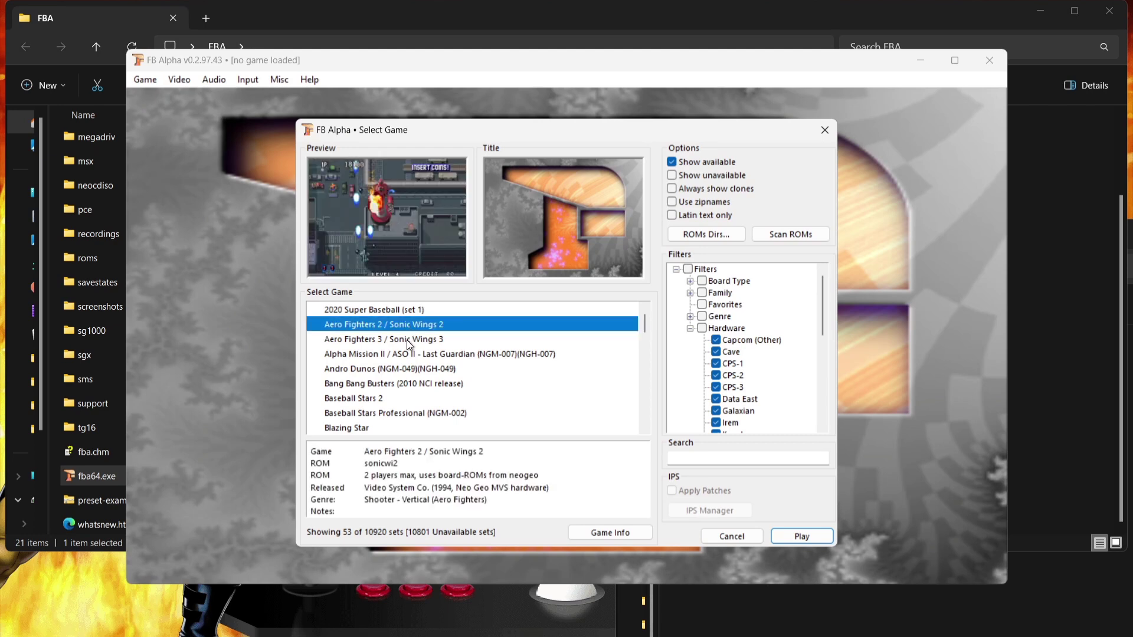
left_click(410, 354)
left_click(419, 398)
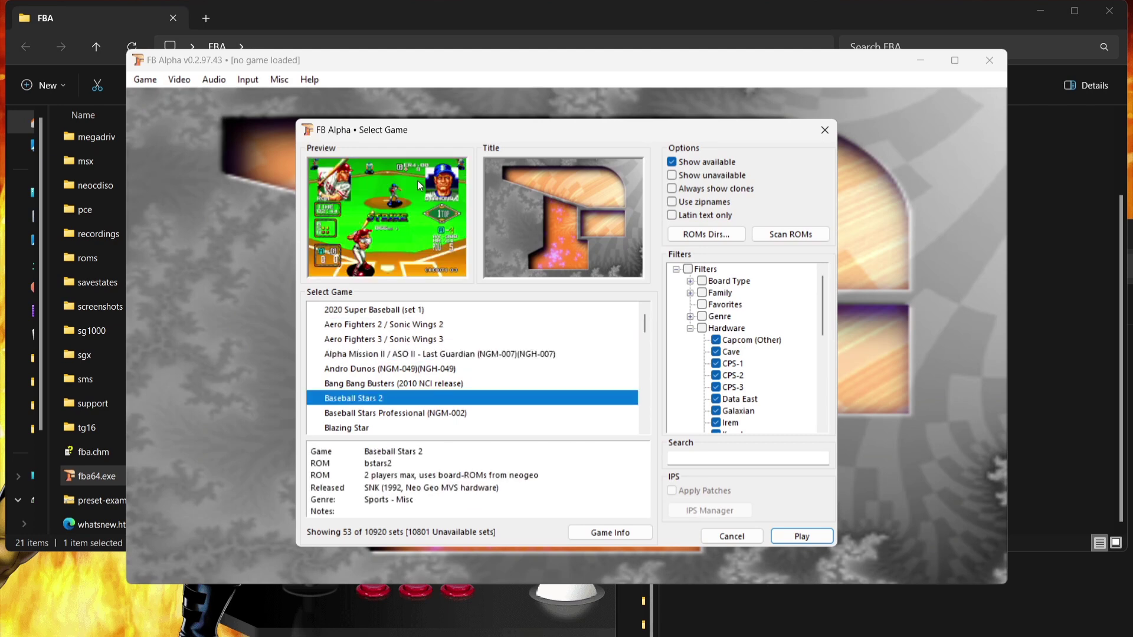
left_click(433, 338)
left_click(434, 397)
left_click(483, 352)
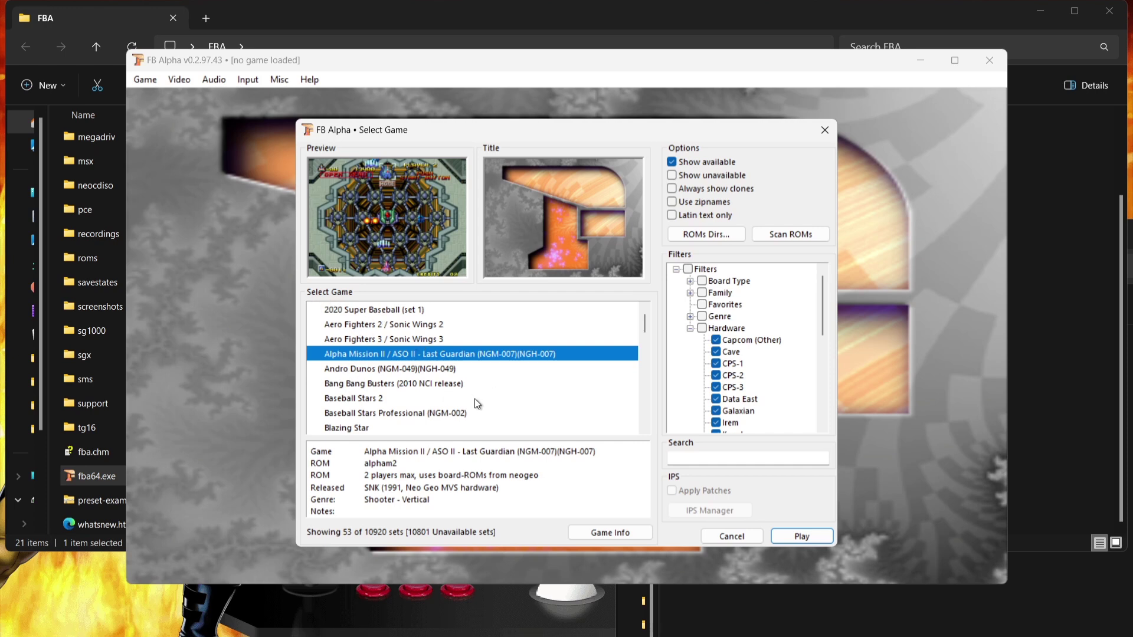
left_click(358, 337)
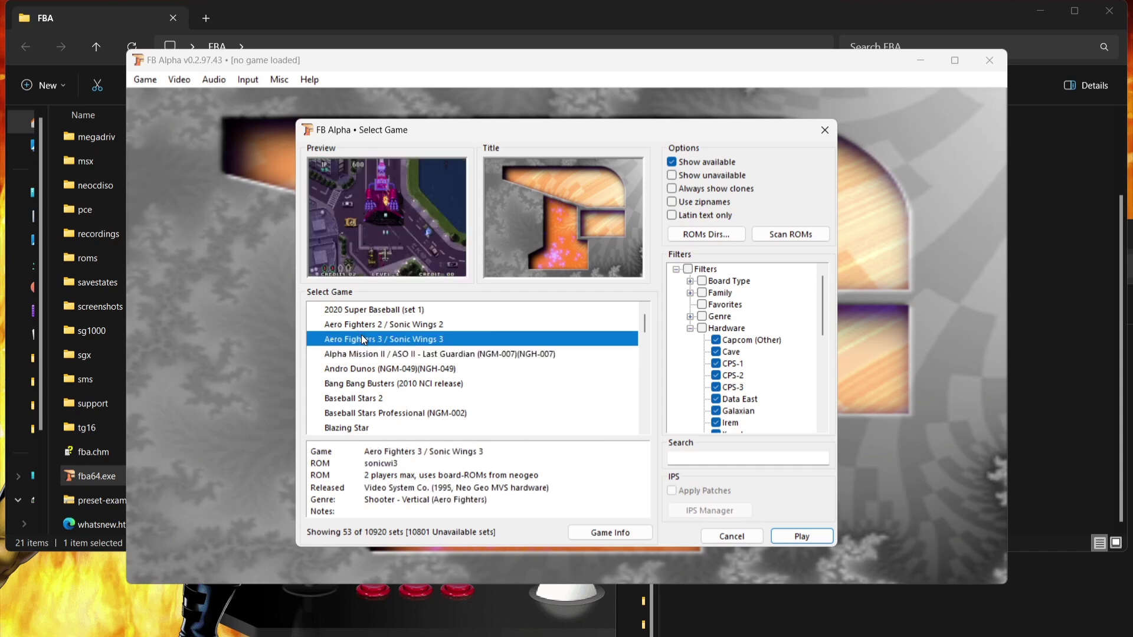
left_click(827, 129)
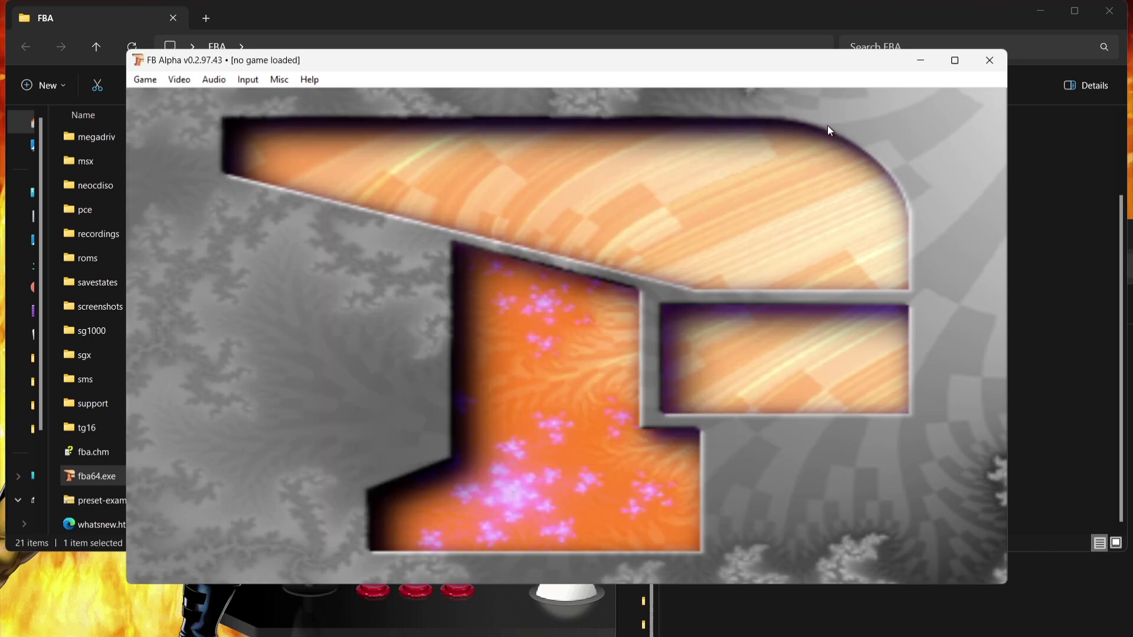
left_click(991, 61)
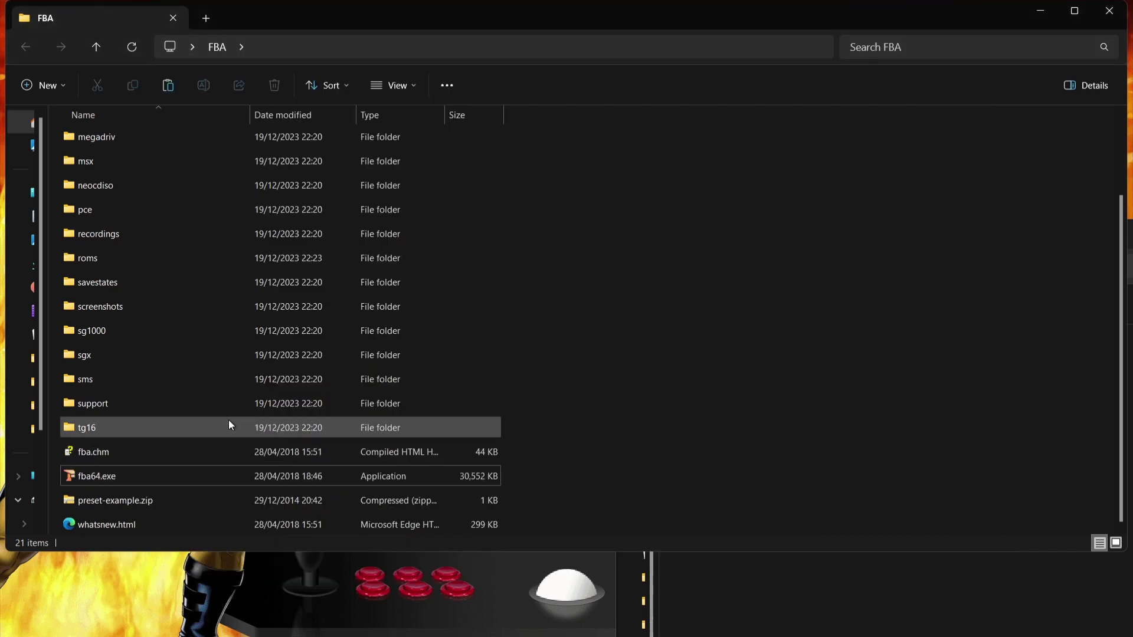
Step: Open FBA\support\icons as the destination and the icons folder inside FBN1000WIP_icons.7z from the Art folder, dismissing the WinRAR license reminder
double_click(201, 409)
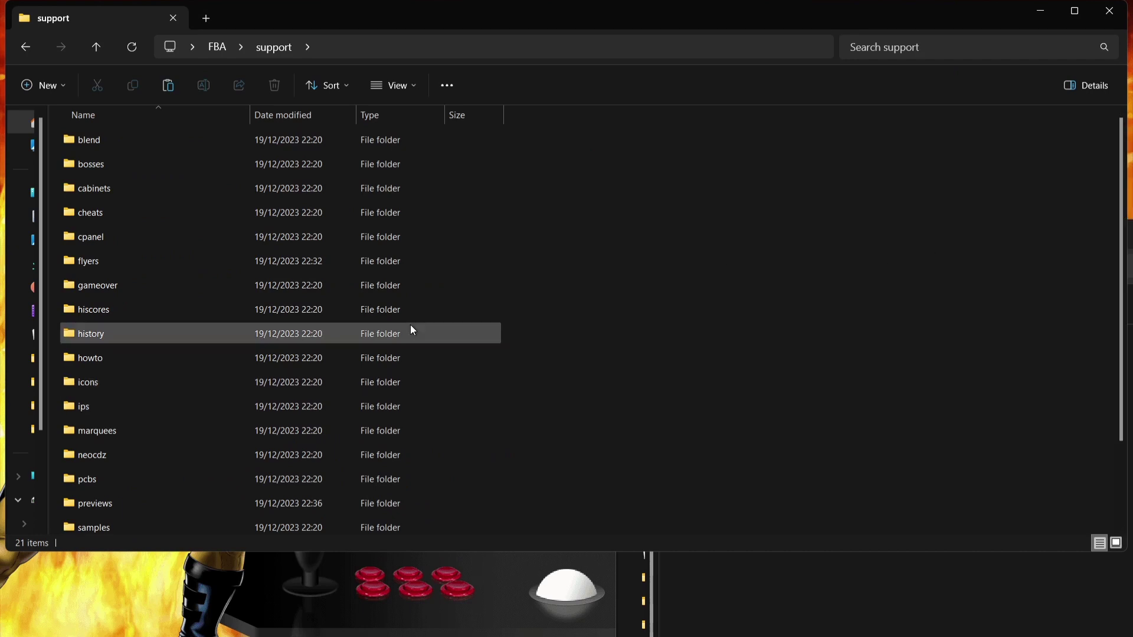
double_click(229, 379)
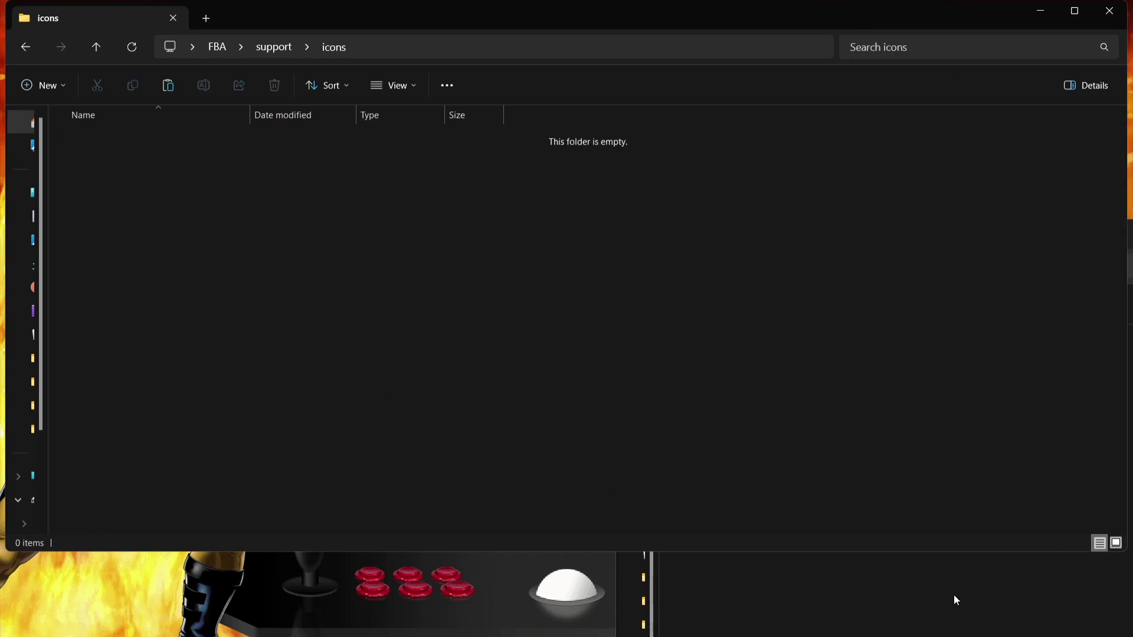
left_click(953, 596)
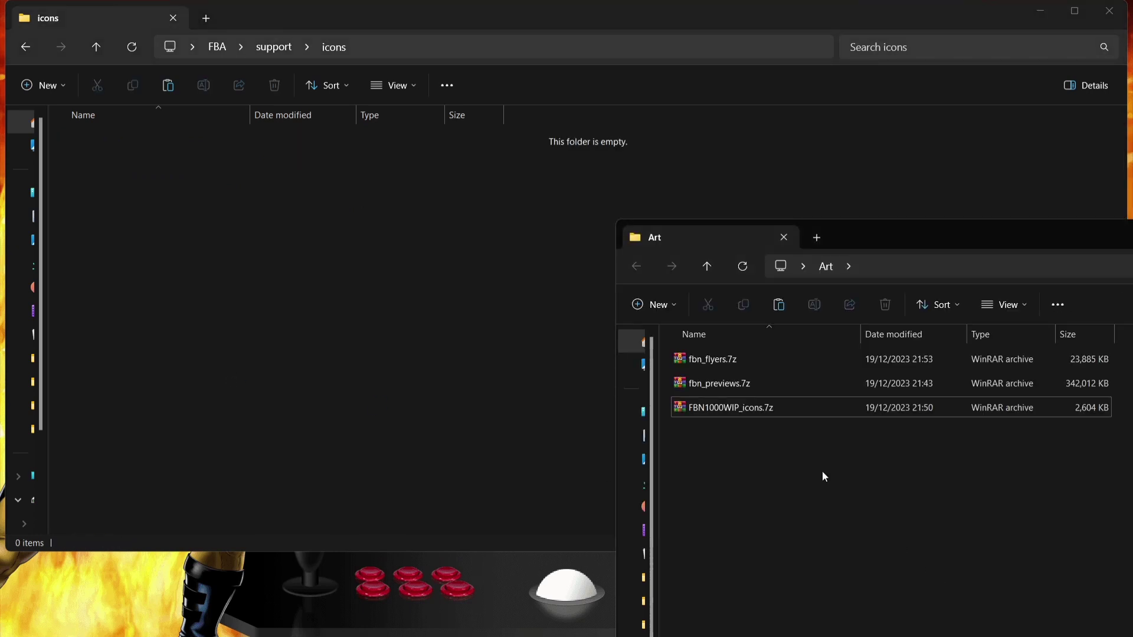
left_click(772, 411)
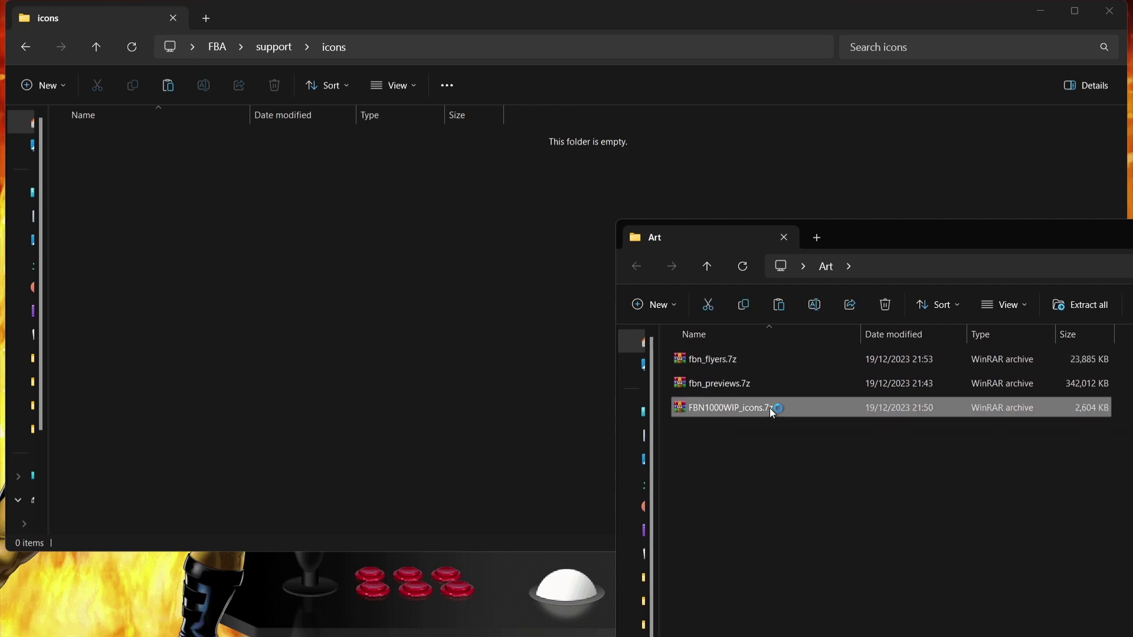
double_click(770, 409)
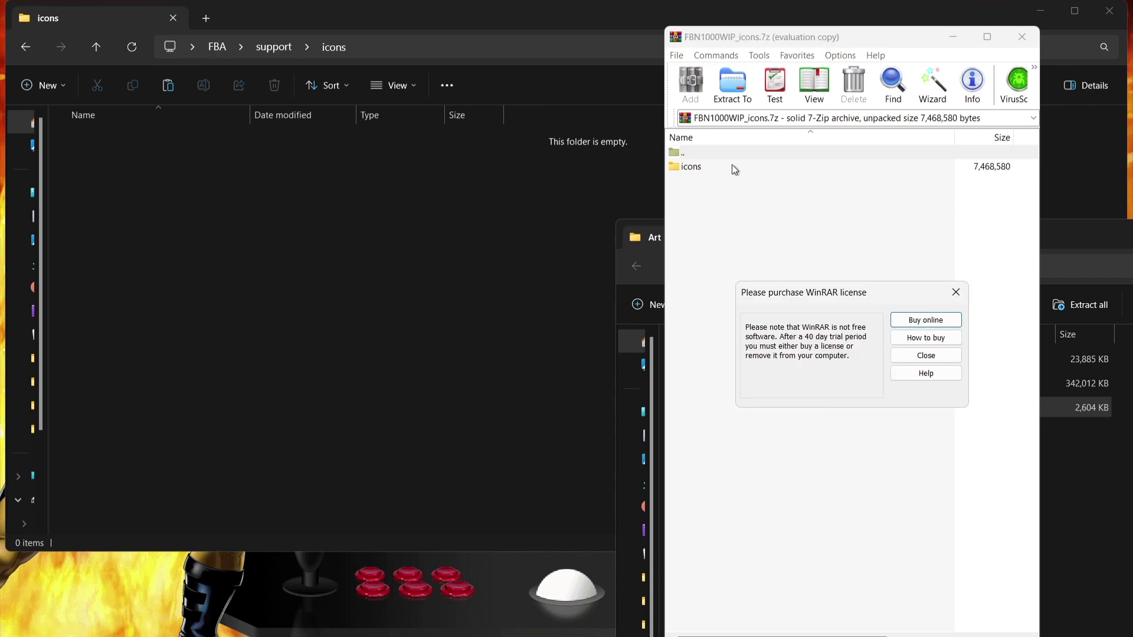
left_click(925, 355)
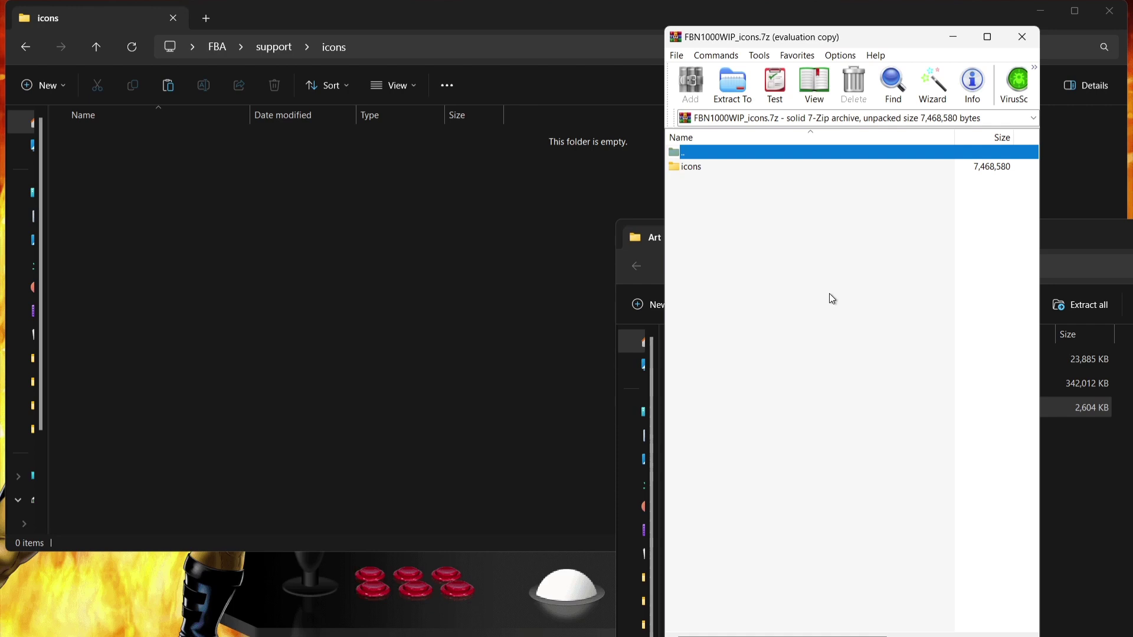
double_click(725, 167)
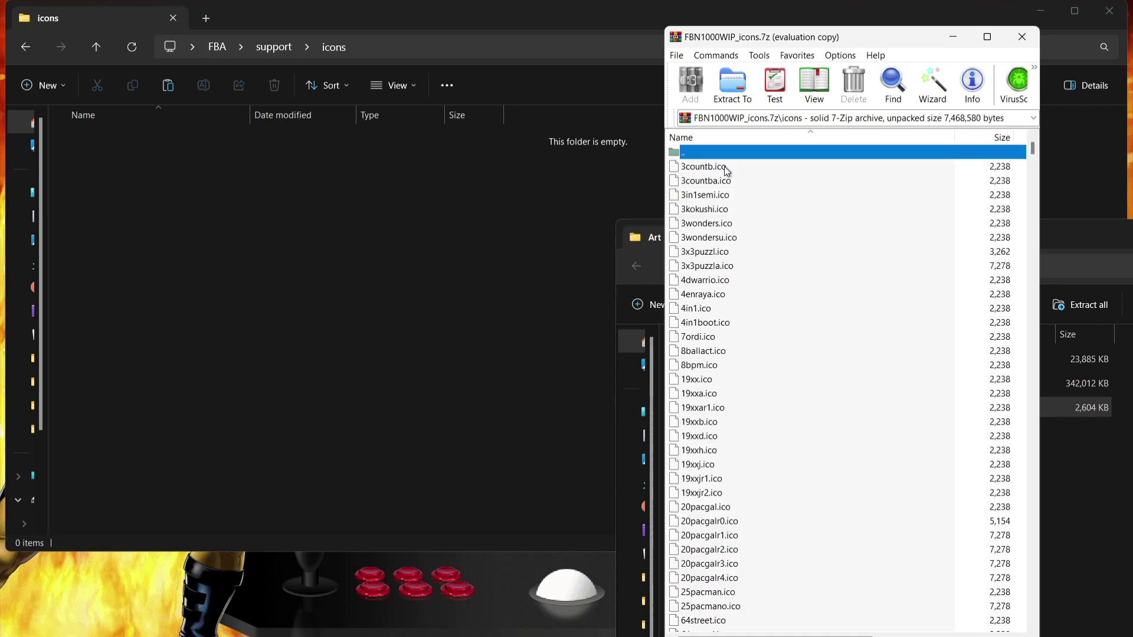
Step: Select all ICO files in the archive, excluding the parent folder entry, and extract them into FBA\support\icons
left_click(761, 223)
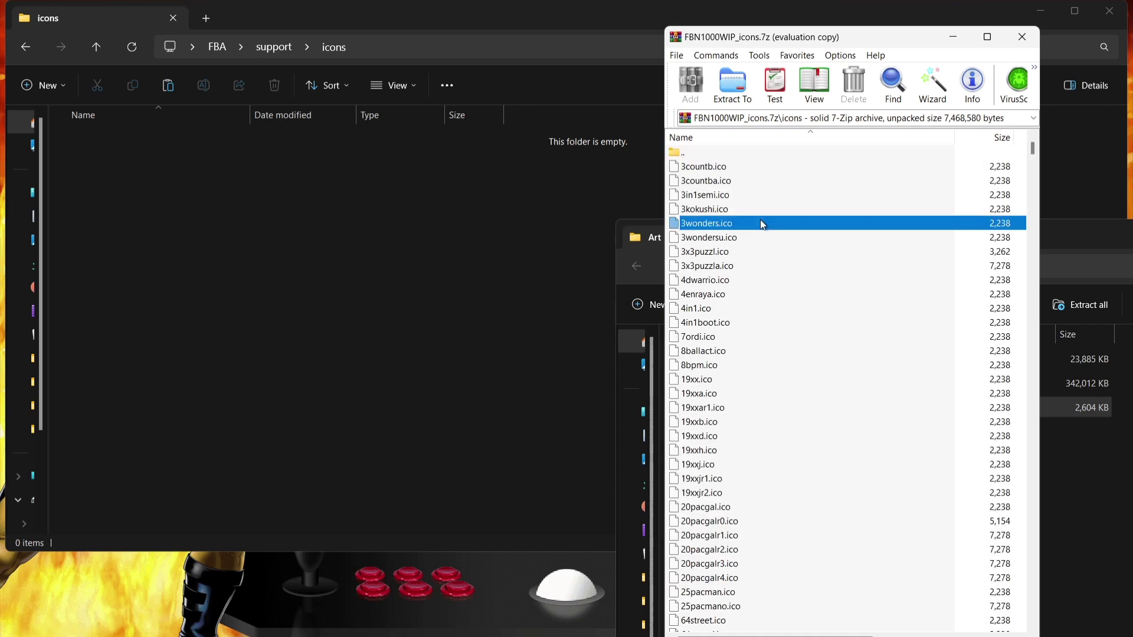
key("ctrl+a")
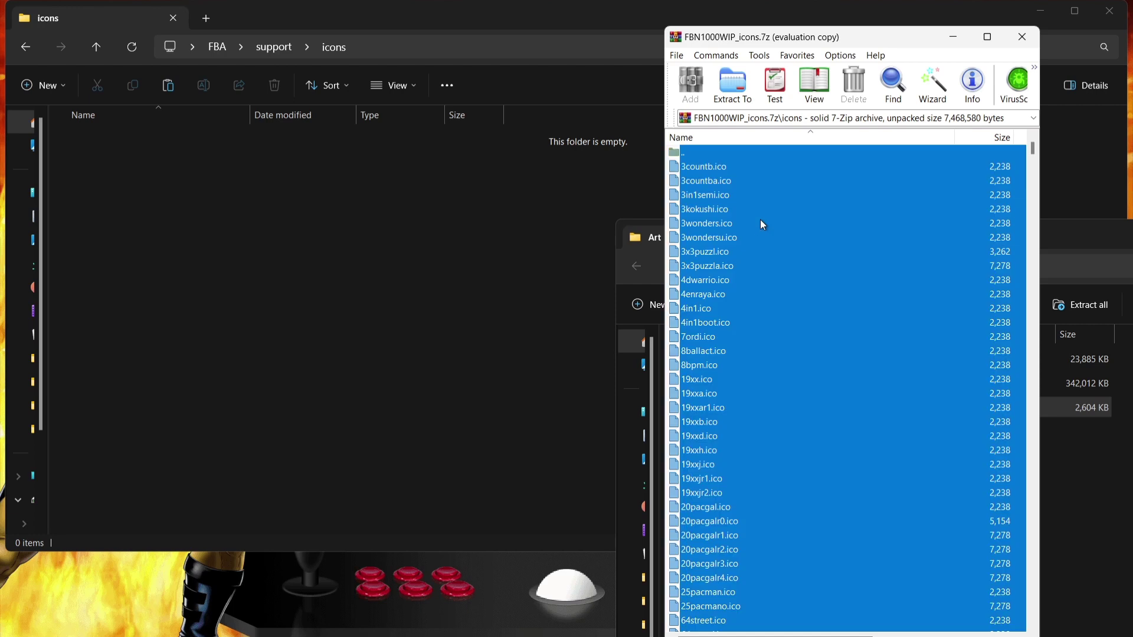
left_click(706, 155, "ctrl")
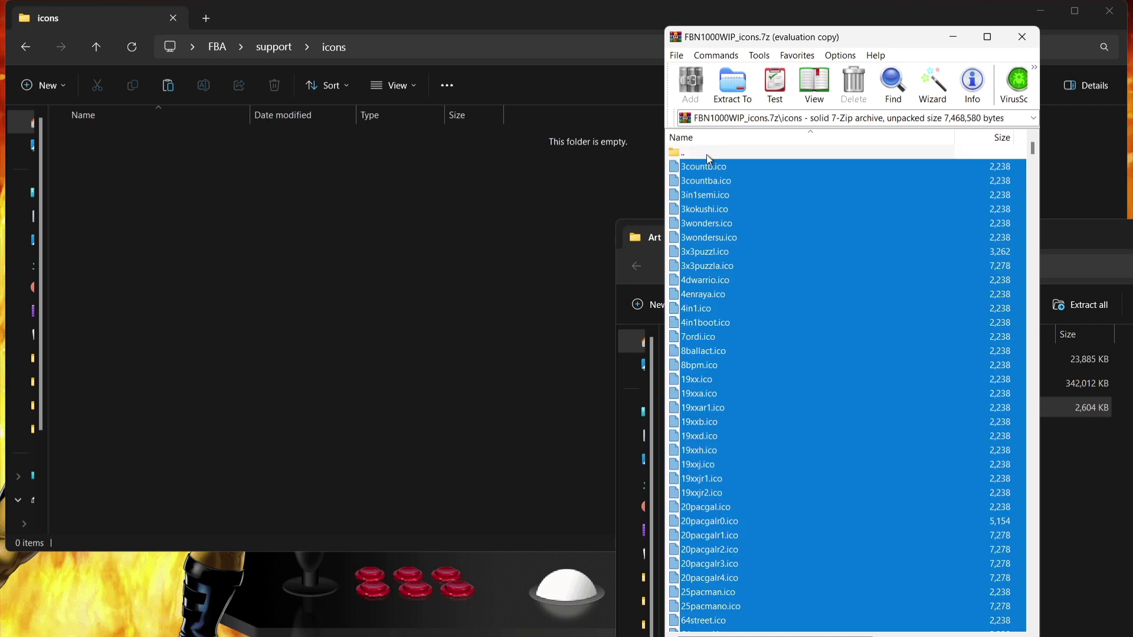
left_click_drag(462, 236, 391, 242)
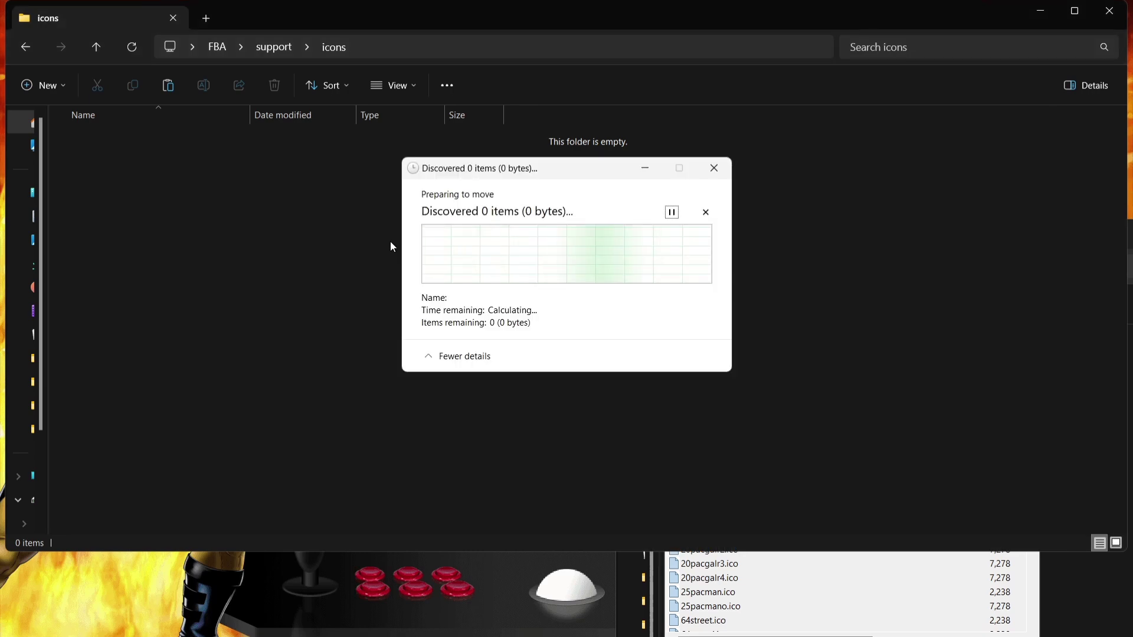
Step: Return to the FBA folder, relaunch fba64.exe and enable the driver icons display
key("alt+Left")
key("alt+Left")
key("Up")
key("Return")
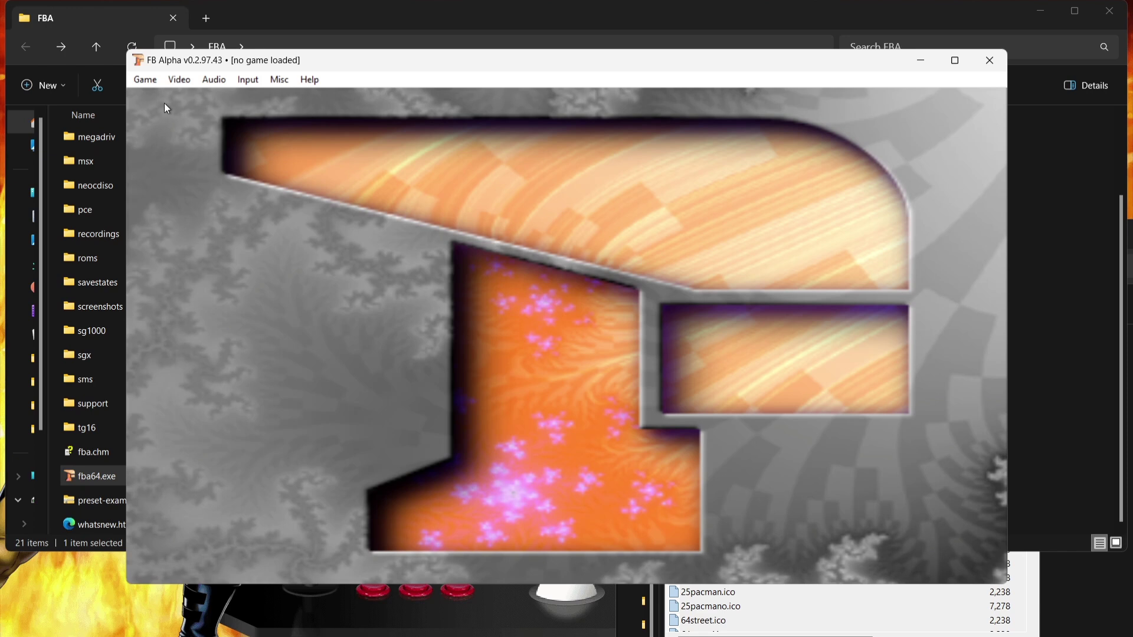
left_click(265, 81)
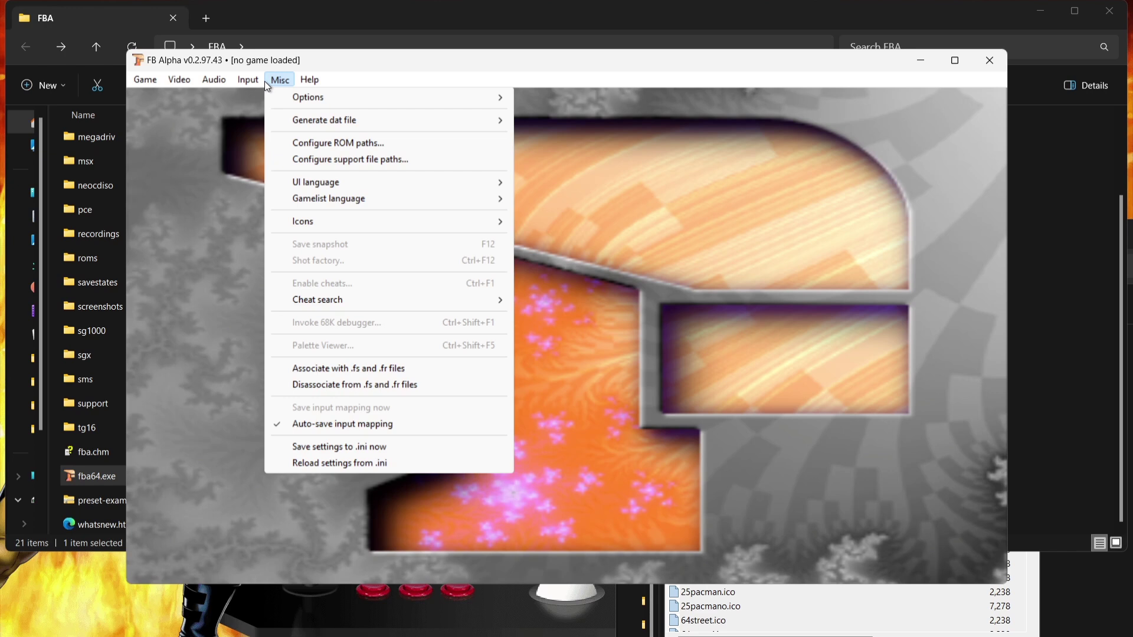
mouse_move(358, 221)
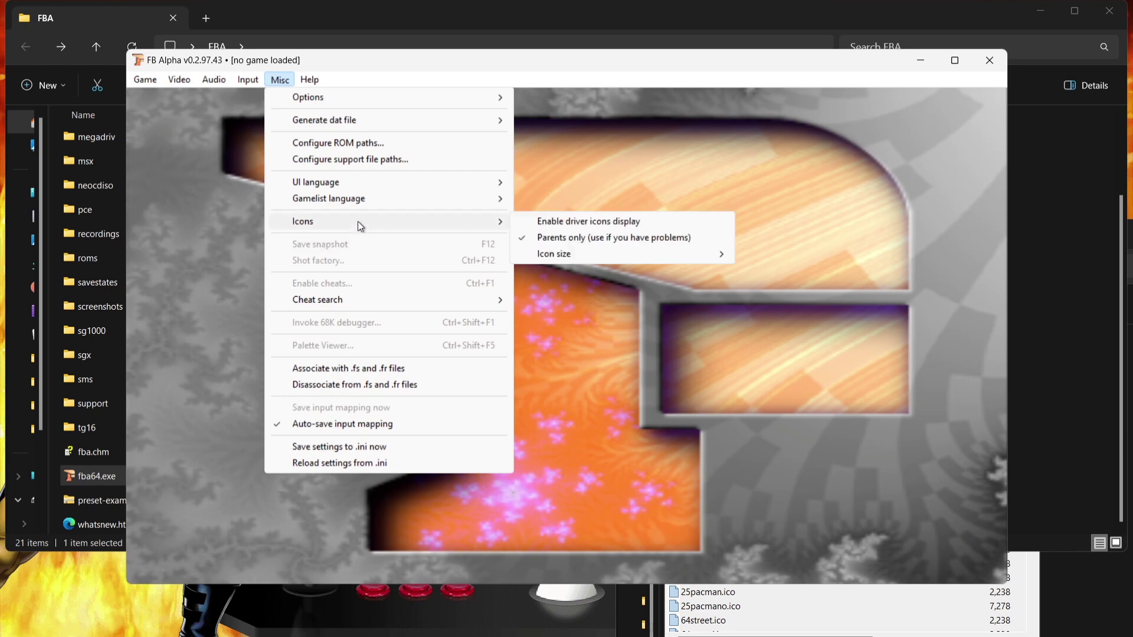
left_click(575, 230)
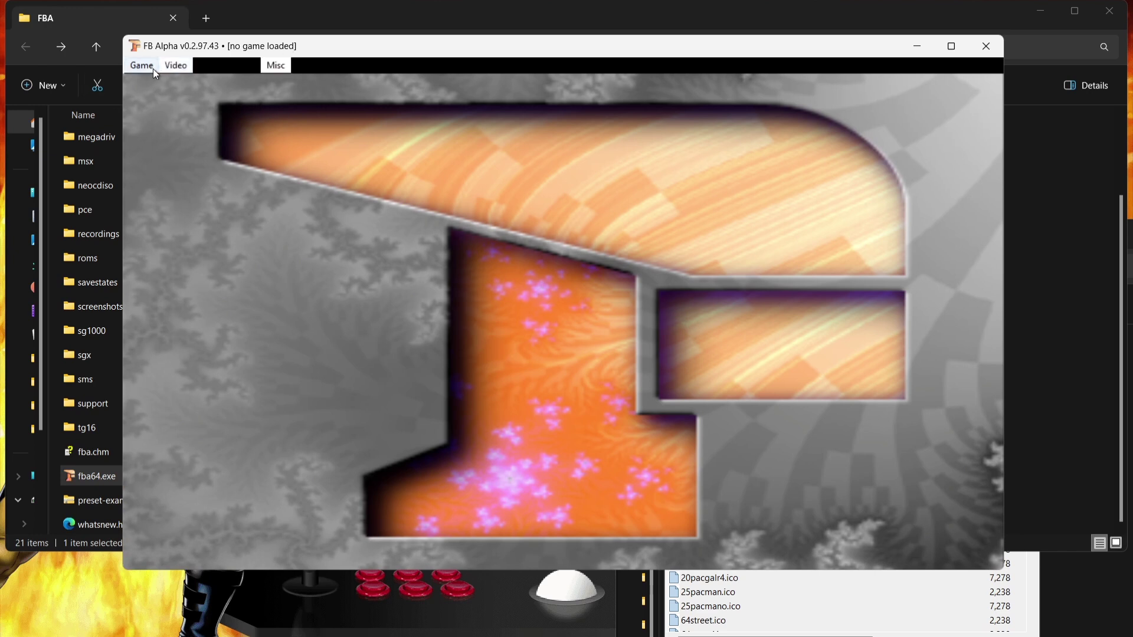
Step: Check the icons and previews of several games throughout the game selection list, including Andro Dunos and Soccer Brawl, and close the list
left_click(144, 69)
left_click(145, 84)
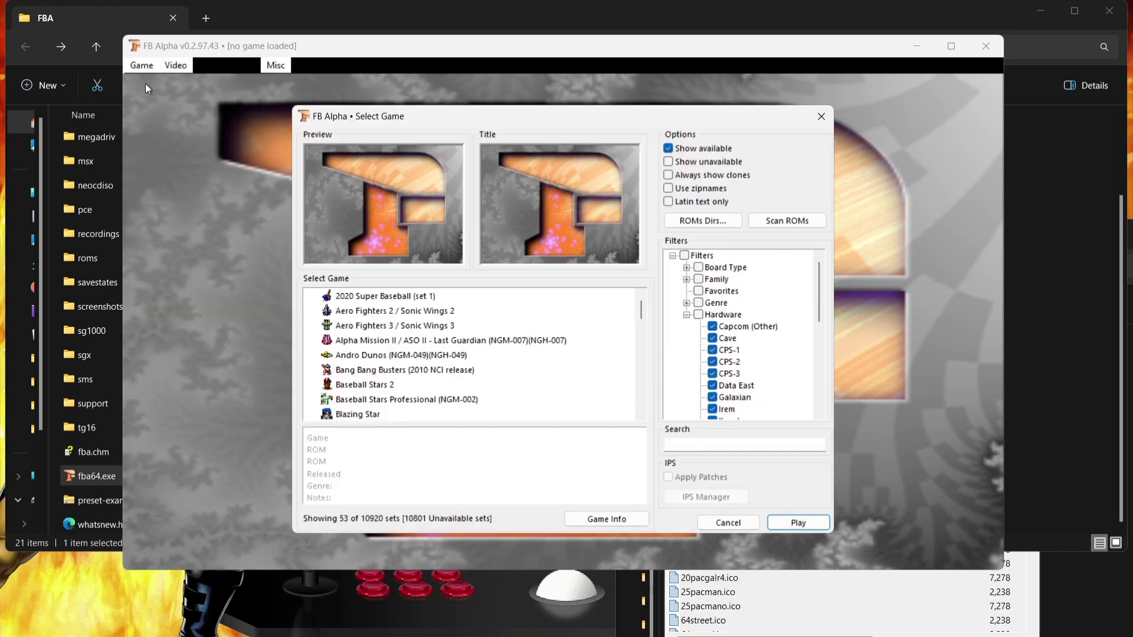
left_click(362, 312)
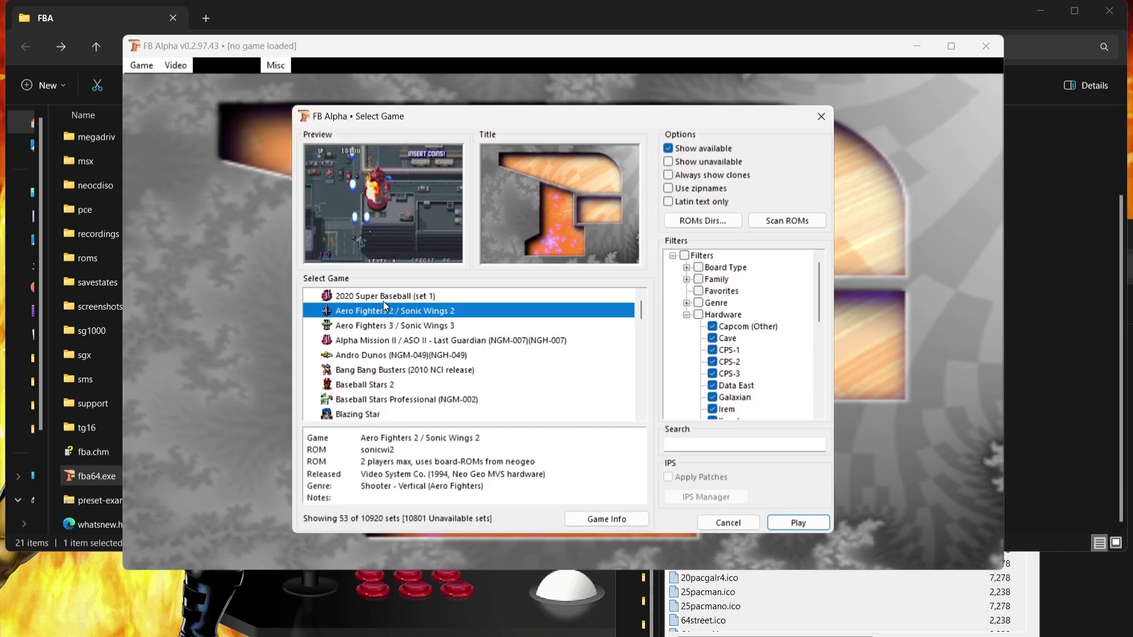
left_click(389, 297)
left_click(397, 354)
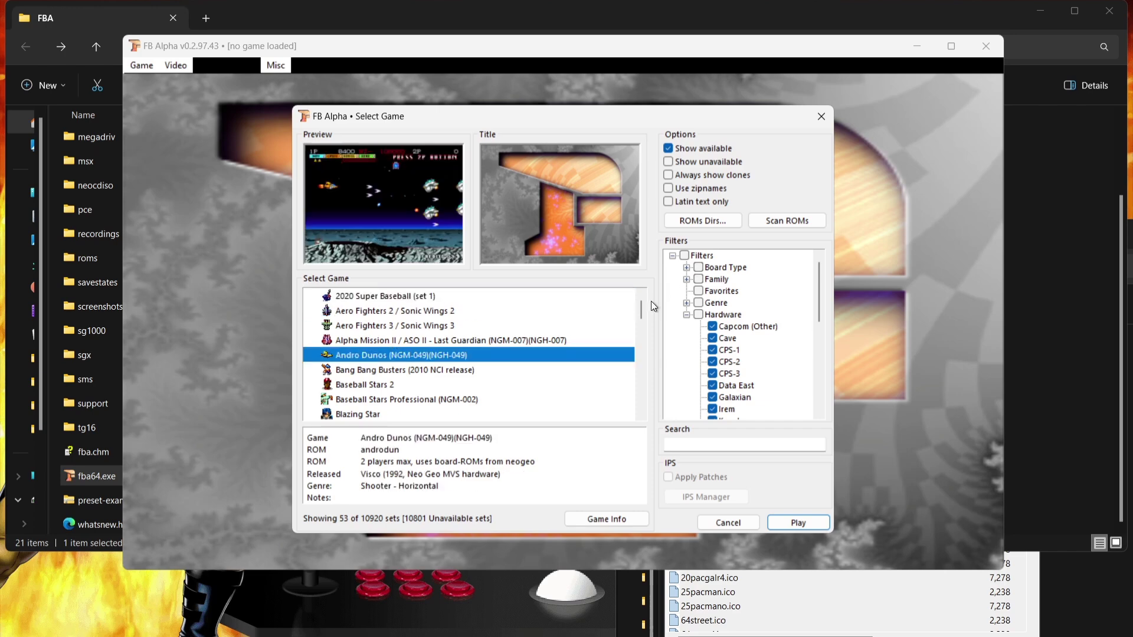
left_click_drag(642, 311, 643, 370)
left_click(448, 355)
left_click(450, 414)
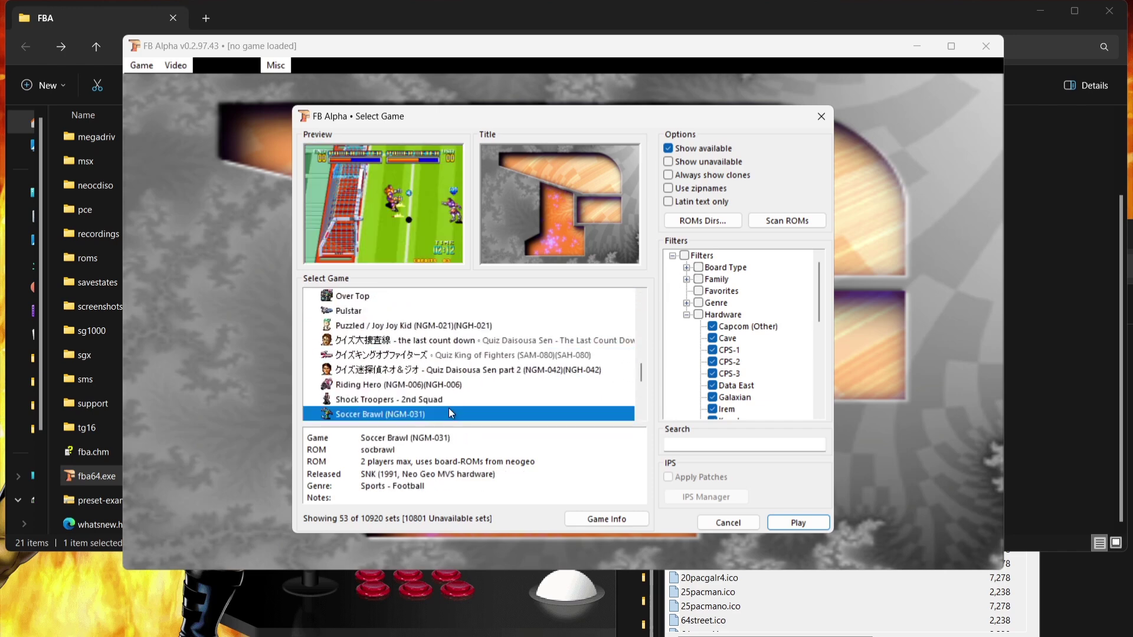
left_click(481, 380)
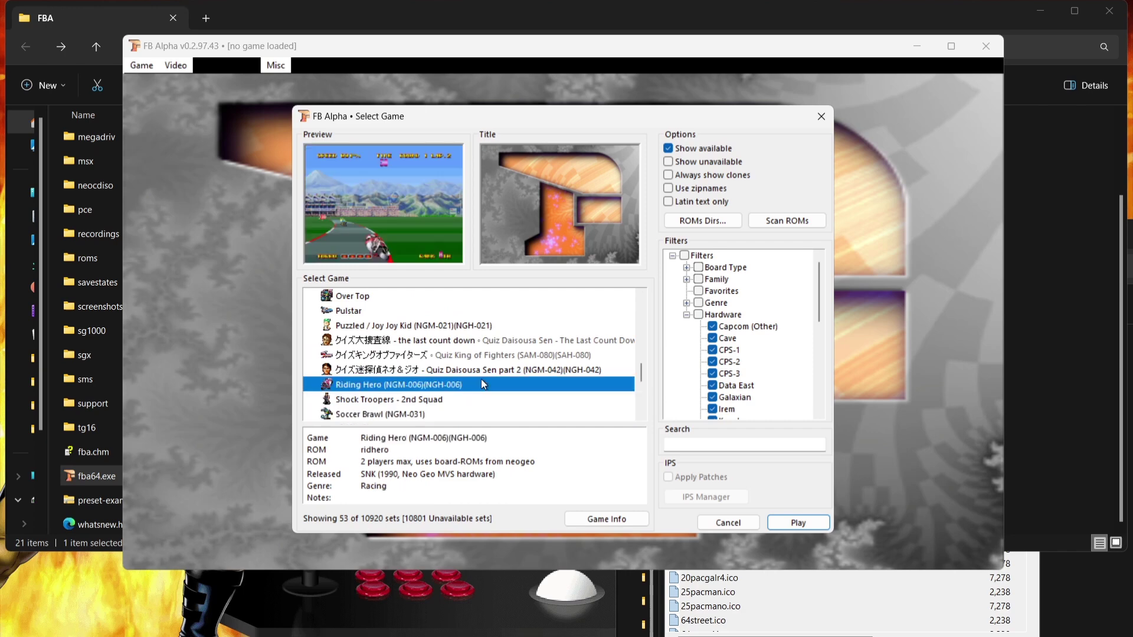
left_click(830, 116)
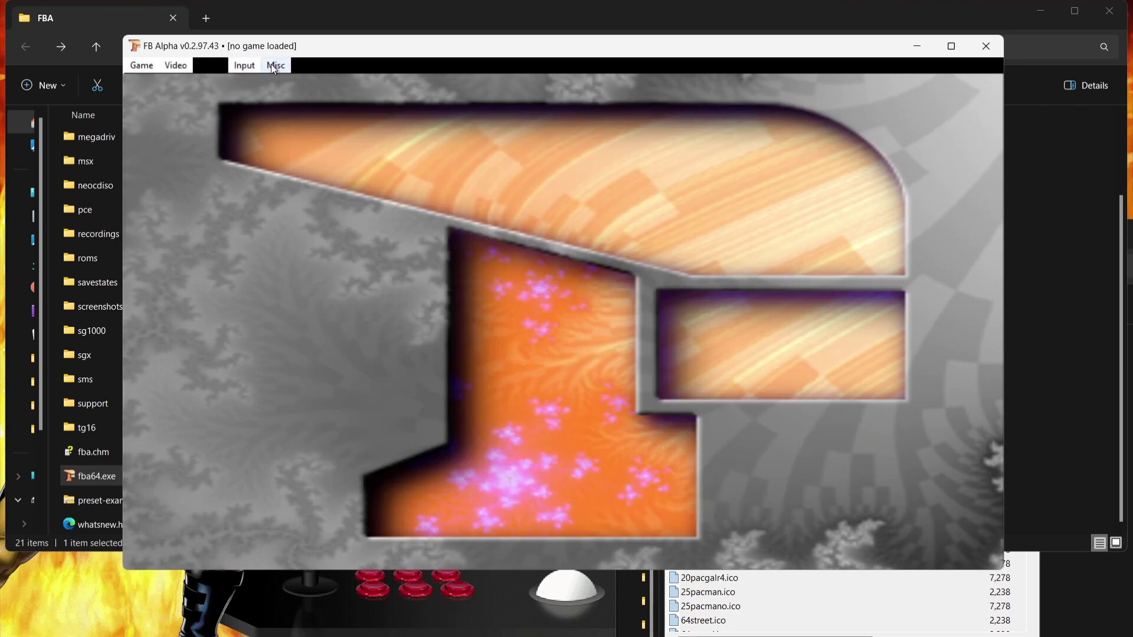
Step: Set the driver icon size to 32 x 32 pixels
left_click(275, 66)
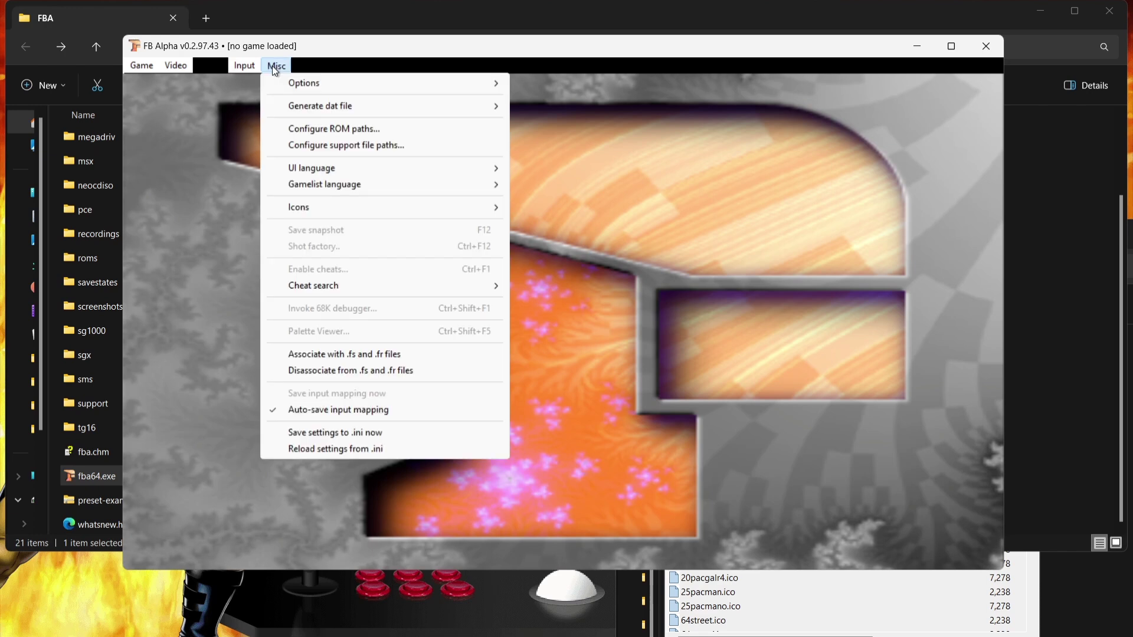
mouse_move(308, 206)
mouse_move(583, 242)
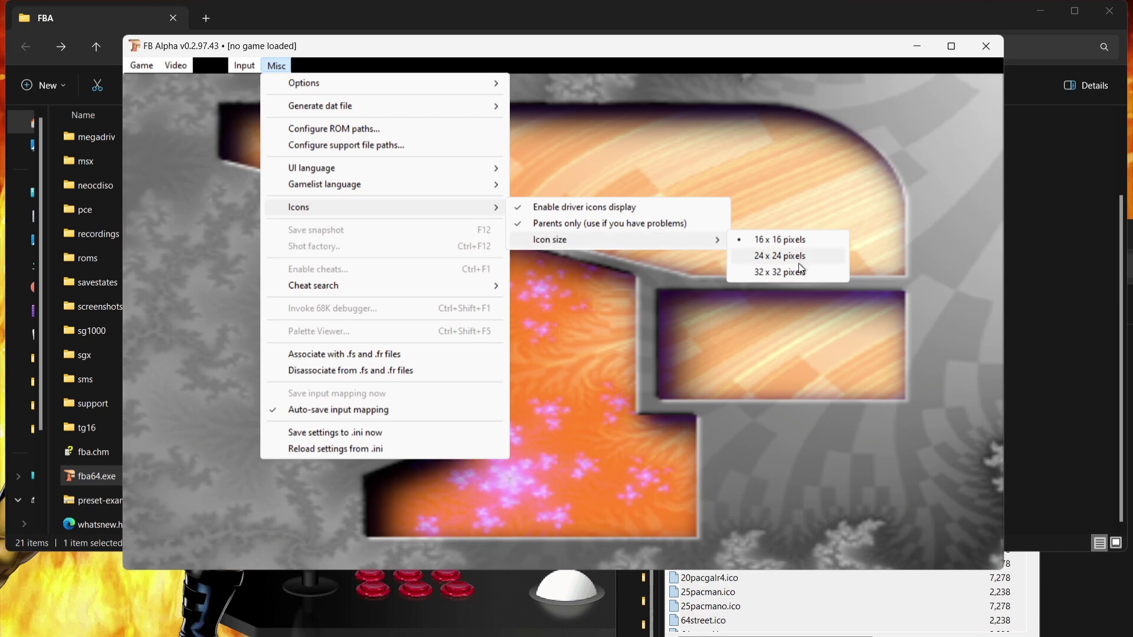
left_click(821, 272)
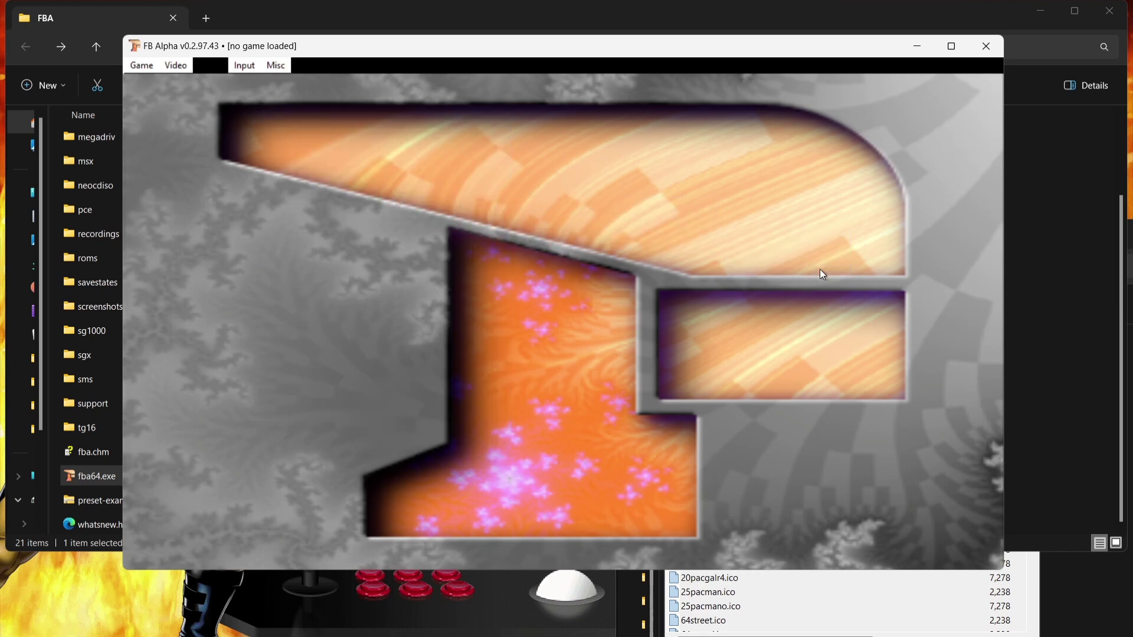
Step: Check the enlarged icons of several games in the game selection list, including Aero Fighters 3 and Andro Dunos, and close the emulator
left_click(141, 65)
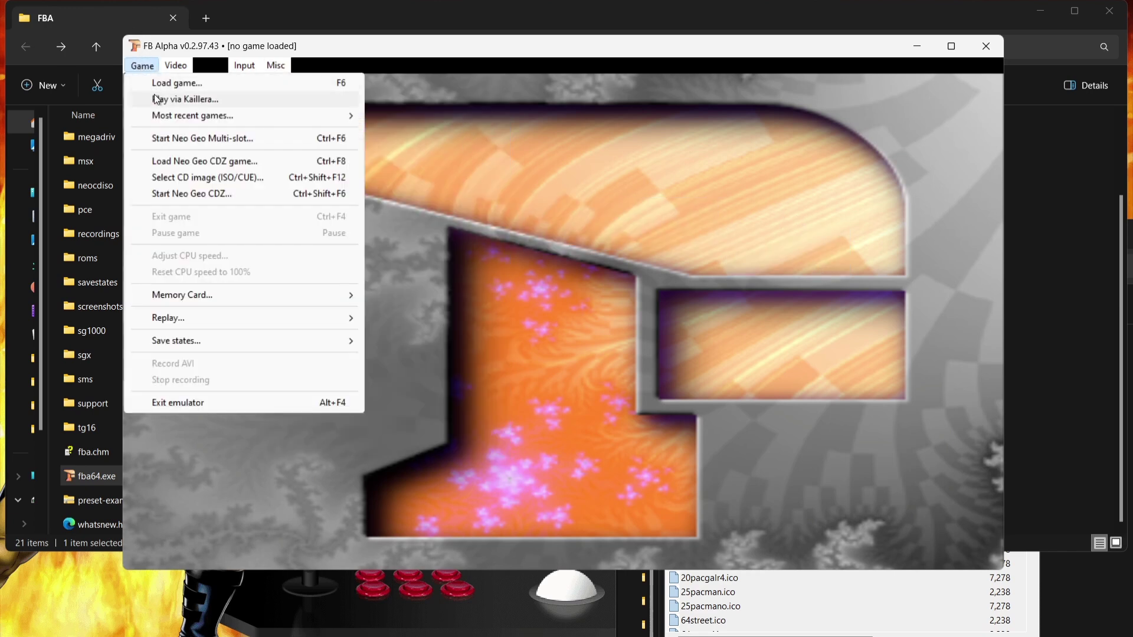
left_click(160, 86)
left_click(426, 359)
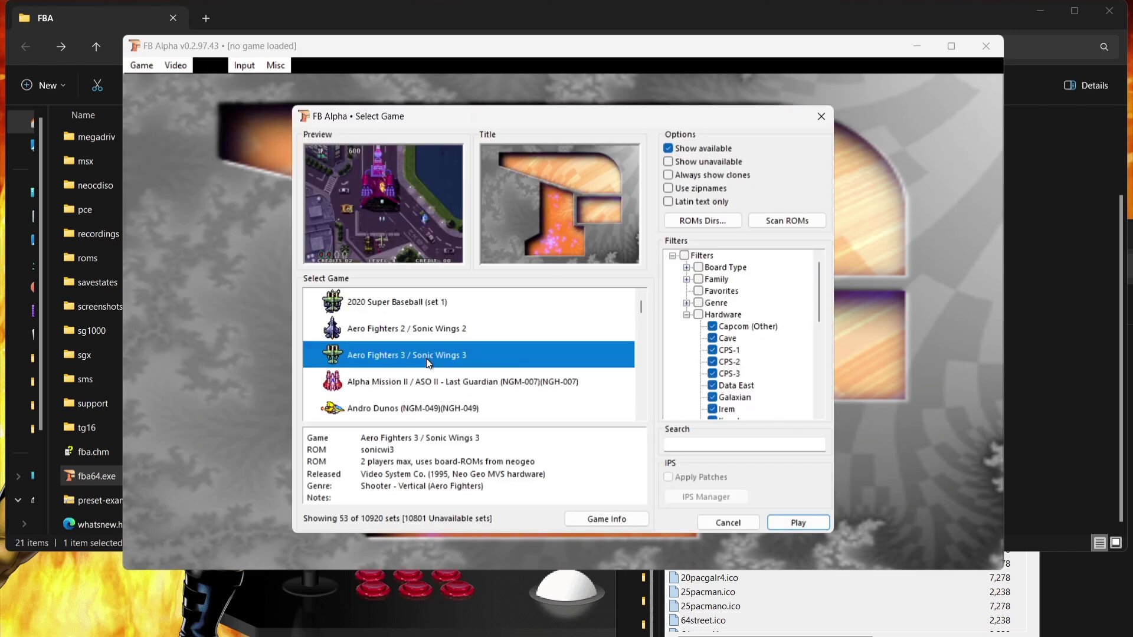
left_click(466, 381)
left_click(469, 409)
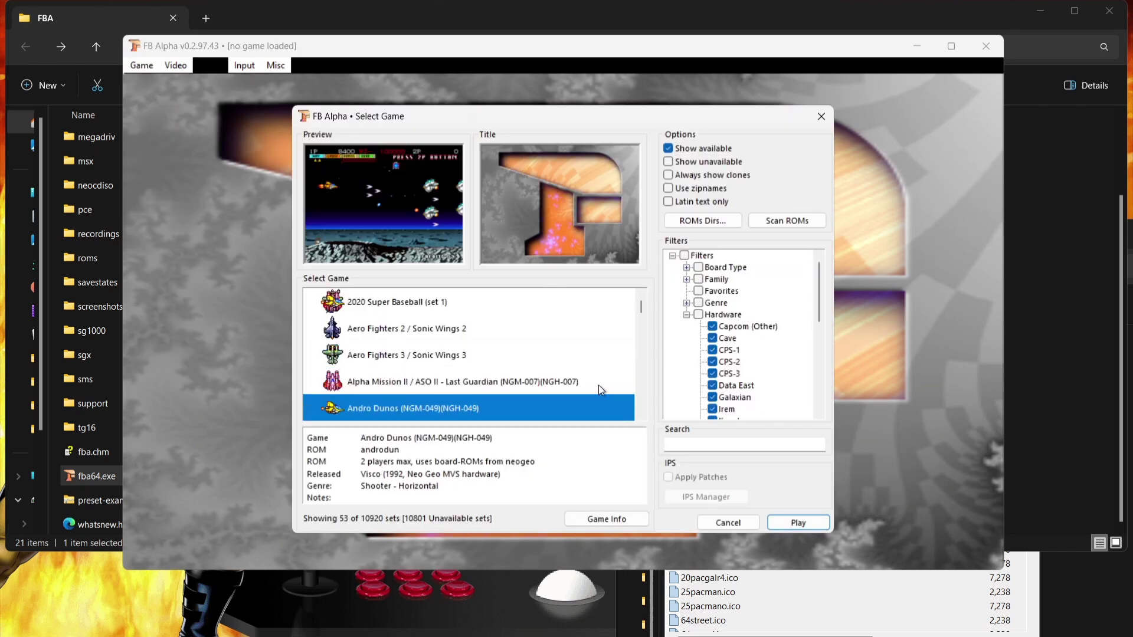
left_click(529, 360)
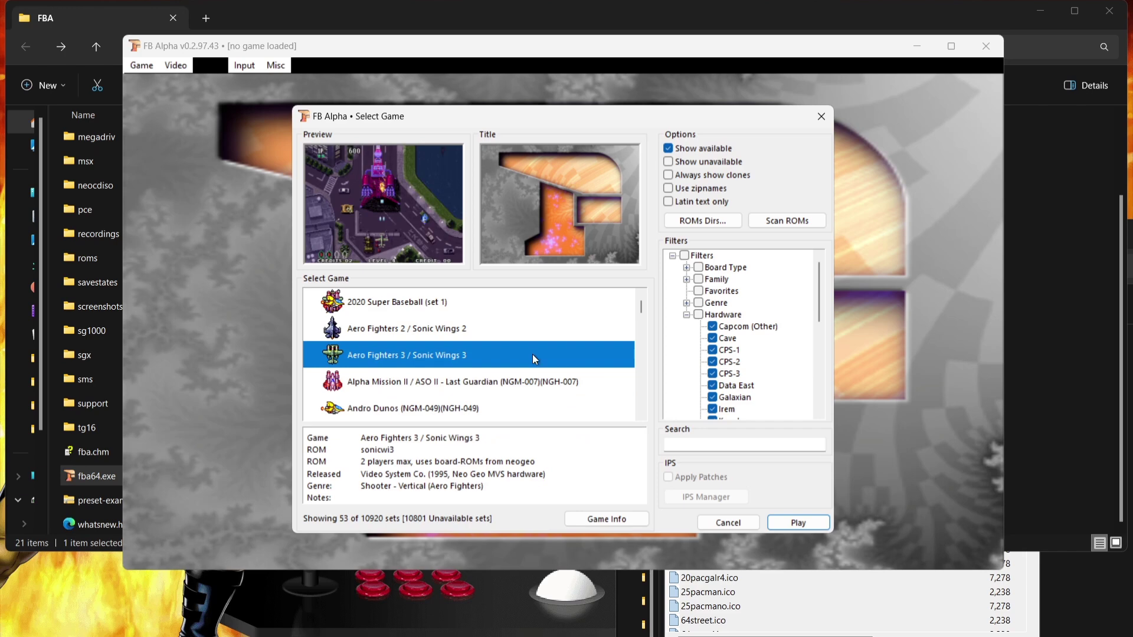
left_click(395, 314)
left_click(724, 520)
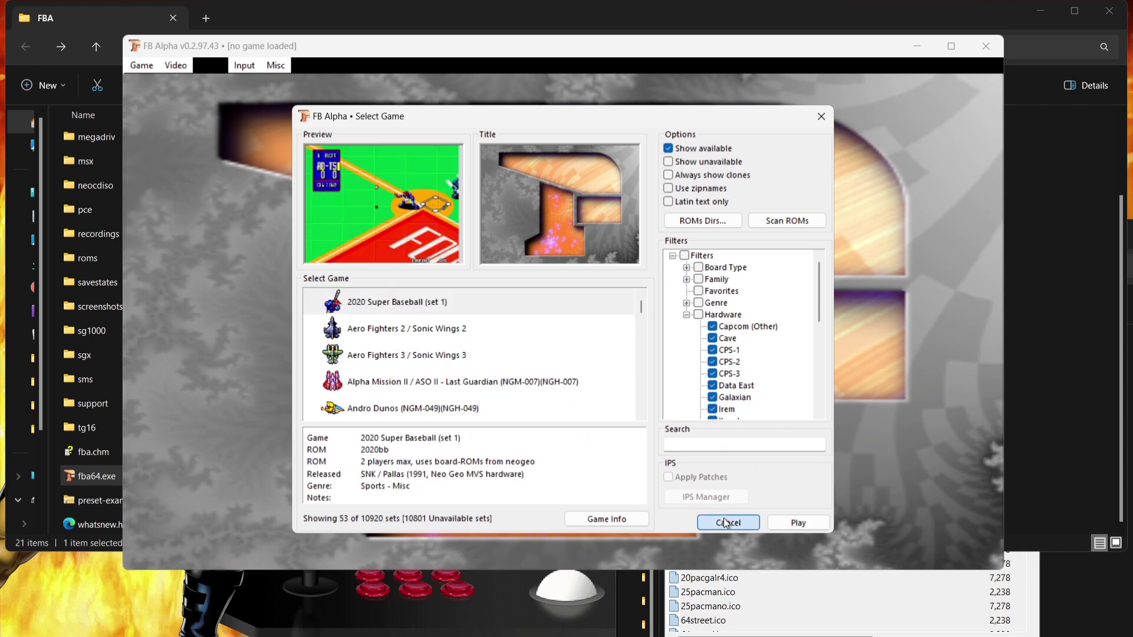
left_click(985, 45)
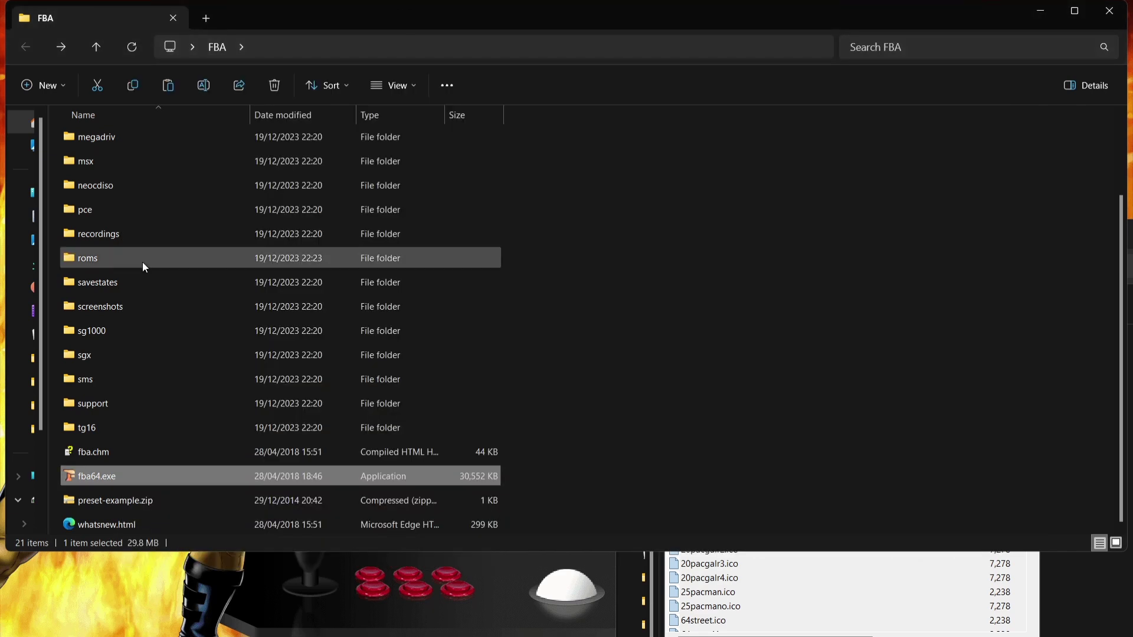
Step: Open the titles folder inside FBA\support, keeping the fbn_titles.7z archive on the desktop accessible
left_click(47, 191)
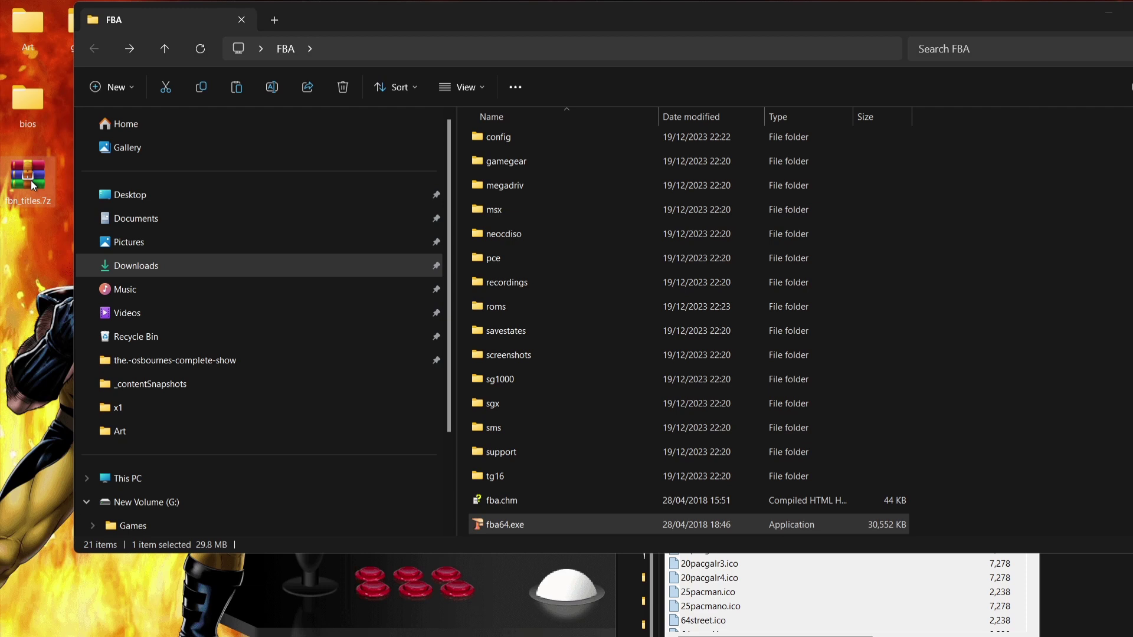
double_click(529, 451)
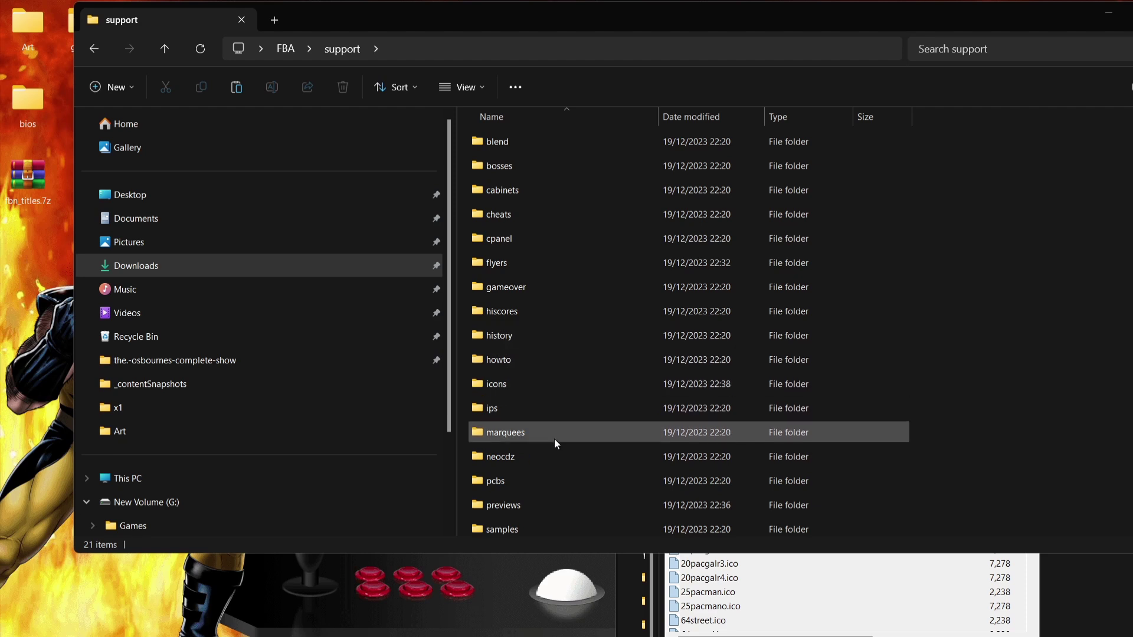
left_click(567, 524)
key("Down")
key("Down")
key("Down")
key("Down")
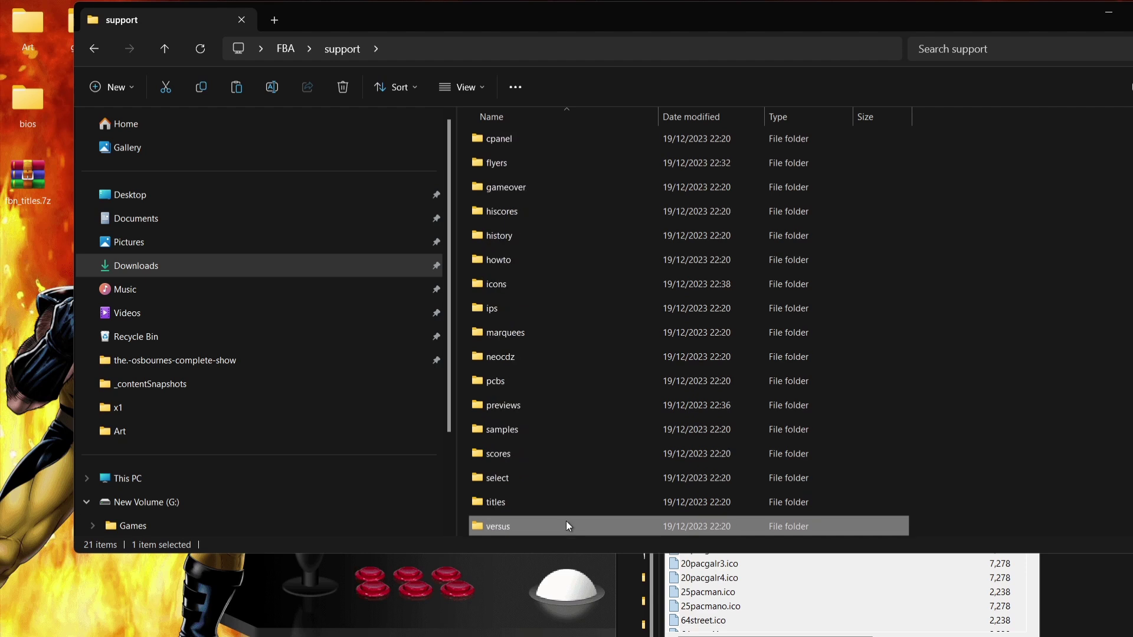
double_click(520, 501)
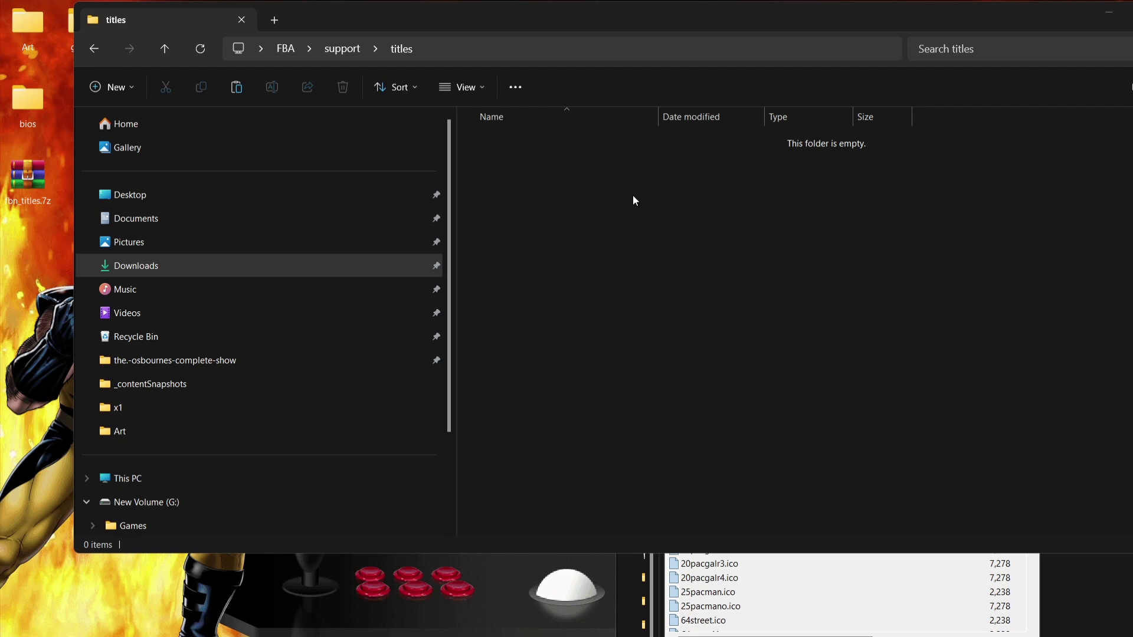
Step: Select all title PNG files in the fbn_titles.7z archive and extract them into FBA\support\titles
key("alt+Tab")
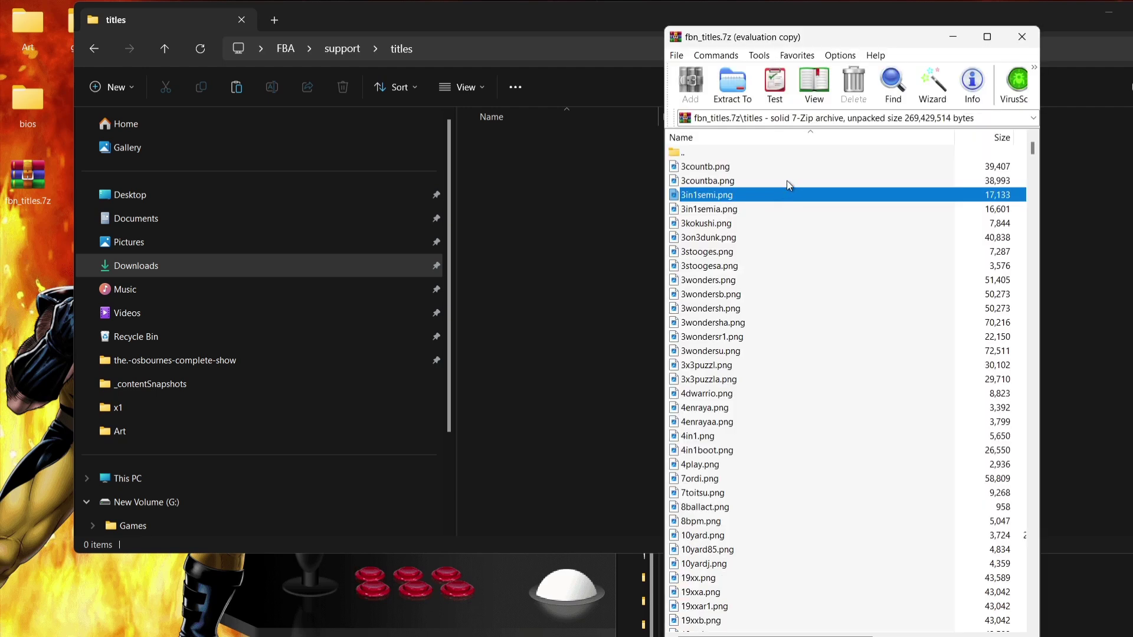
key("ctrl+a")
left_click_drag(718, 152, 515, 179)
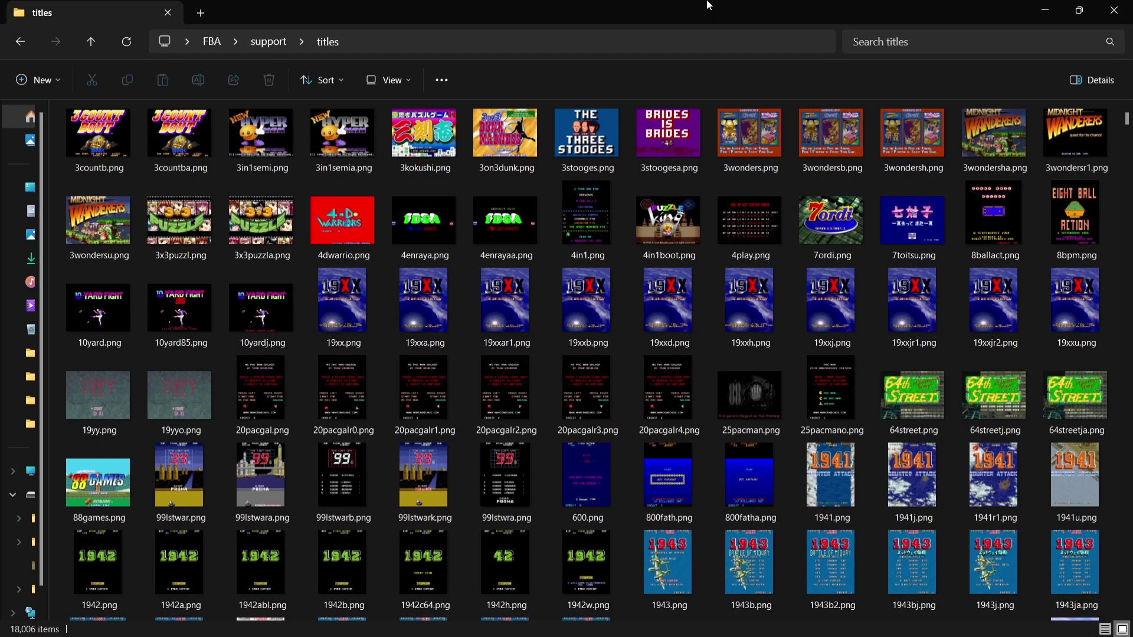
Step: Return to the FBA folder, relaunch fba64.exe and open the game selection list
left_click(18, 43)
left_click(17, 42)
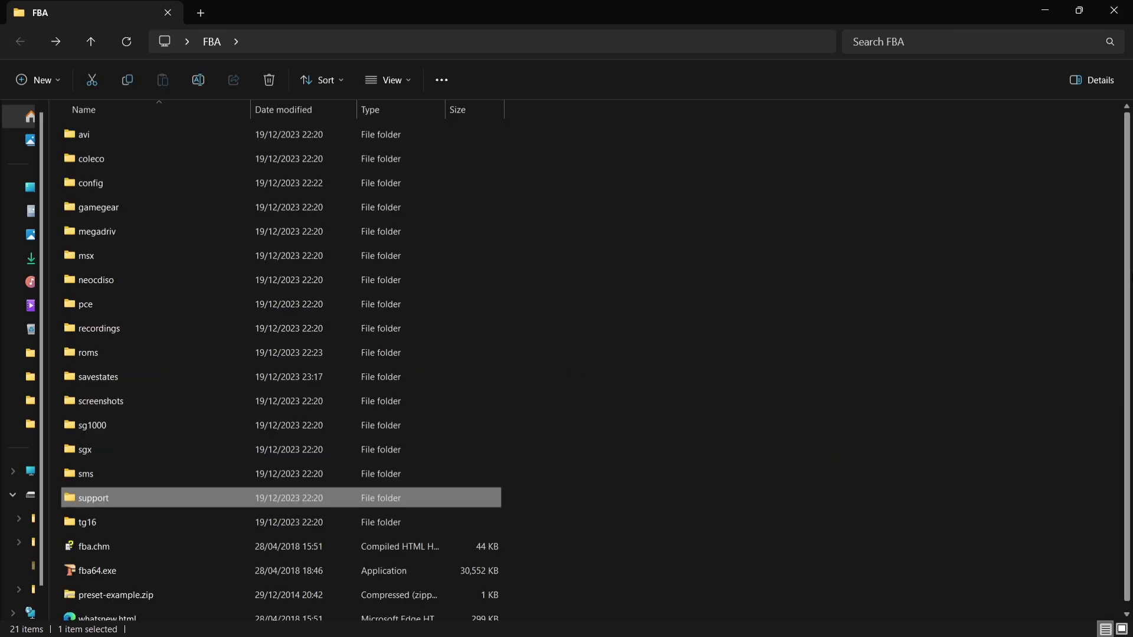
double_click(240, 556)
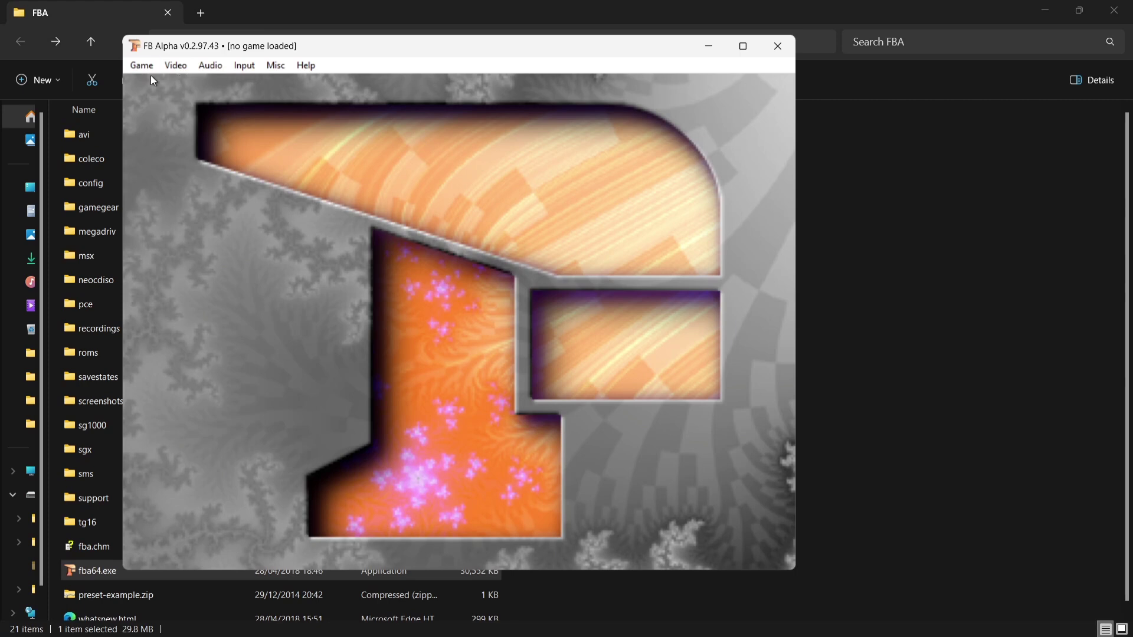
left_click(140, 67)
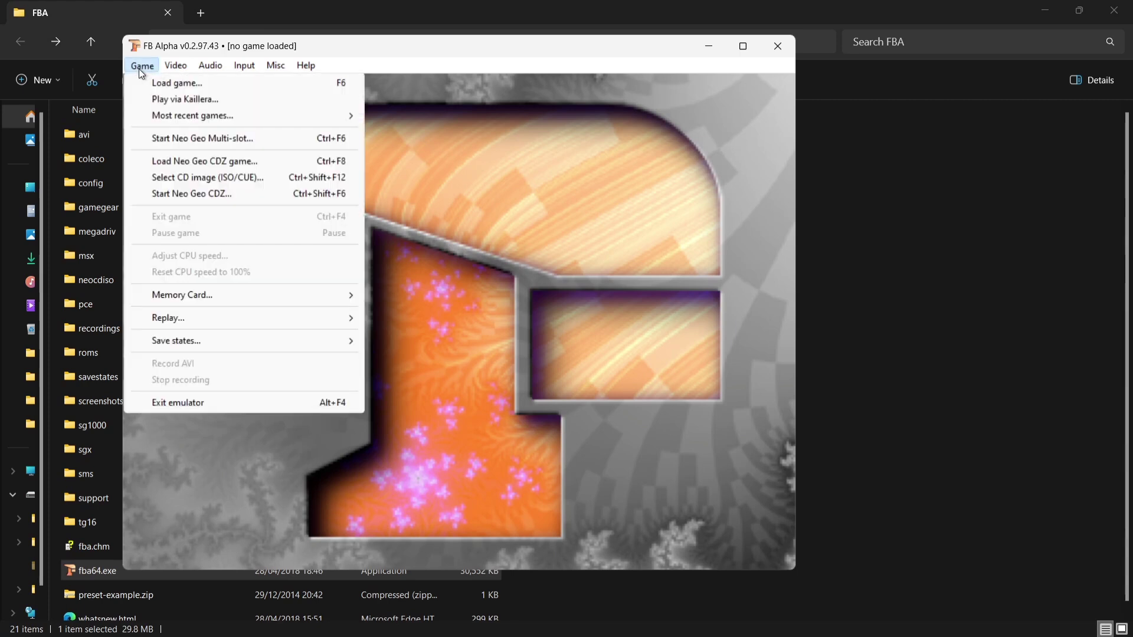
left_click(146, 83)
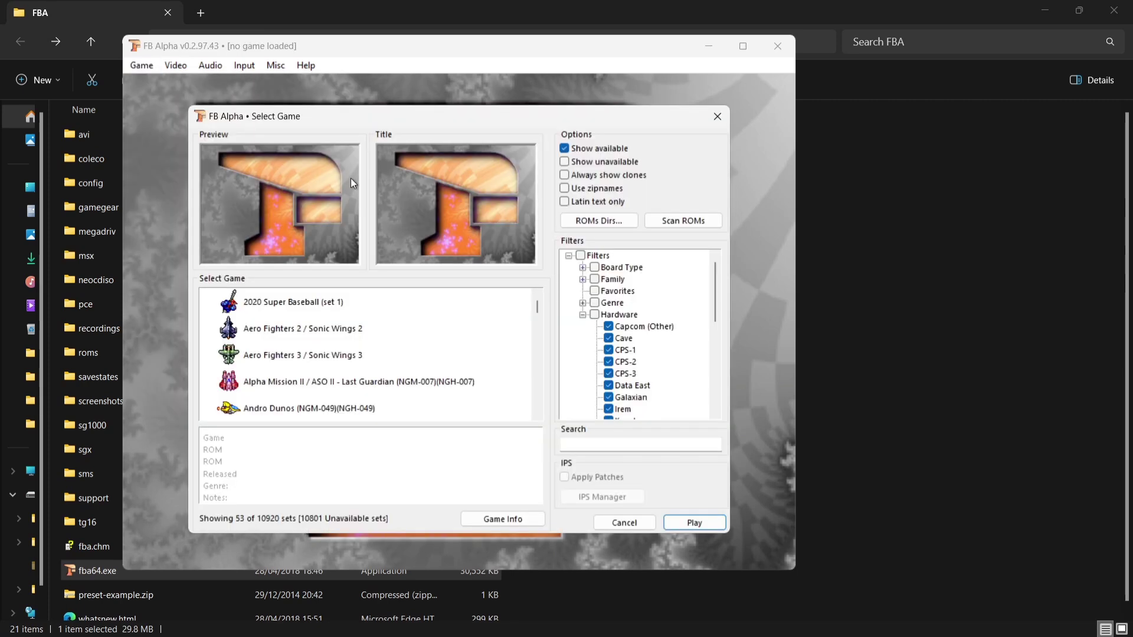
Step: Check the title and preview images of games from Aero Fighters 2 through Magical Drop II in the game list
left_click(332, 326)
left_click(336, 349)
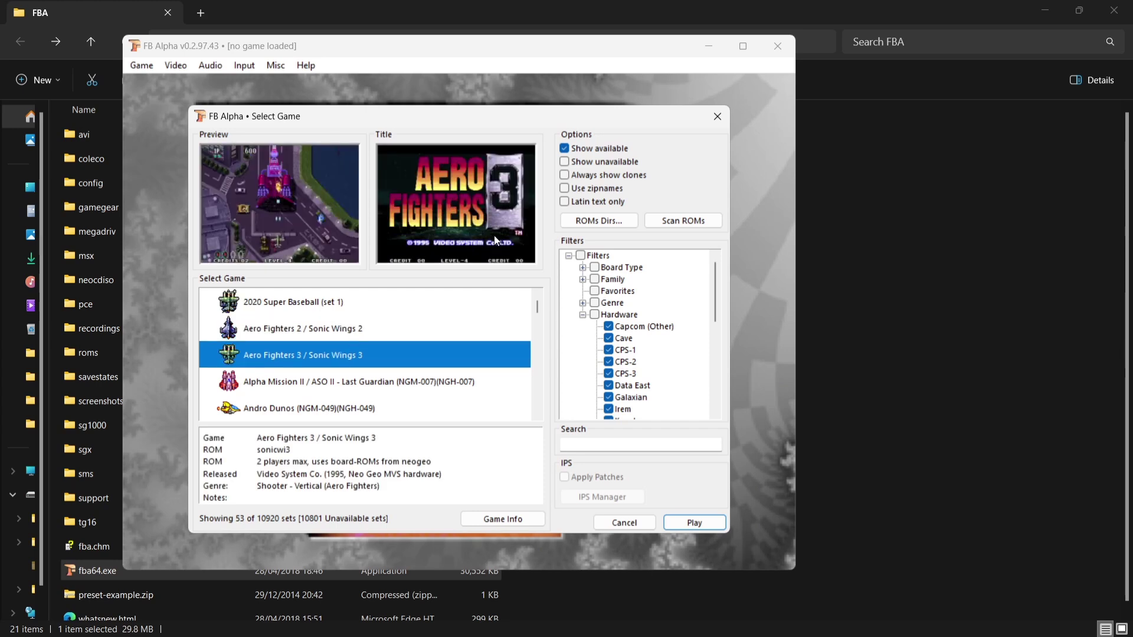
left_click(380, 380)
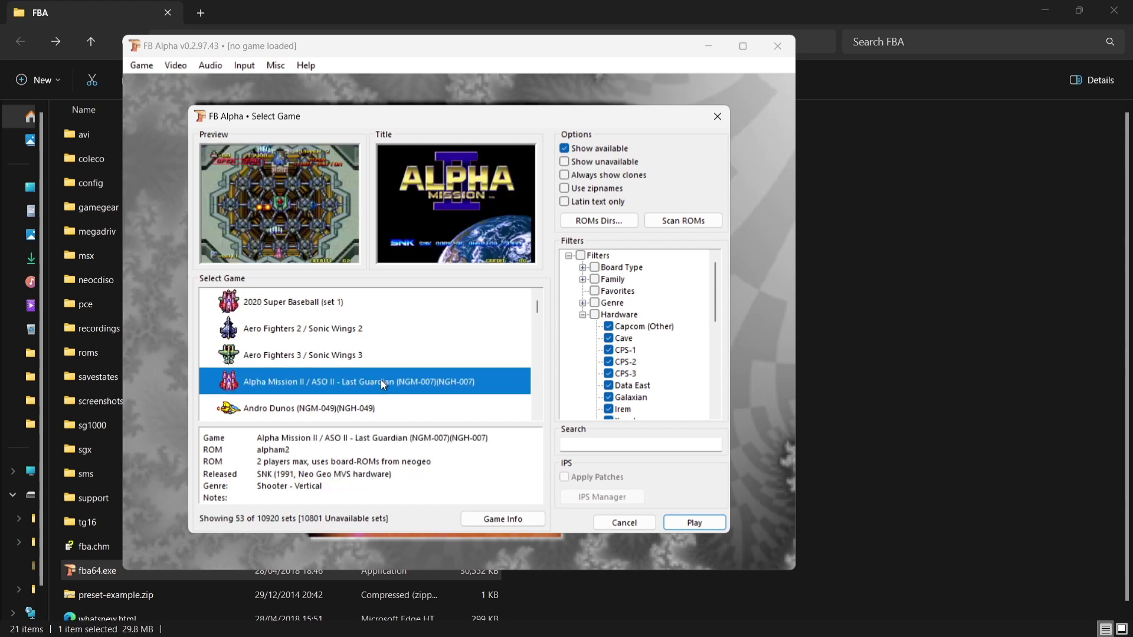
left_click(378, 407)
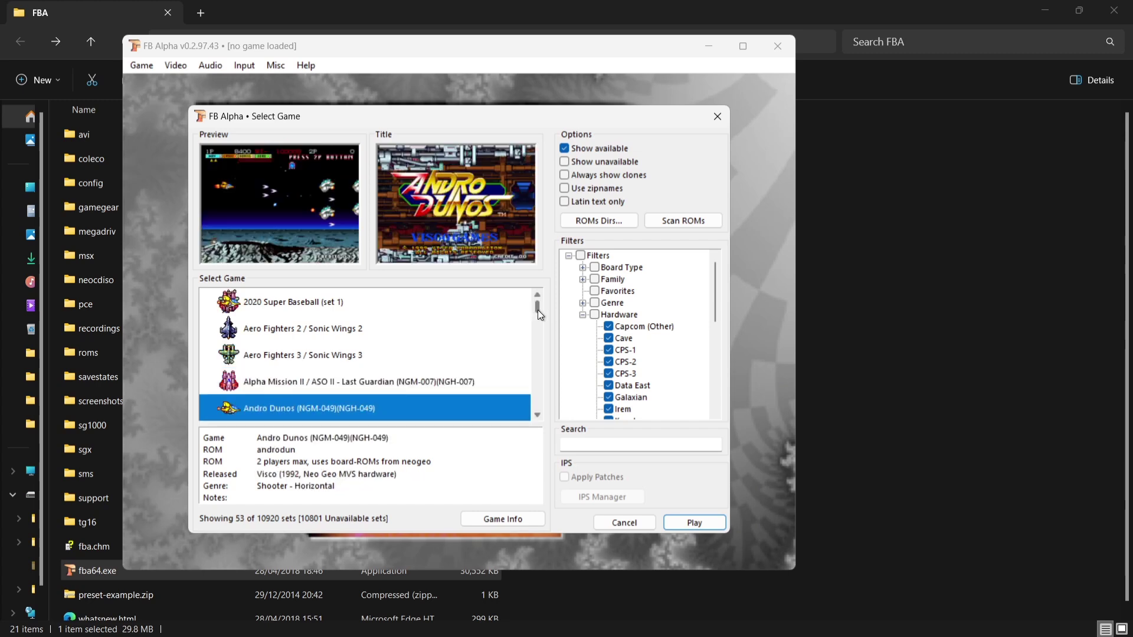
left_click_drag(537, 309, 538, 315)
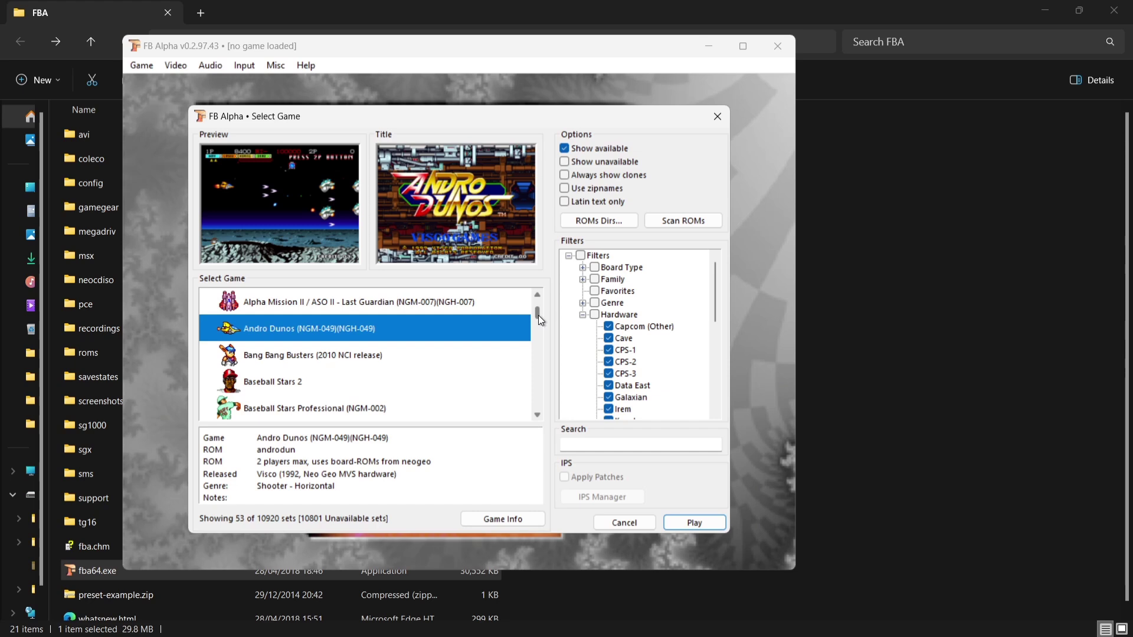
left_click_drag(538, 315, 539, 335)
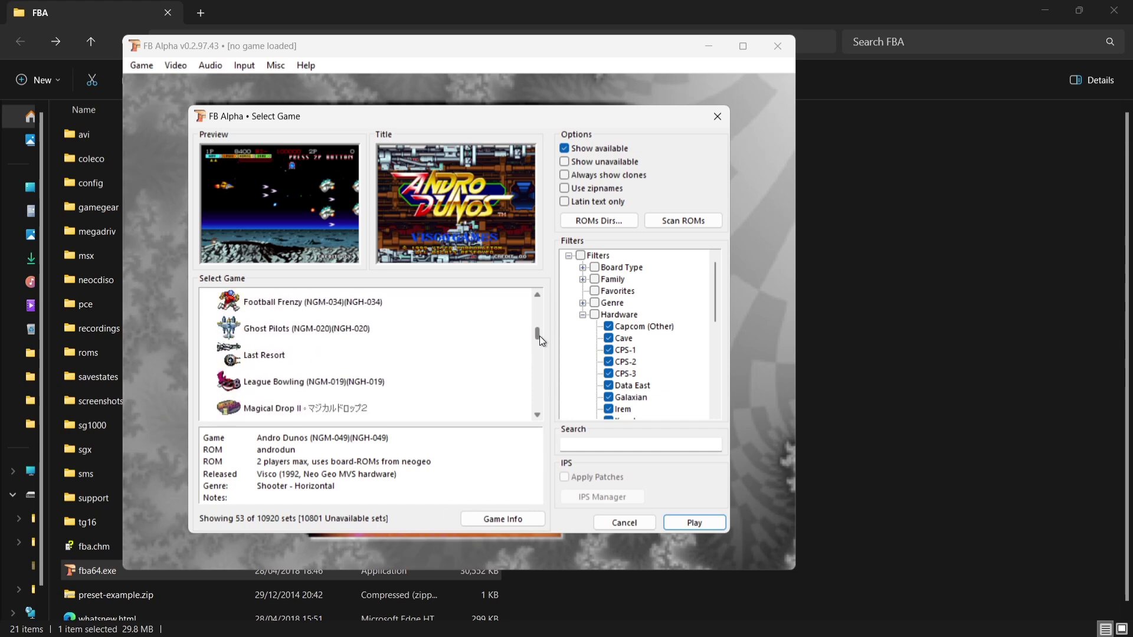
left_click(358, 352)
left_click(385, 328)
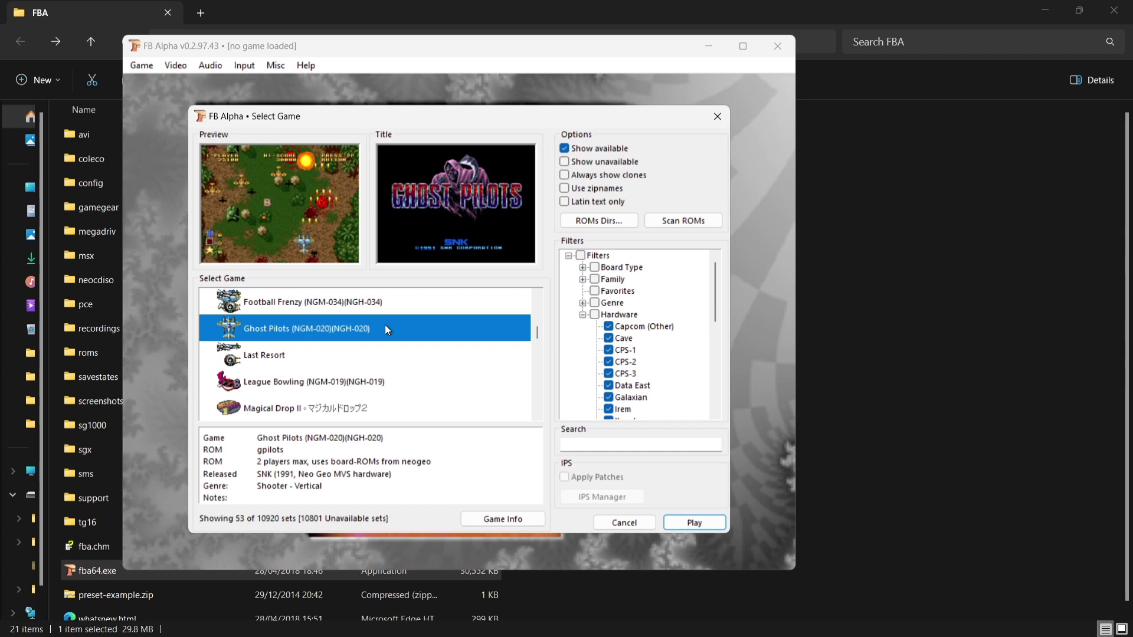
left_click(348, 381)
left_click(352, 406)
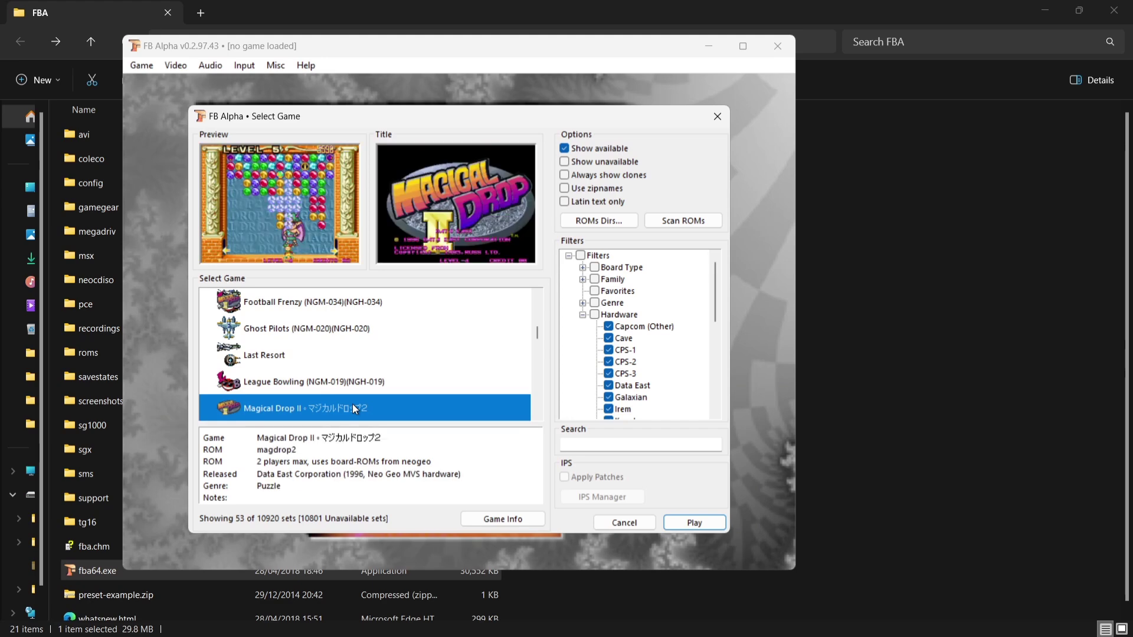
Step: Step through the games following Magical Drop II, including Metal Slug 2, to check their title images
key("Down")
key("Down")
key("Down")
key("Down")
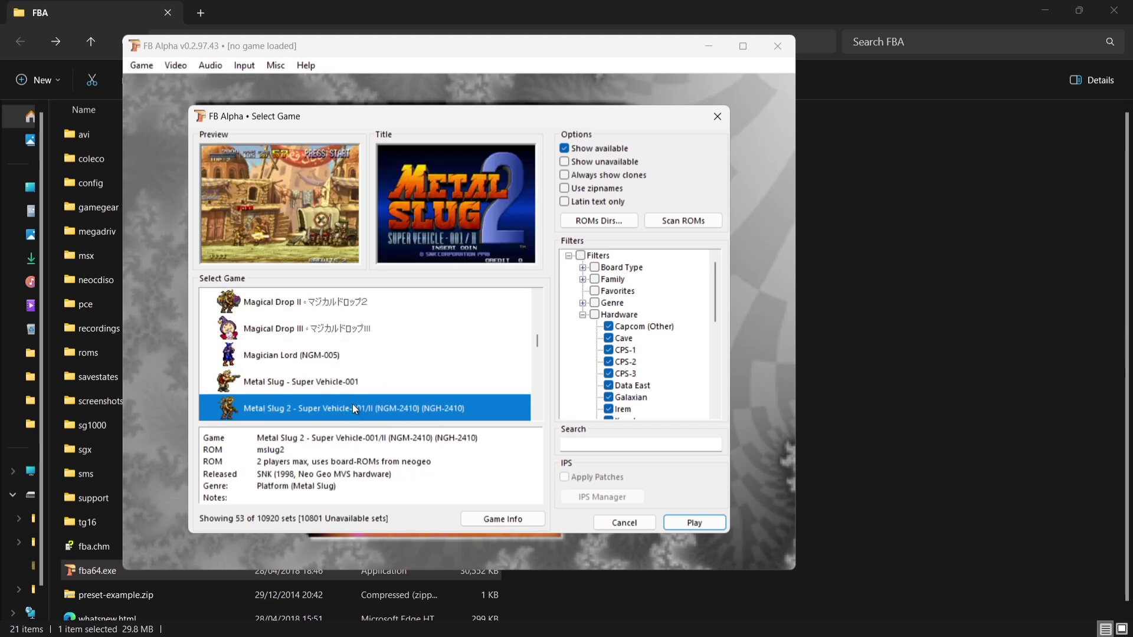
key("Down")
key("Down")
key("Down")
key("Down")
key("Down")
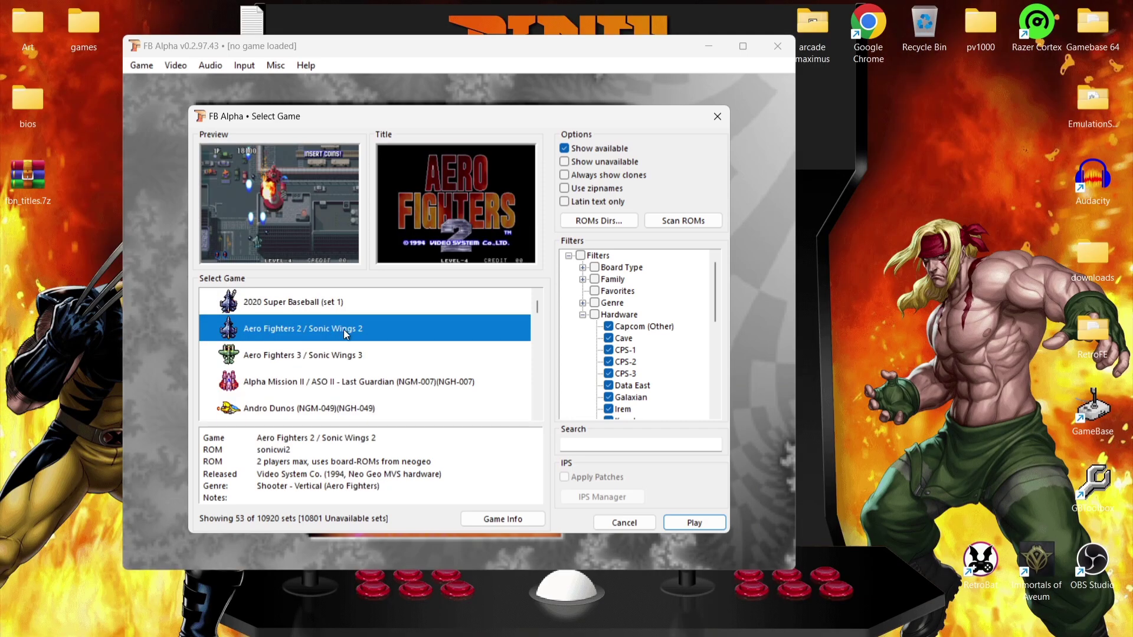
Step: View the flyer of Aero Fighters 2 in its game information and close the information window
left_click(500, 518)
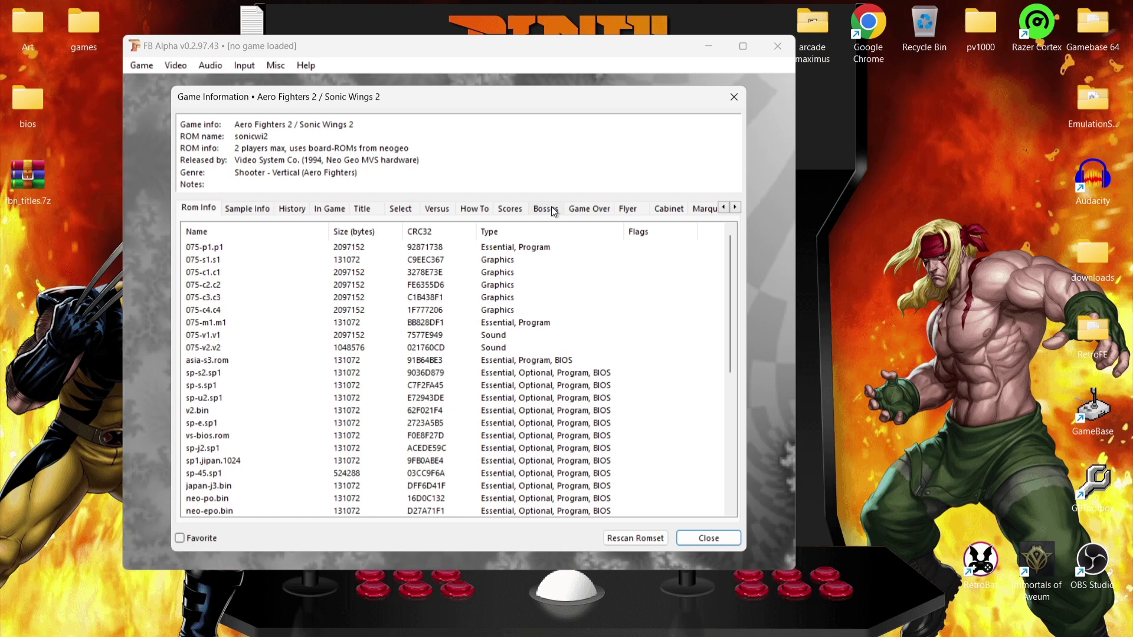
left_click(623, 209)
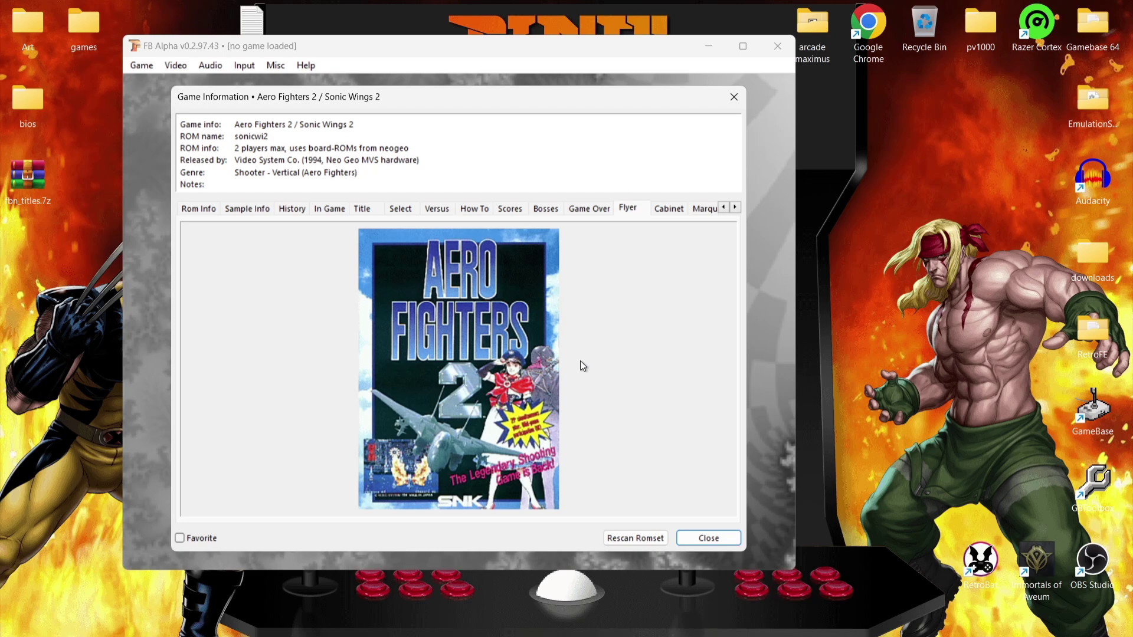
left_click(711, 538)
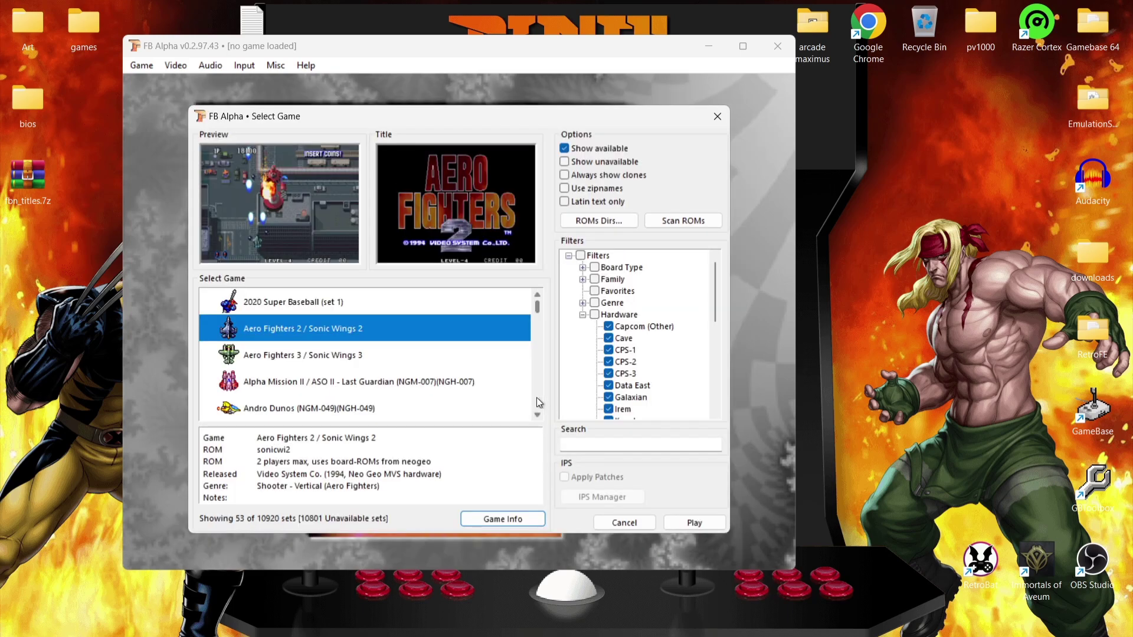
Step: Select Aero Fighters 2 / Sonic Wings 2 in the game list and start playing it
left_click(366, 354)
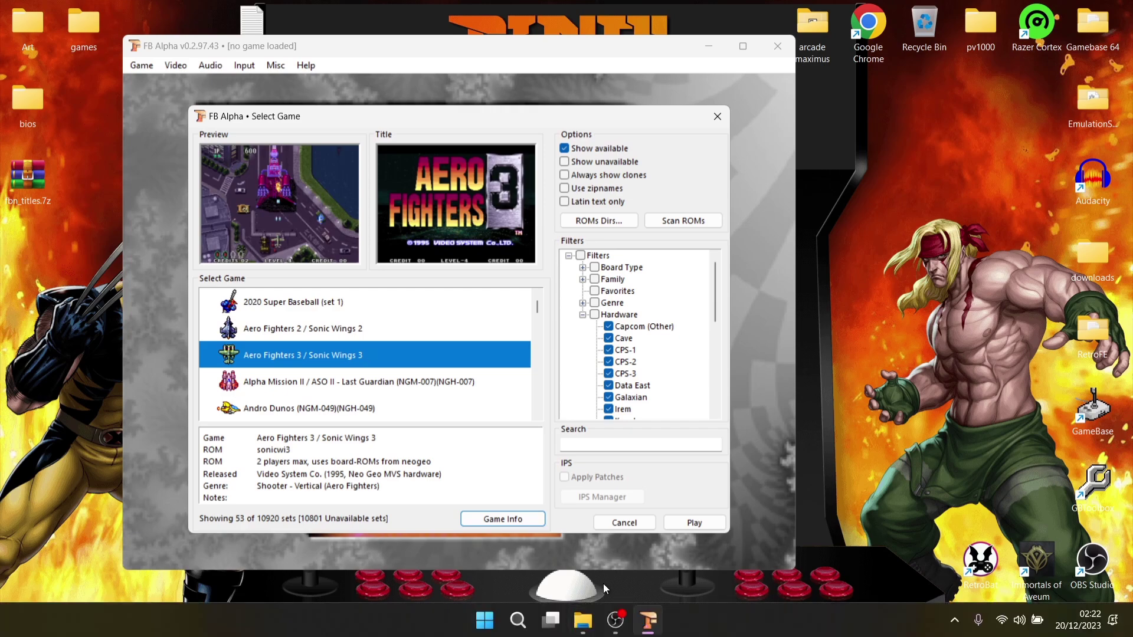
left_click(323, 329)
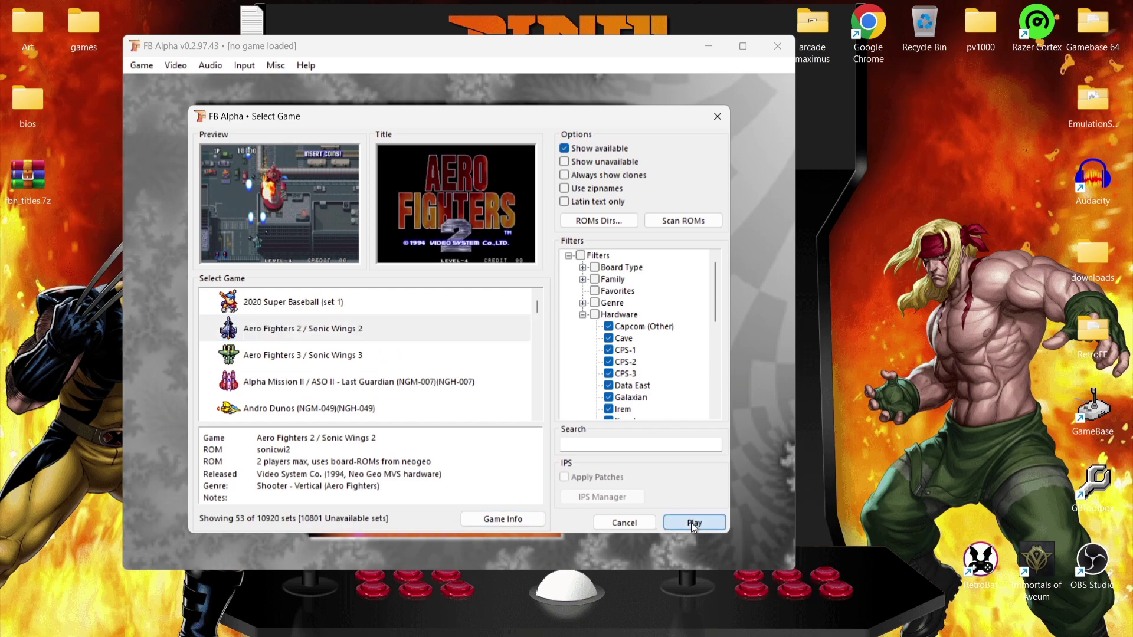
left_click(692, 523)
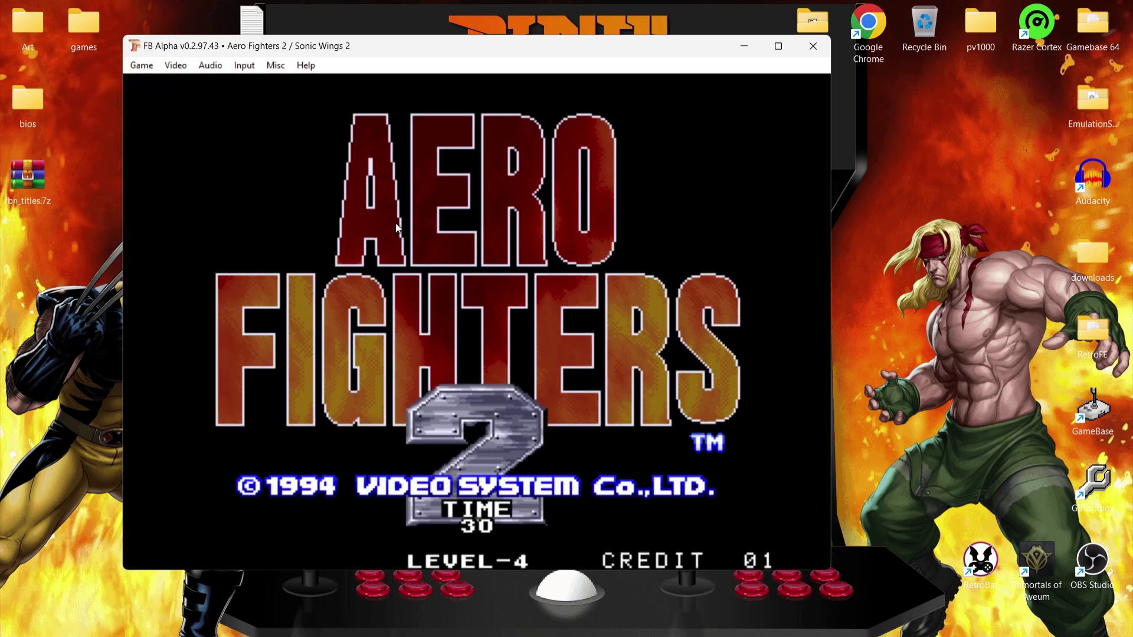
Step: Insert credits, start a one-player game with the F-117 aircraft and fire shots in Stage 1
key("5")
key("1")
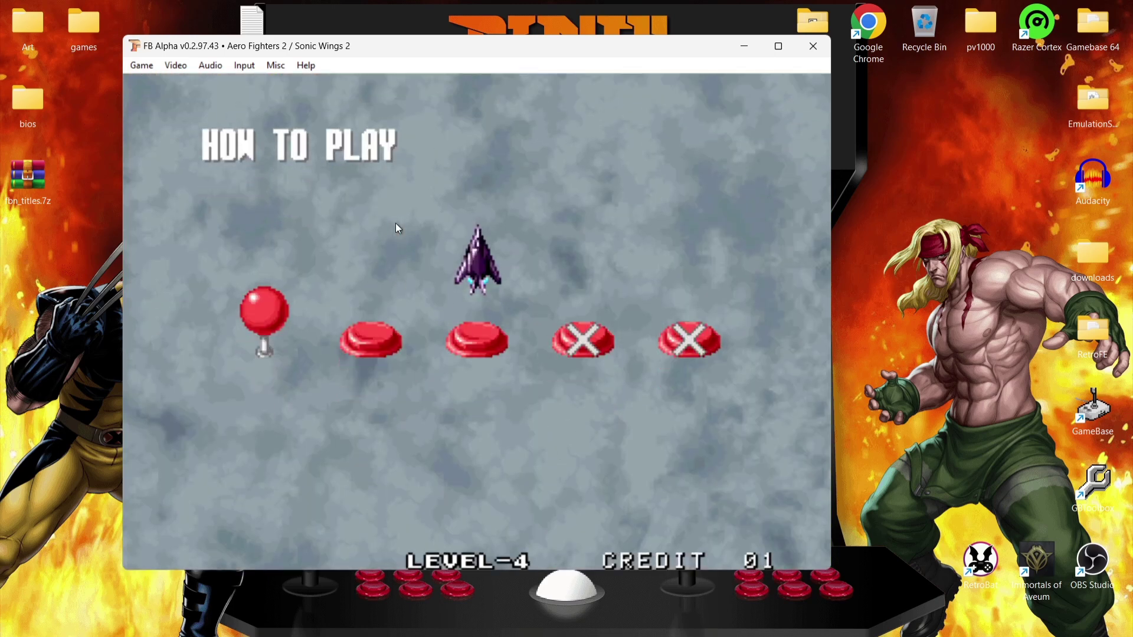
key("5")
key("1")
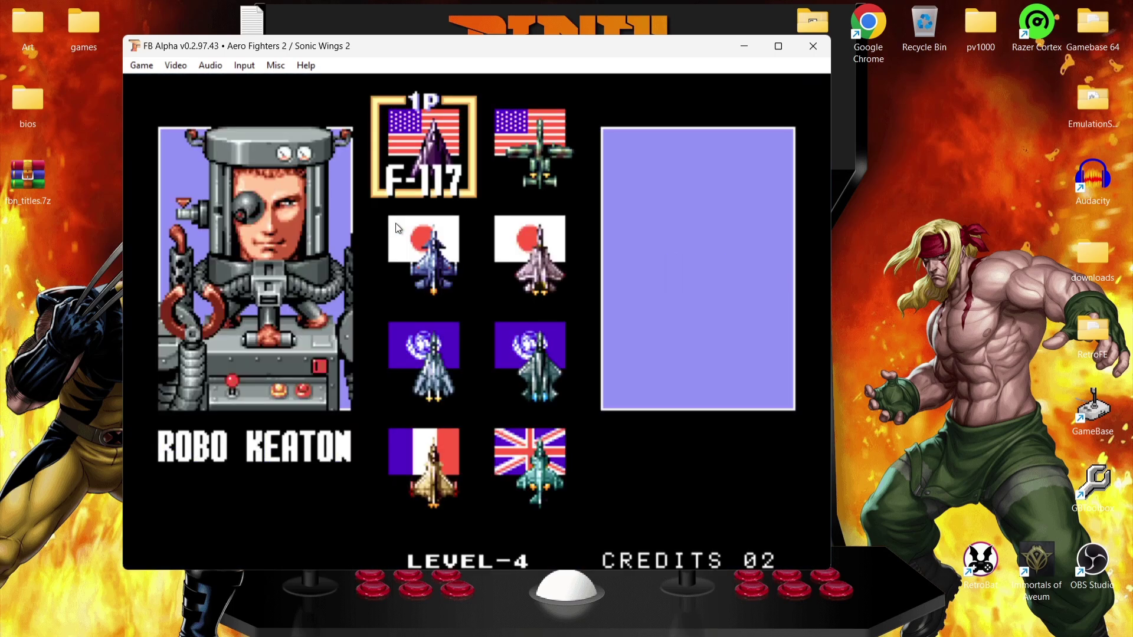
key("z")
key("5")
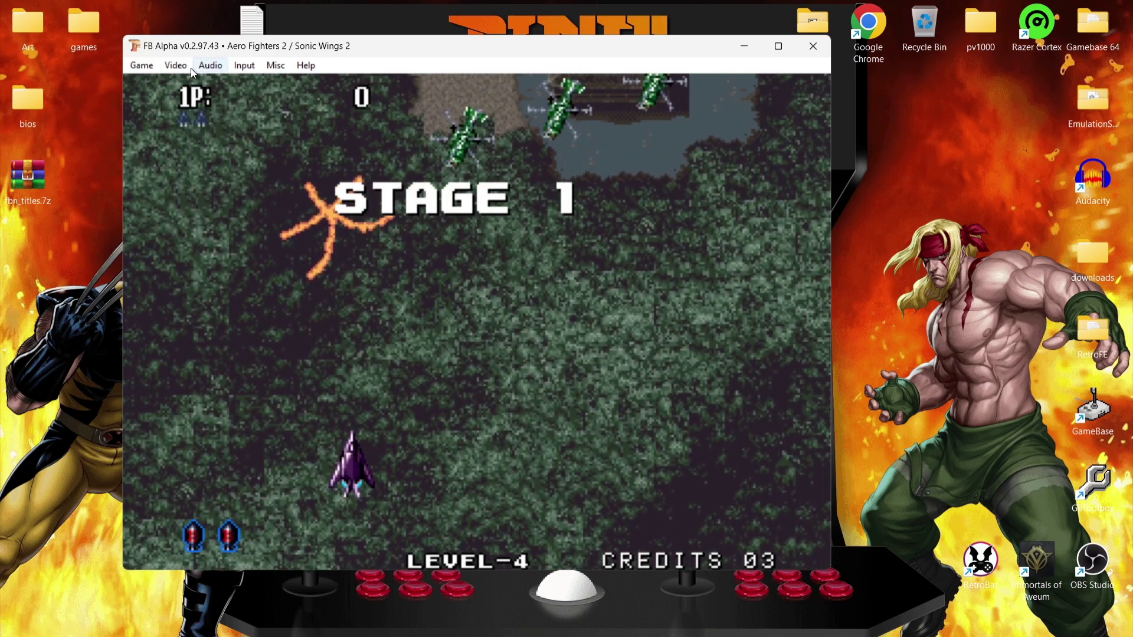
key("z")
key("z")
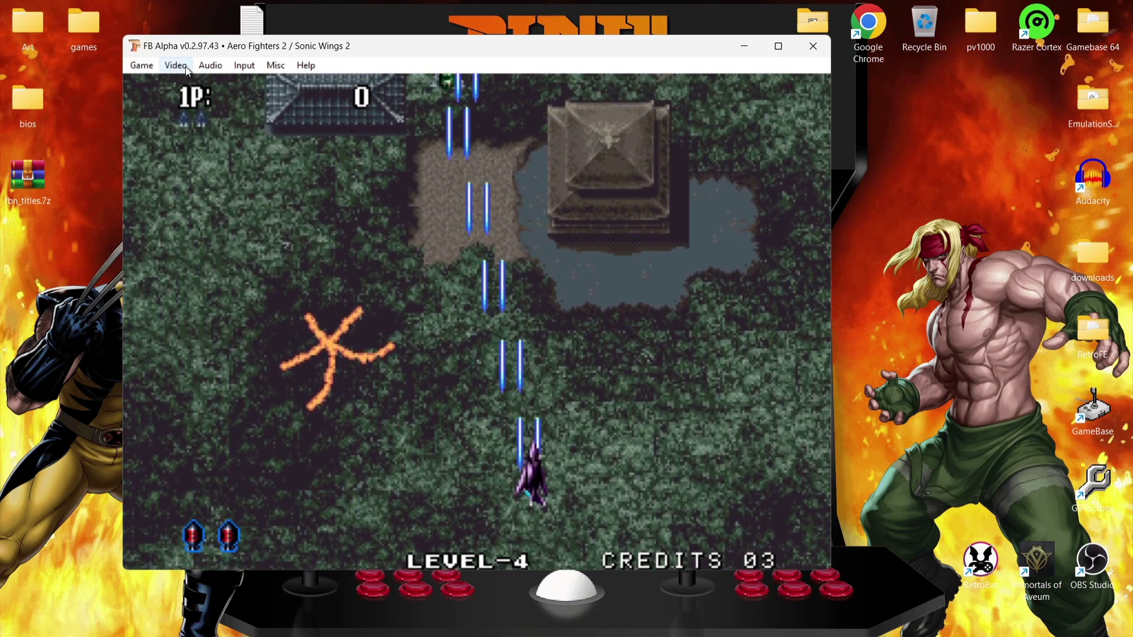
Step: Steer the F-117 around Stage 1 and shoot at the enemy helicopters
key("Left")
key("Right")
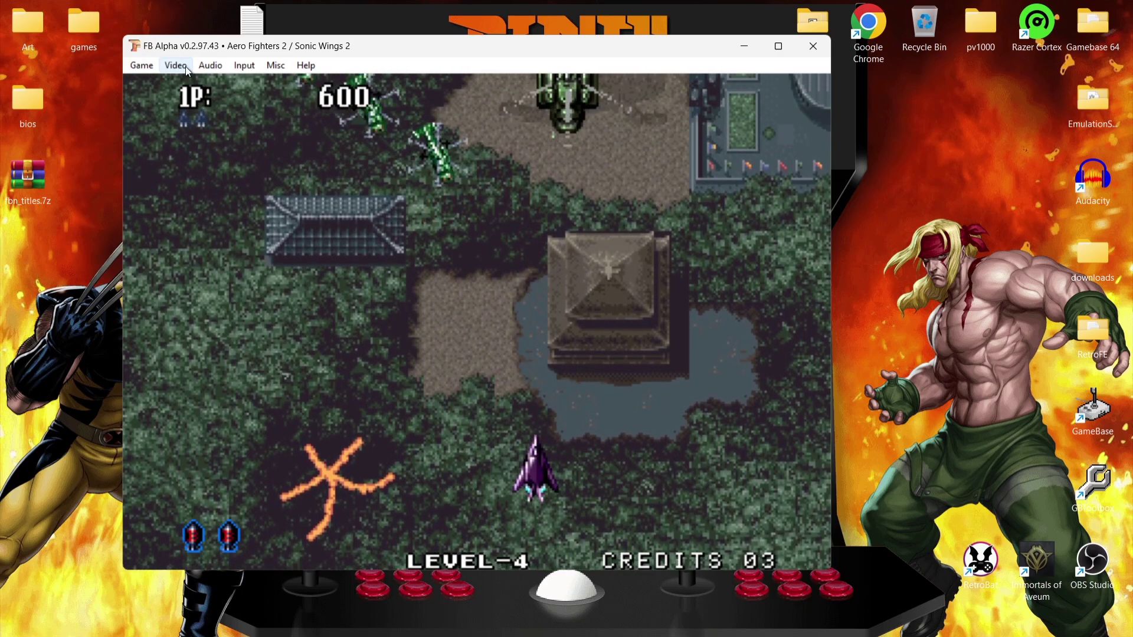
key("z")
key("Left")
key("Left")
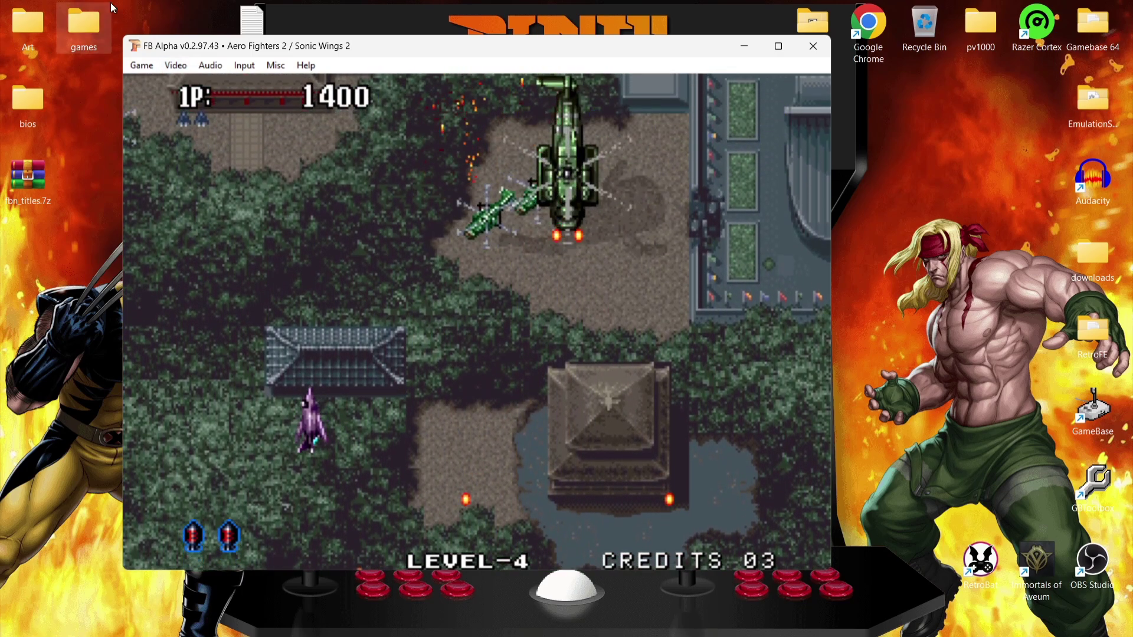
key("Right")
key("Down")
Step: Switch the video blitter to Experimental (DirectX Graphics 9) and enable scanlines for the game
left_click(177, 65)
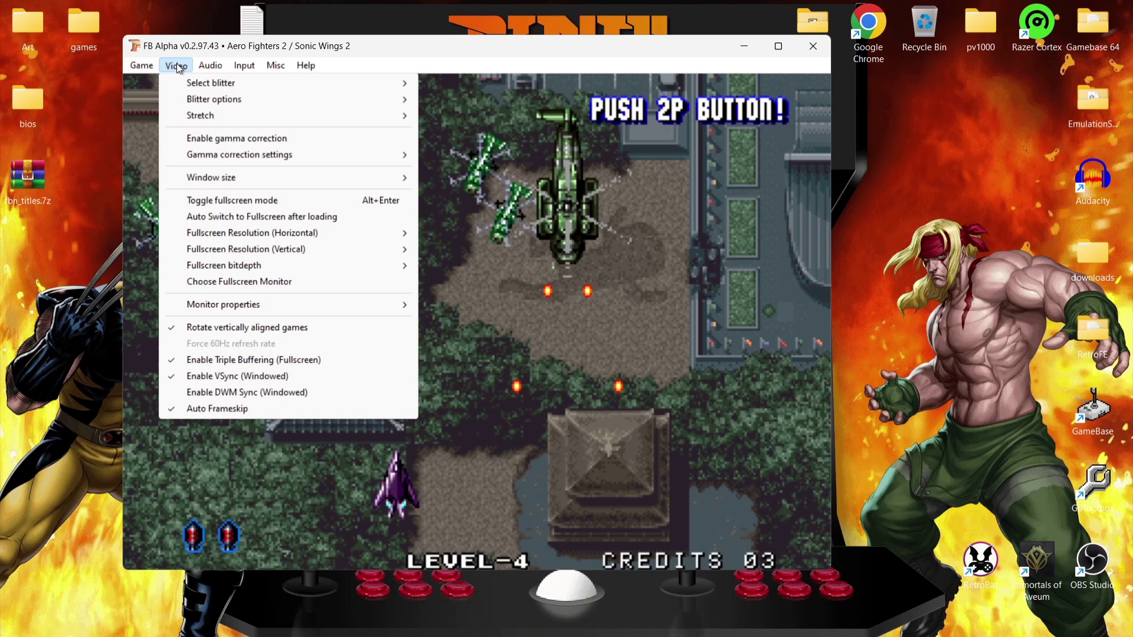
mouse_move(209, 87)
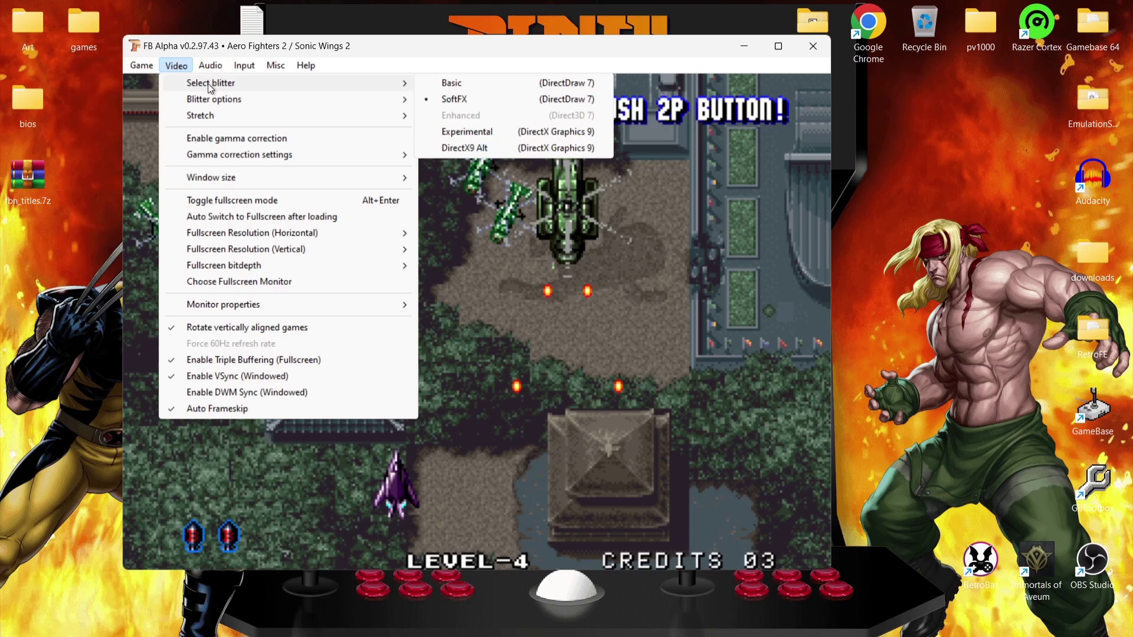
left_click(505, 133)
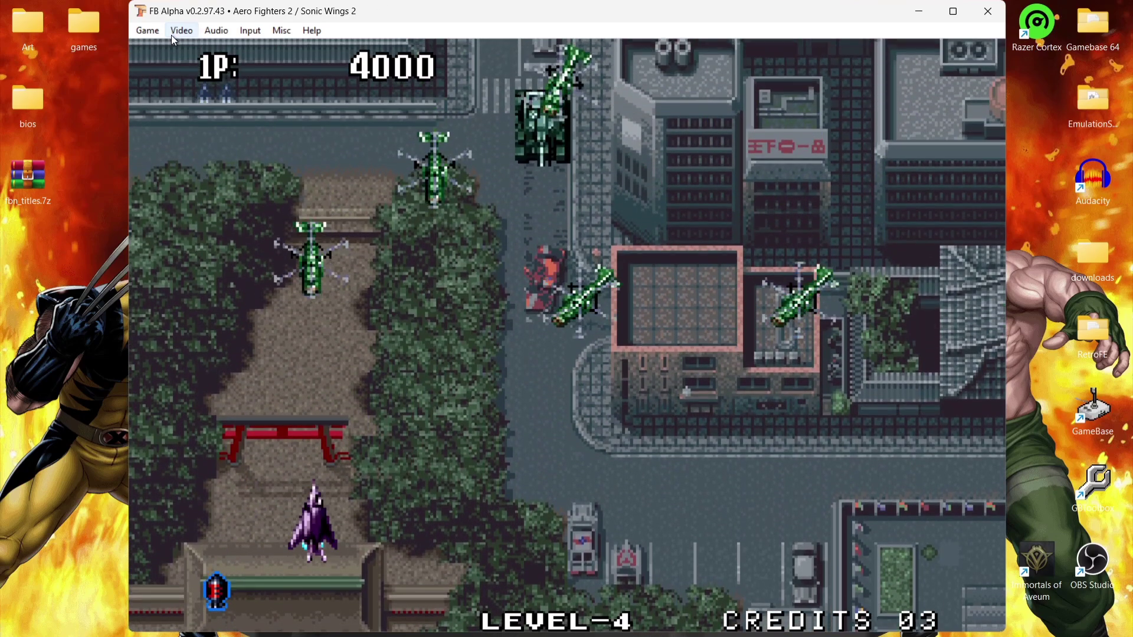
left_click(177, 32)
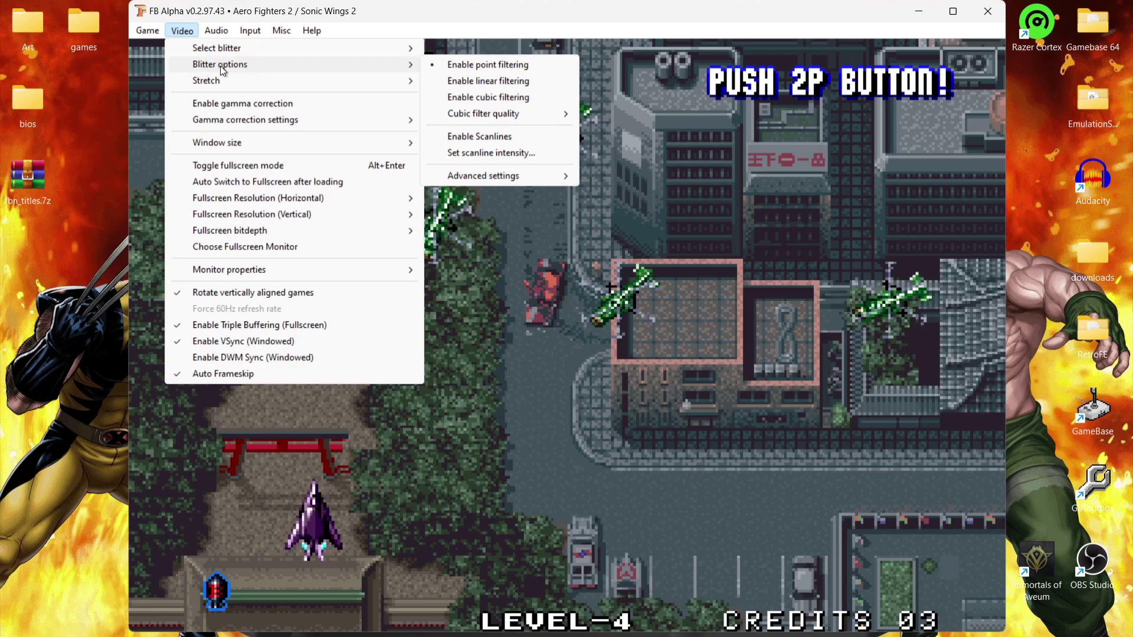
left_click(505, 138)
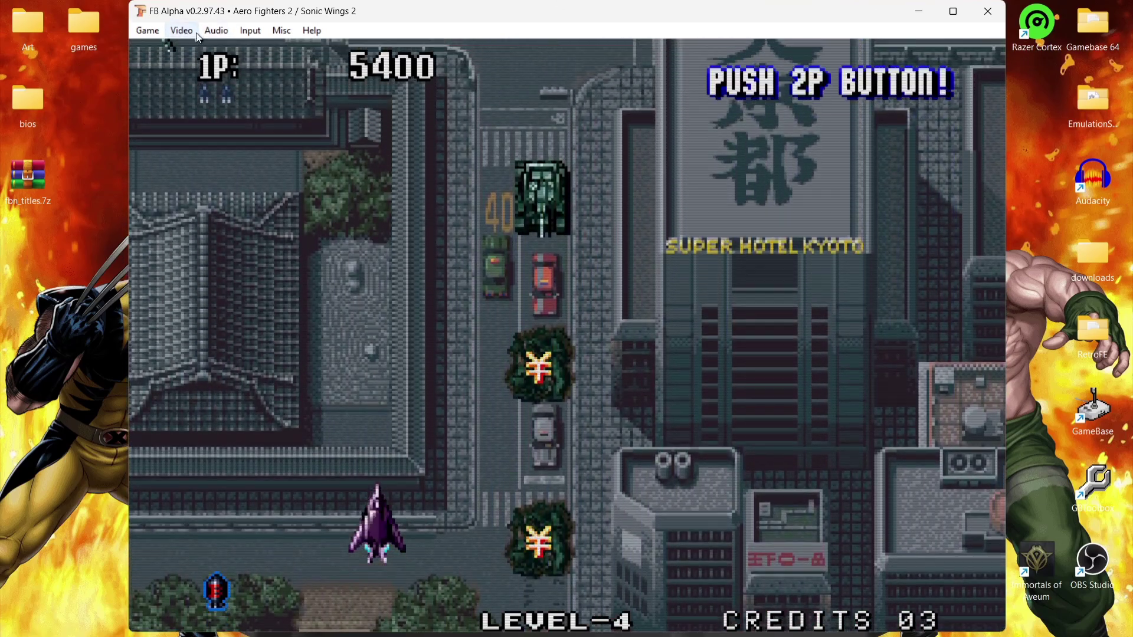
Step: Try a scanline intensity of 0, set it to 195 and apply it
left_click(183, 31)
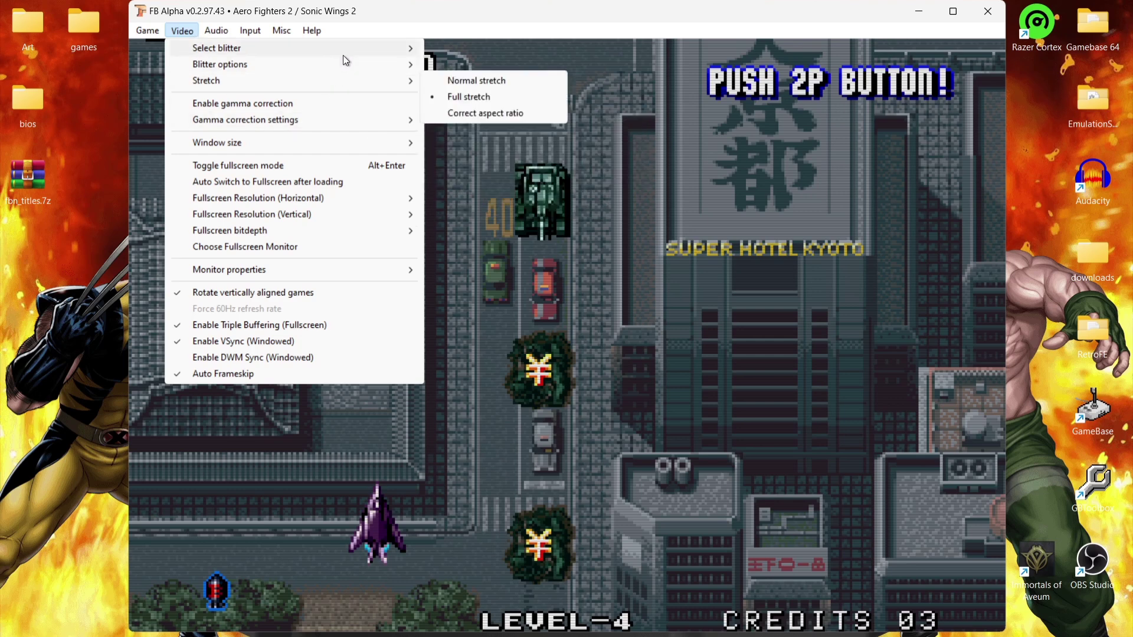
mouse_move(341, 65)
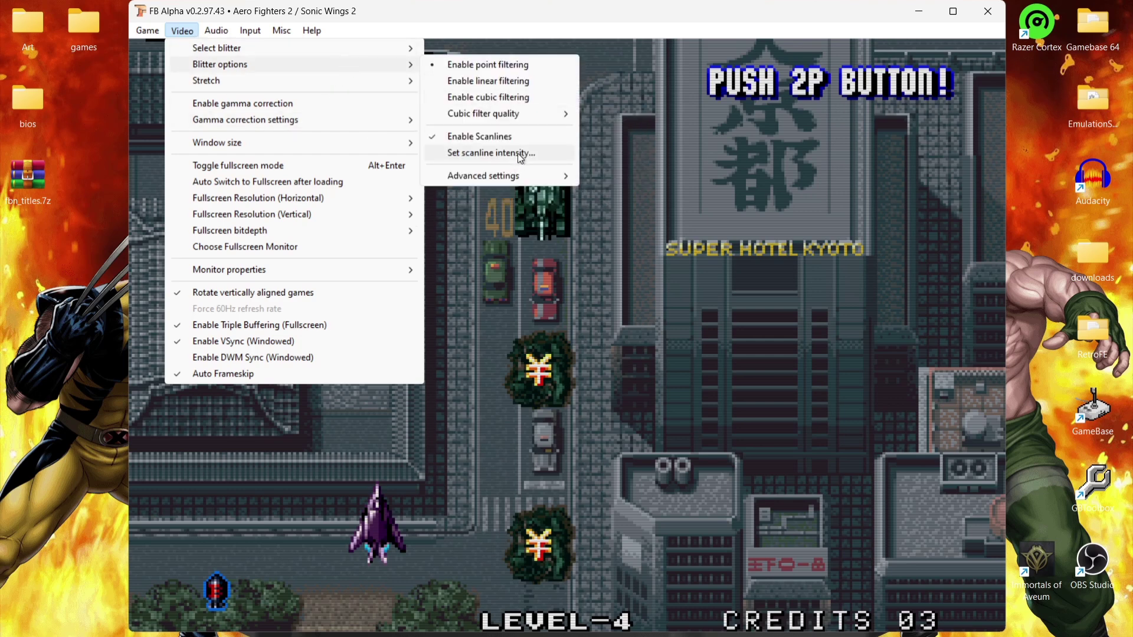
left_click(537, 154)
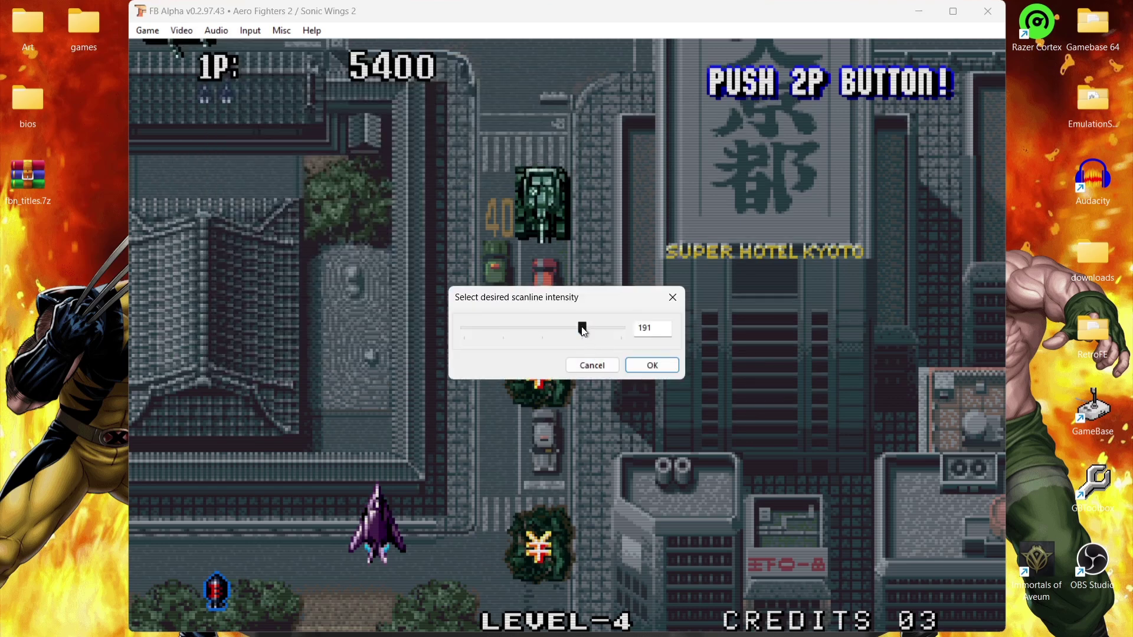
left_click_drag(584, 330, 448, 328)
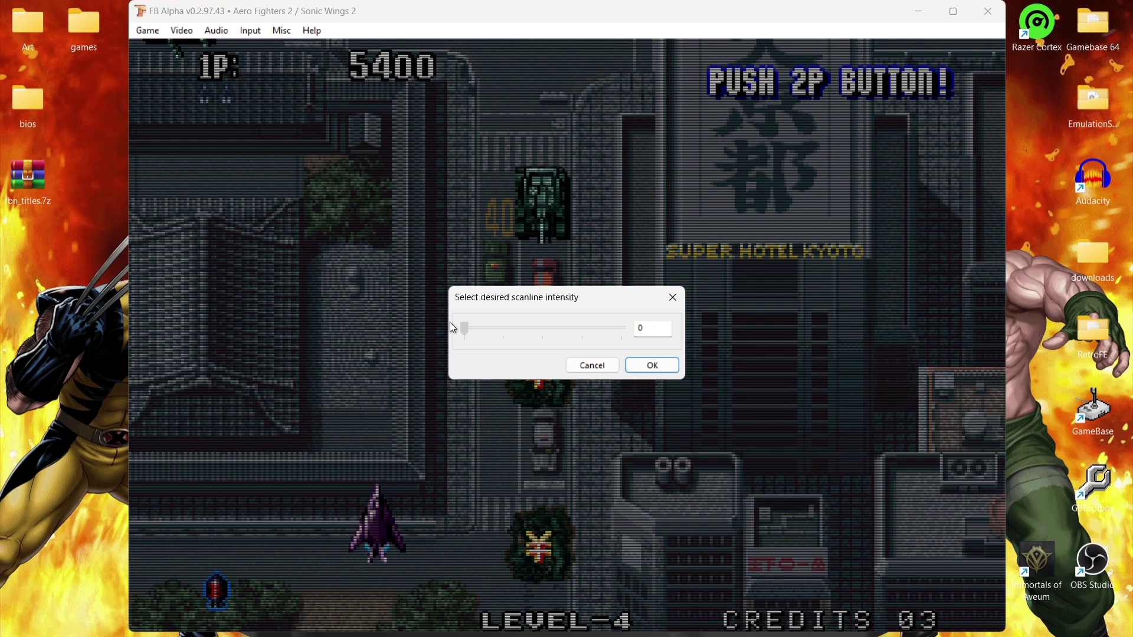
left_click_drag(451, 325, 584, 329)
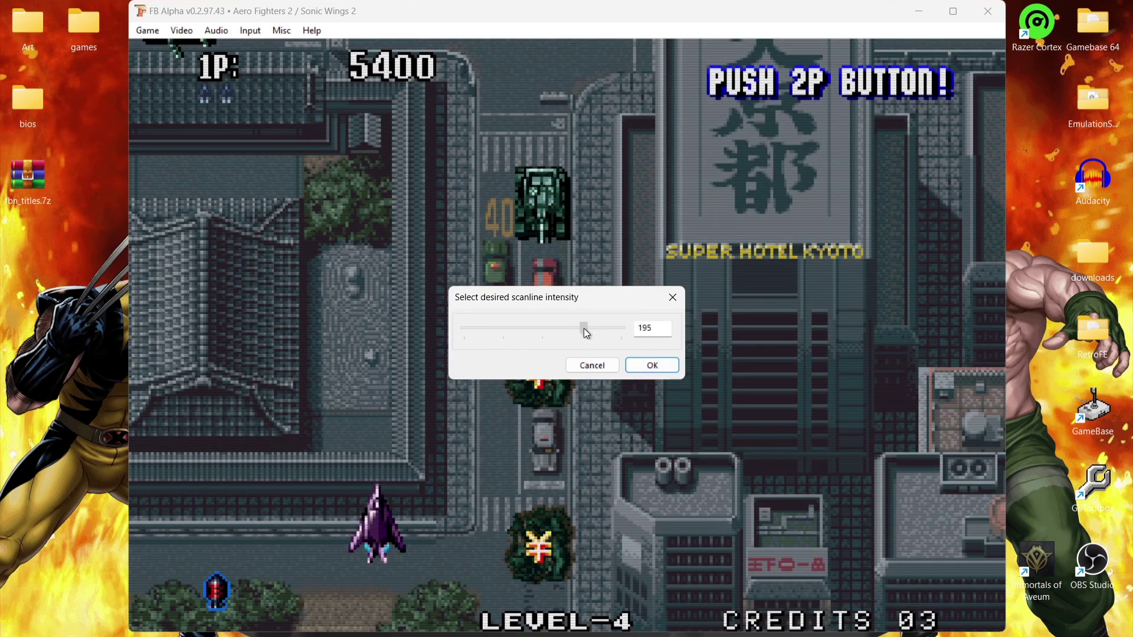
left_click(640, 365)
Step: Set the monitor aspect ratio to Widescreen CRT (16:9) and play briefly to check the picture
left_click(190, 34)
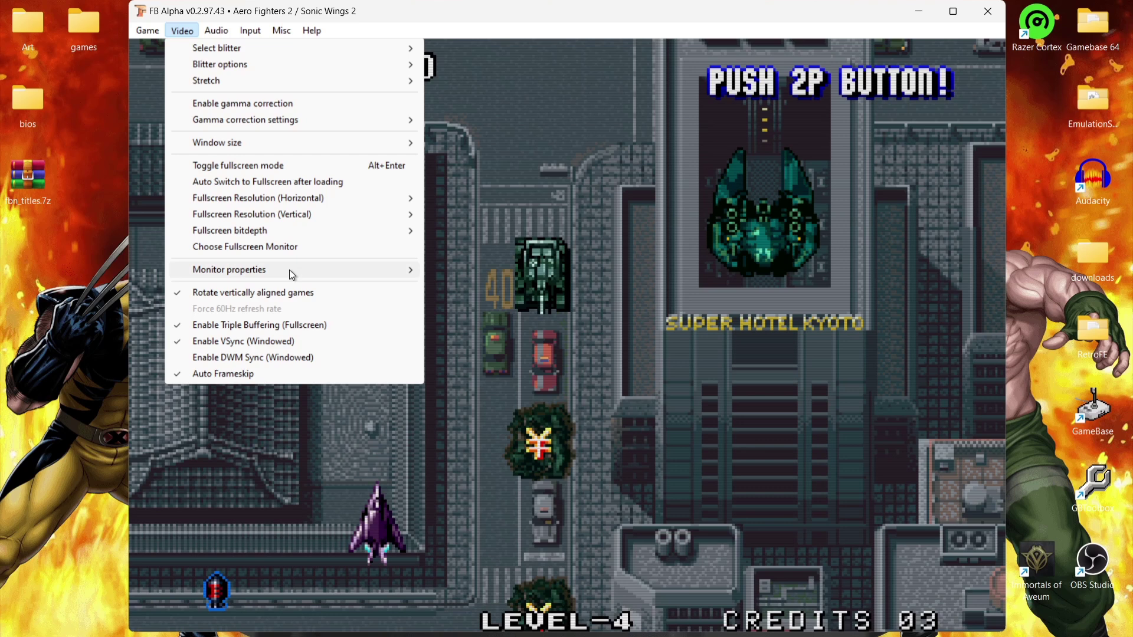
mouse_move(301, 217)
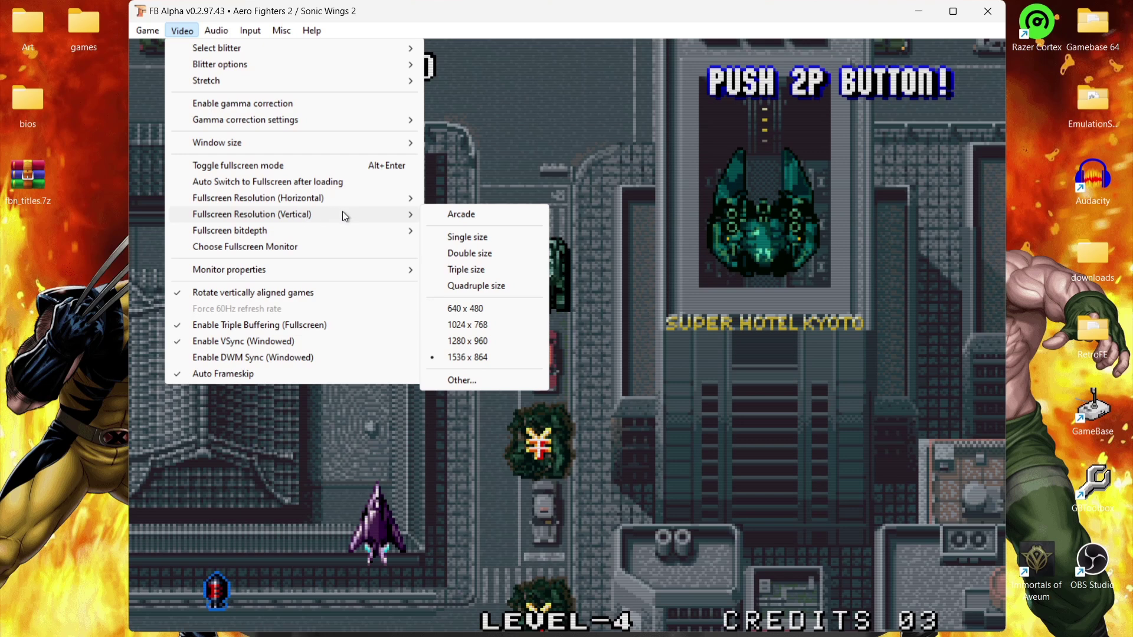
mouse_move(343, 228)
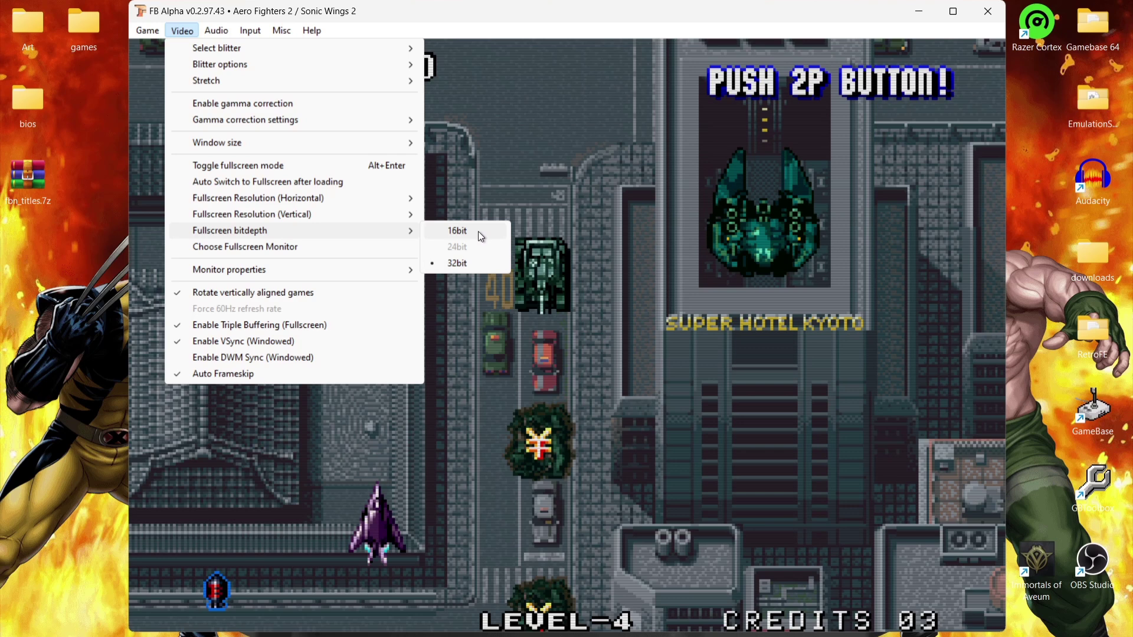
mouse_move(348, 273)
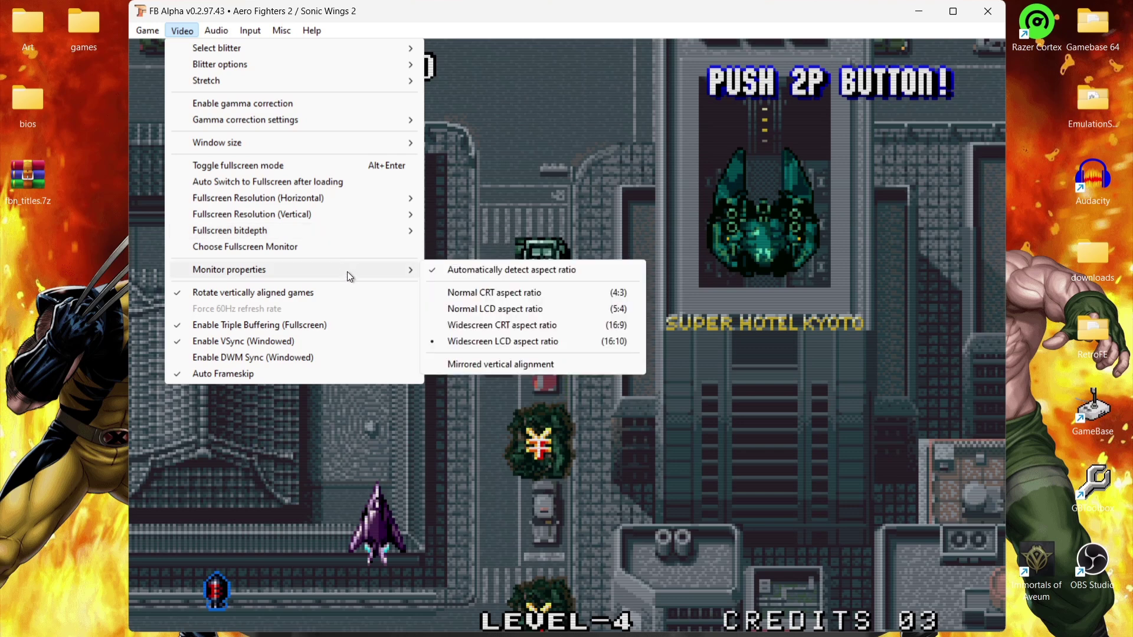
left_click(597, 325)
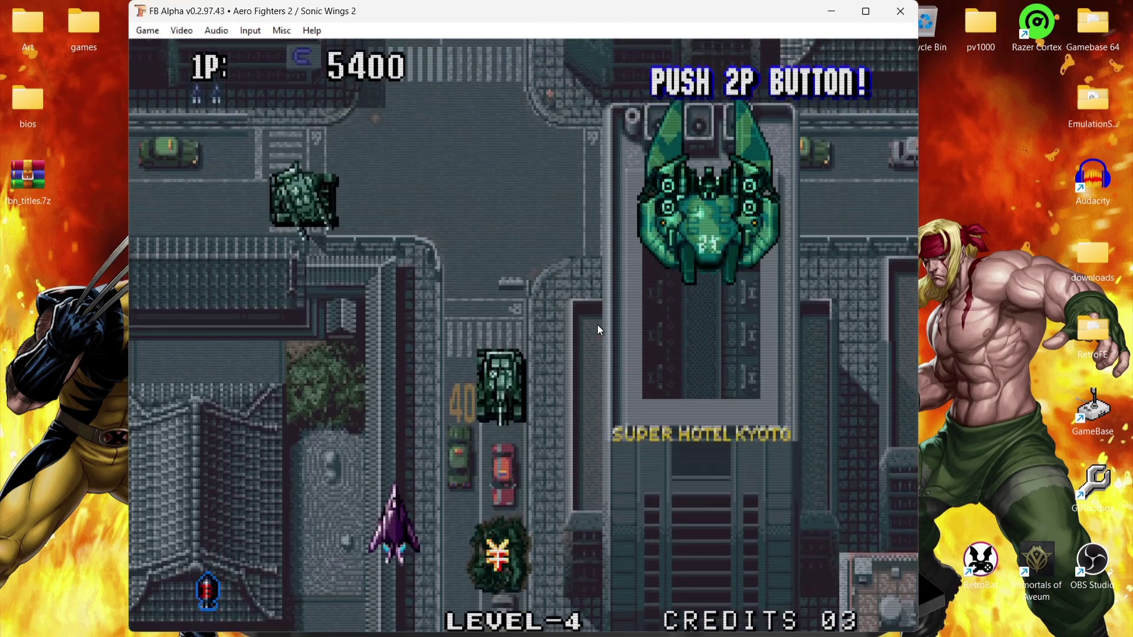
key("Right")
key("Left")
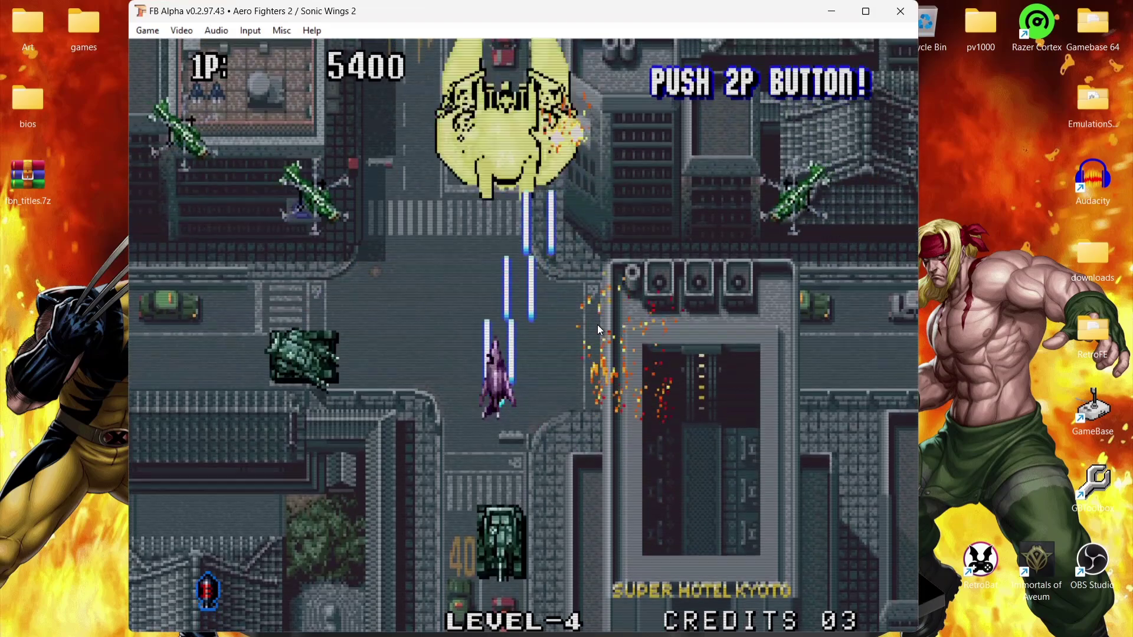
key("Right")
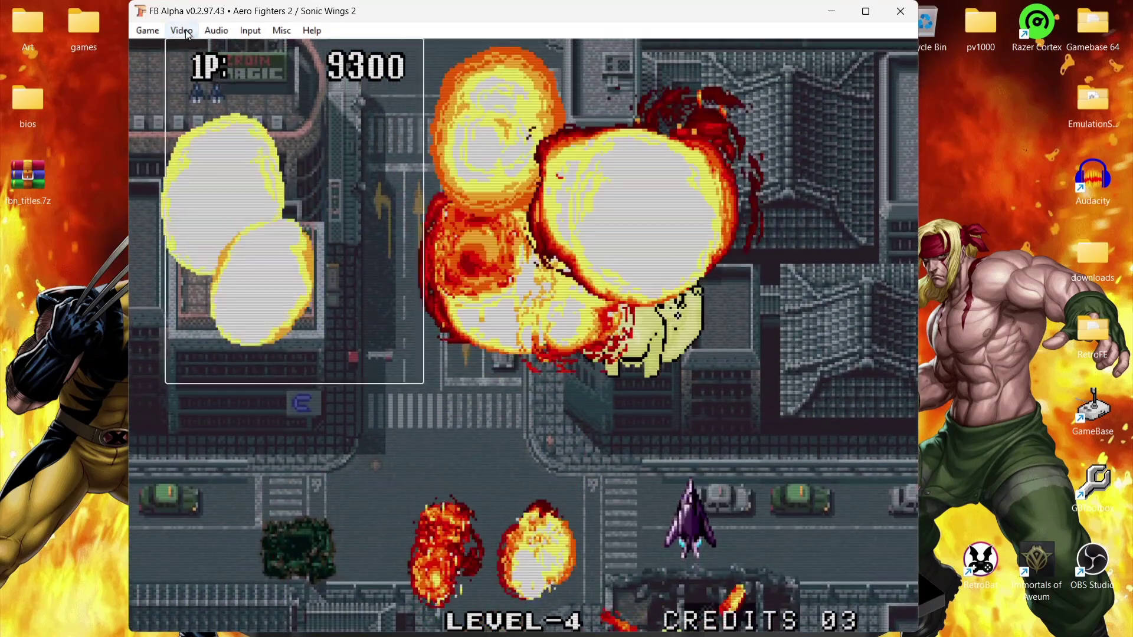
Step: Set the monitor aspect ratio to Normal CRT (4:3)
left_click(183, 31)
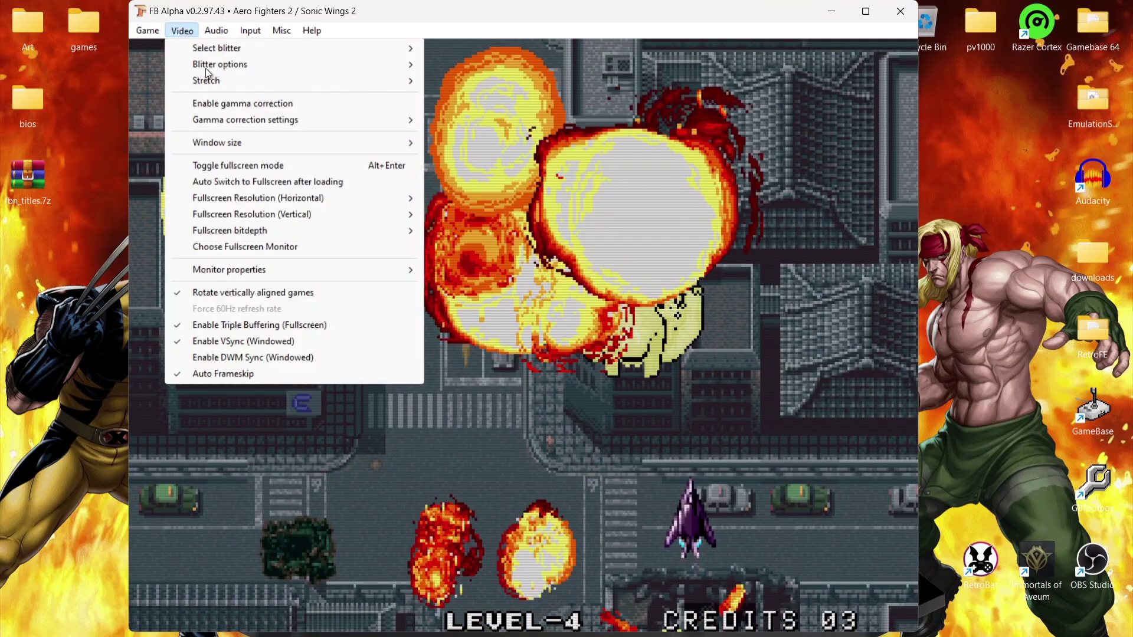
mouse_move(259, 270)
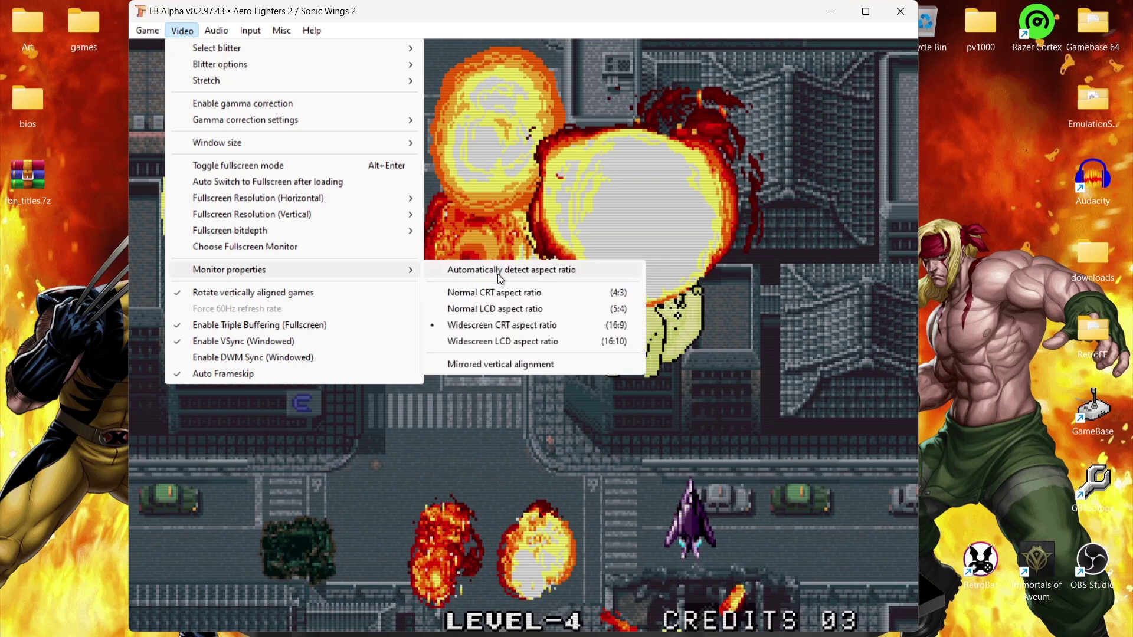
left_click(589, 292)
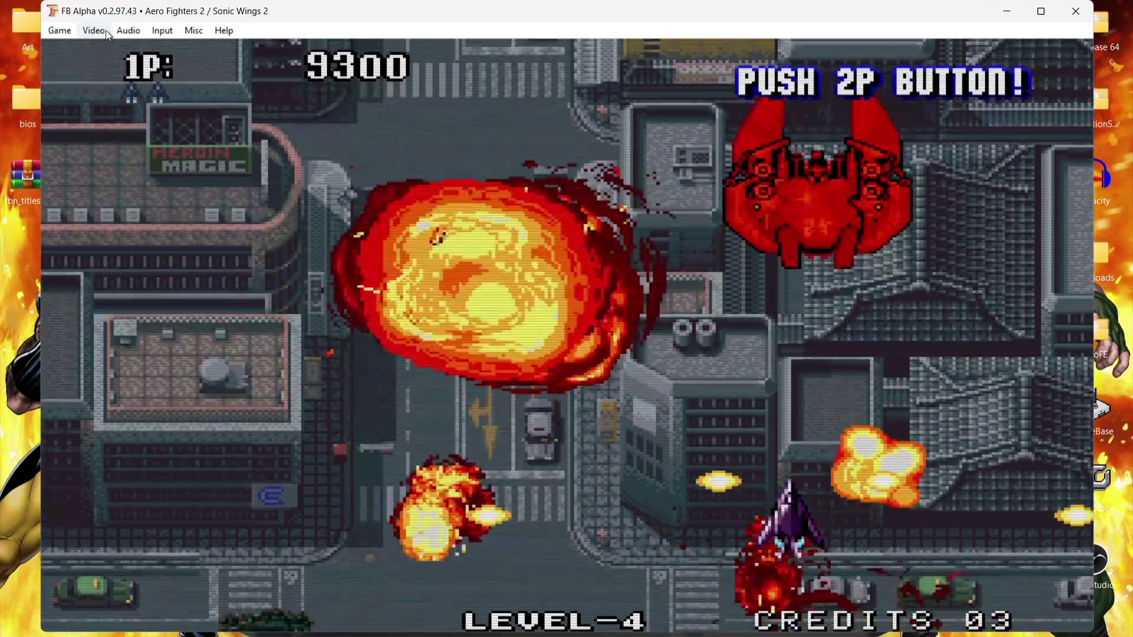
Step: Start an AVI recording of the game using the Intel IYUV codec
left_click(94, 31)
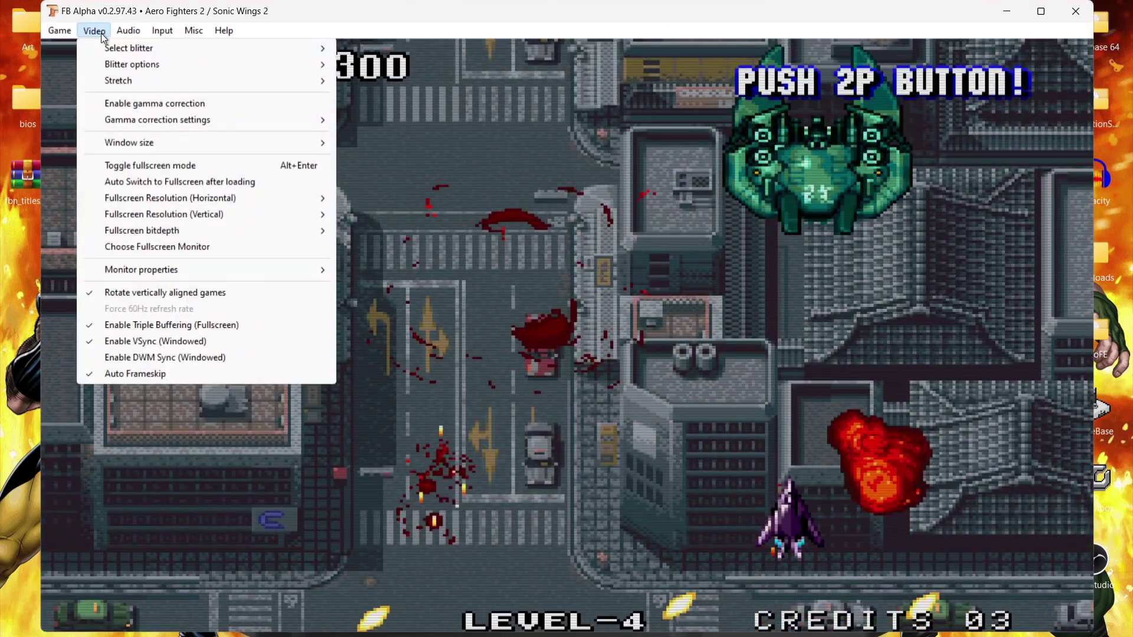
mouse_move(59, 31)
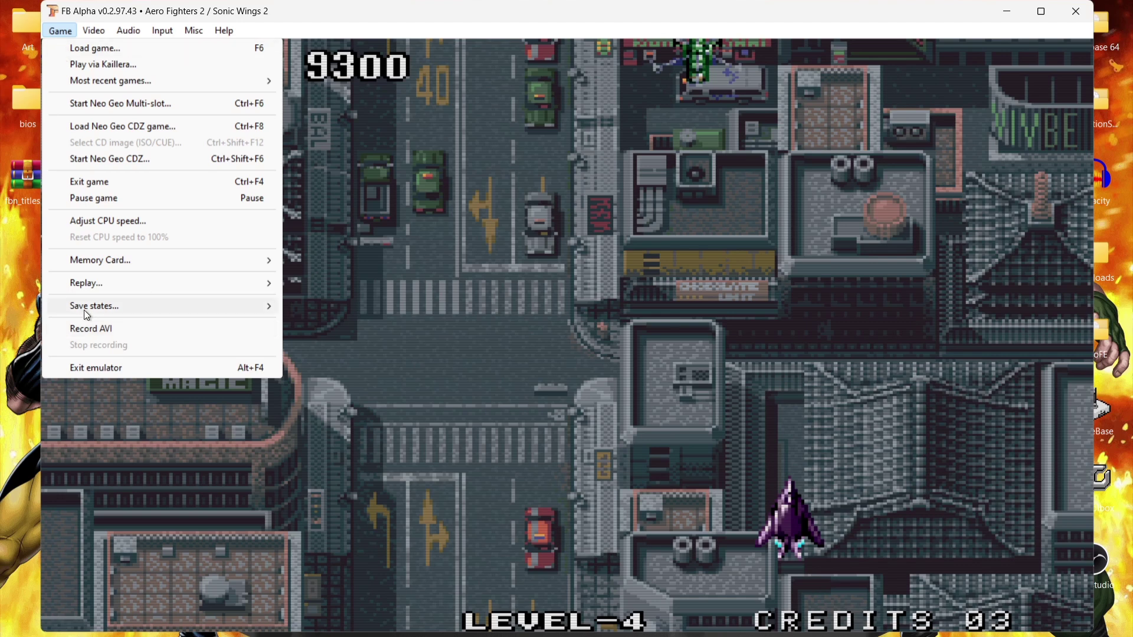
left_click(104, 329)
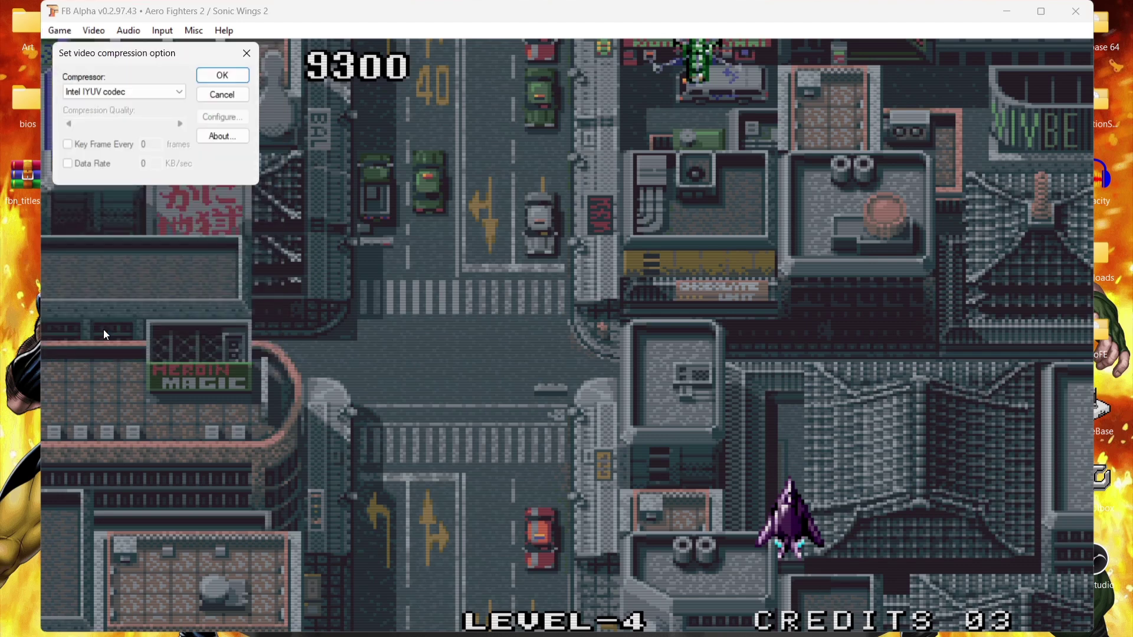
left_click(223, 76)
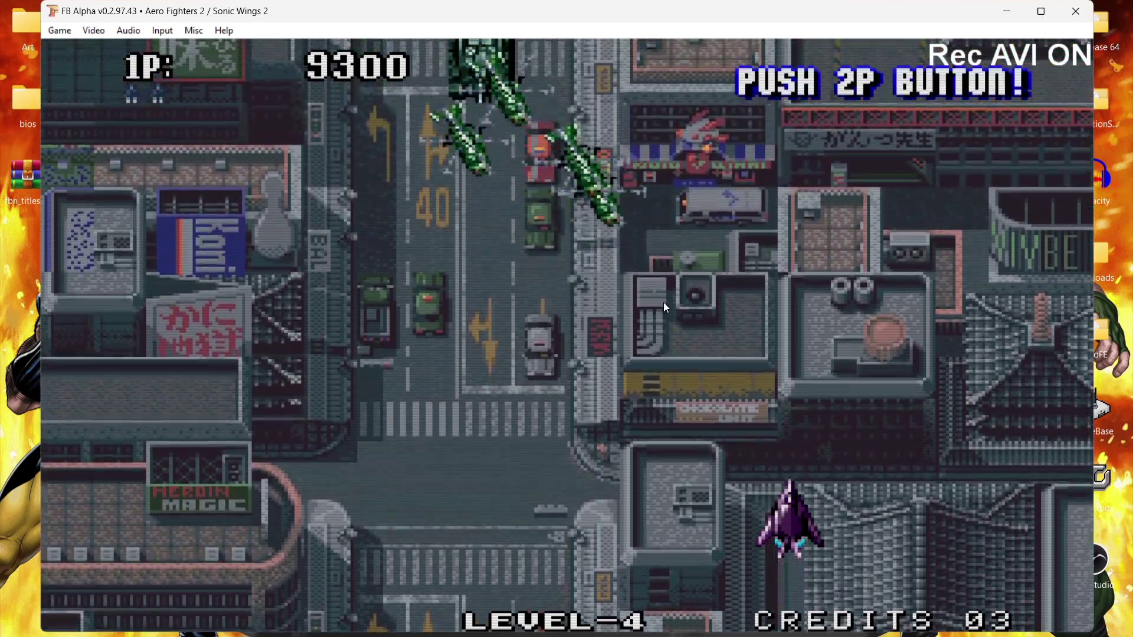
Step: Fly and shoot through the city section while recording, and stop the AVI recording
key("z")
key("Right")
key("Left")
key("Right")
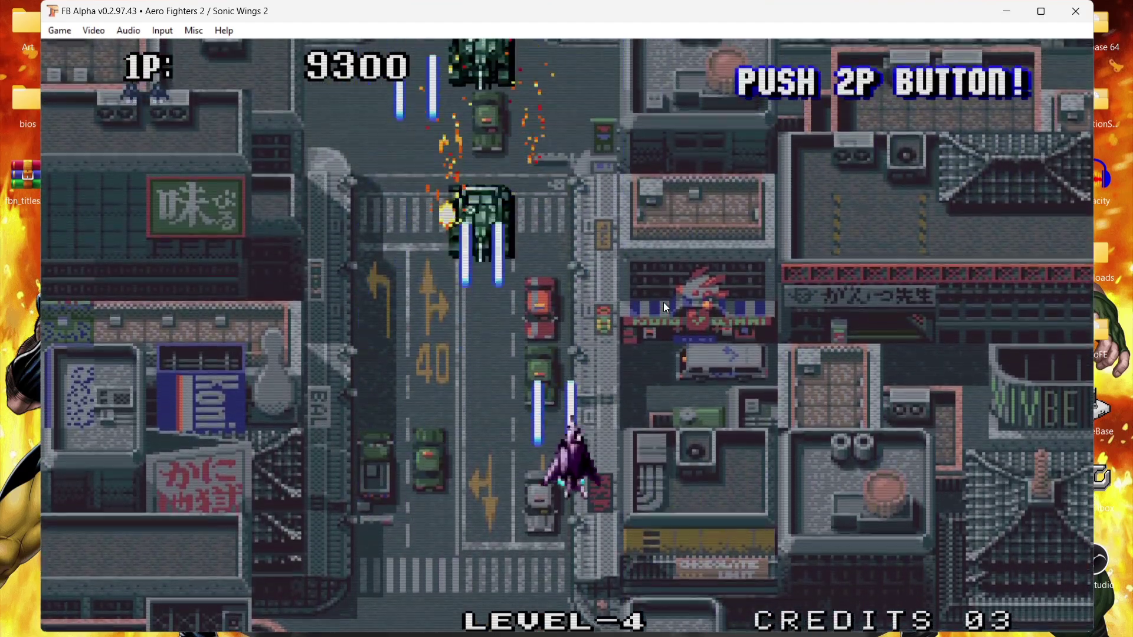
key("Left")
key("Right")
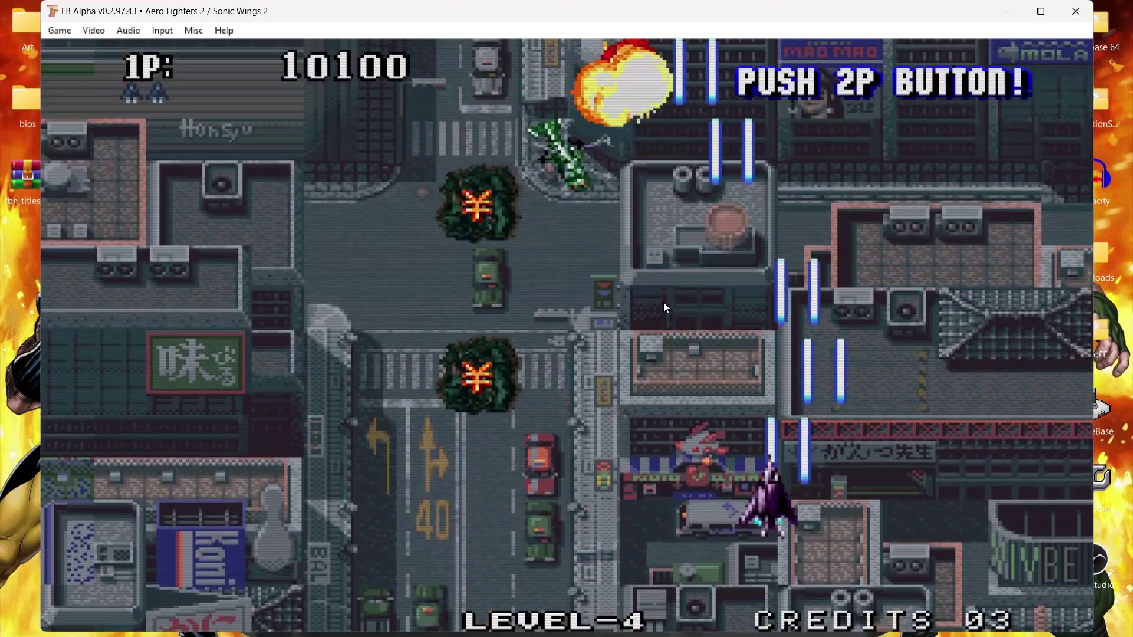
key("Left")
key("Up")
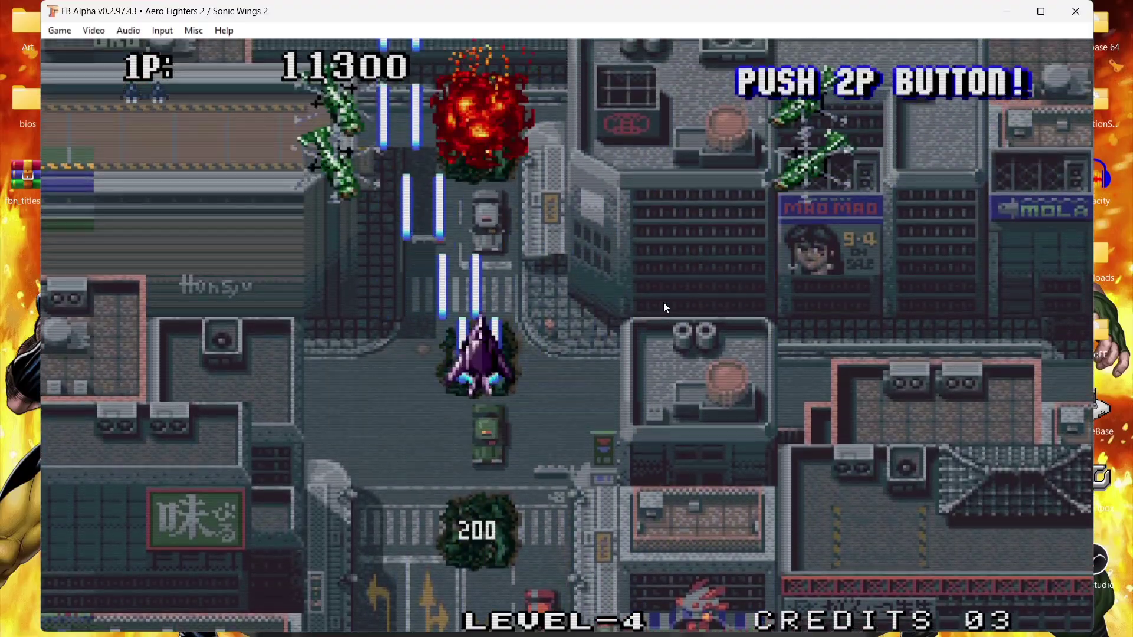
key("Right")
key("Down")
key("Up")
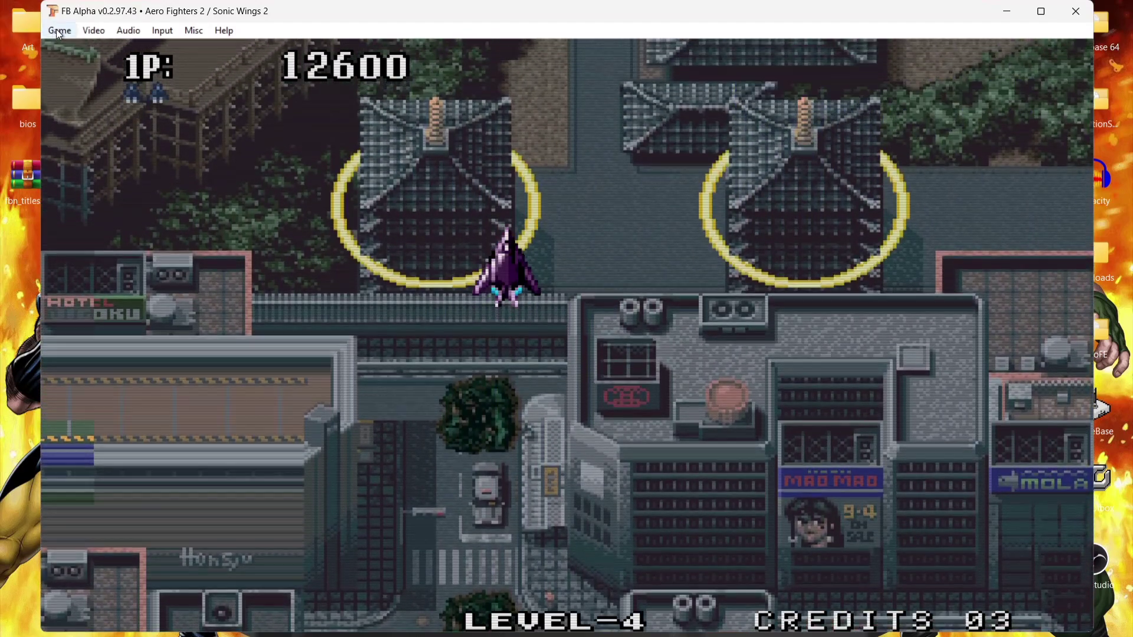
left_click(58, 30)
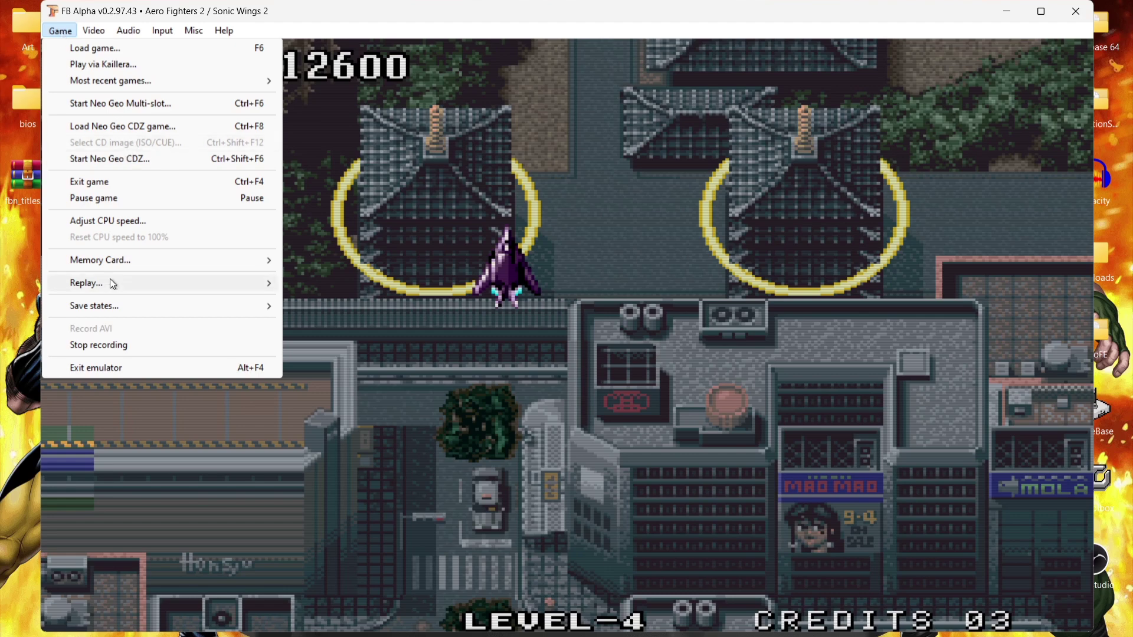
left_click(104, 343)
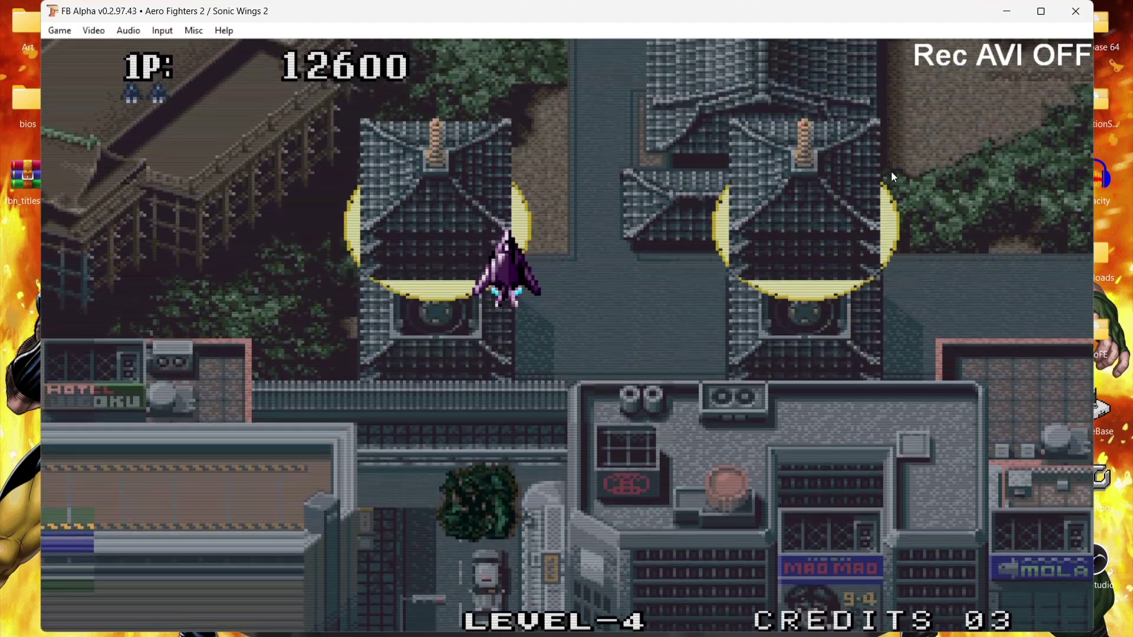
Step: Keep playing past the temple buildings, moving the aircraft and firing at the enemies
key("Down")
key("Right")
key("z")
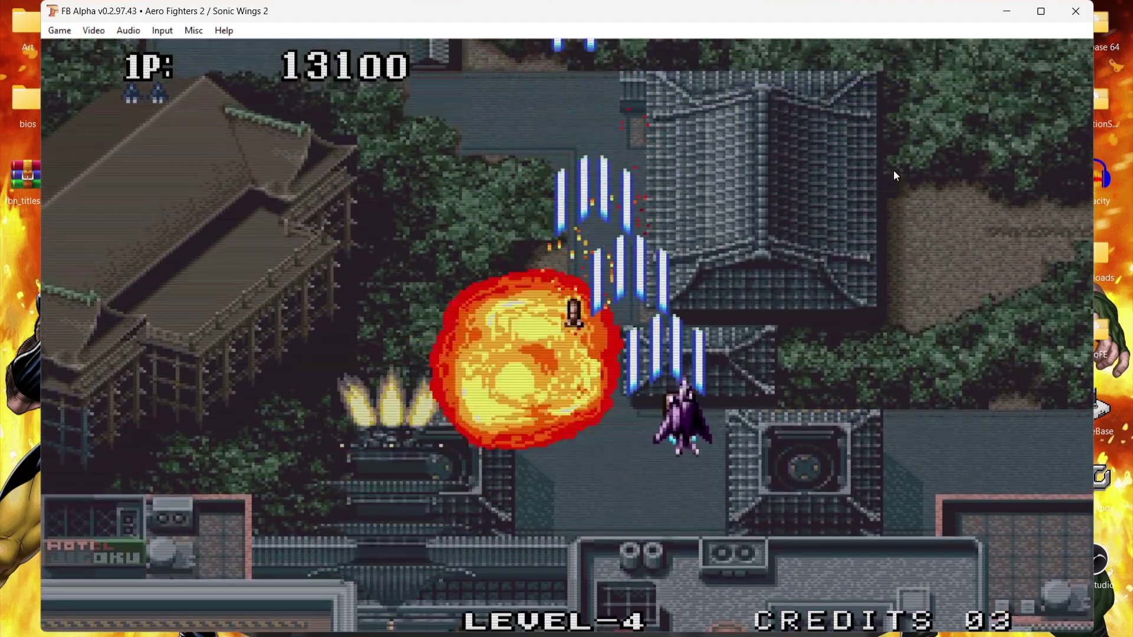
key("Left")
key("Left")
key("z")
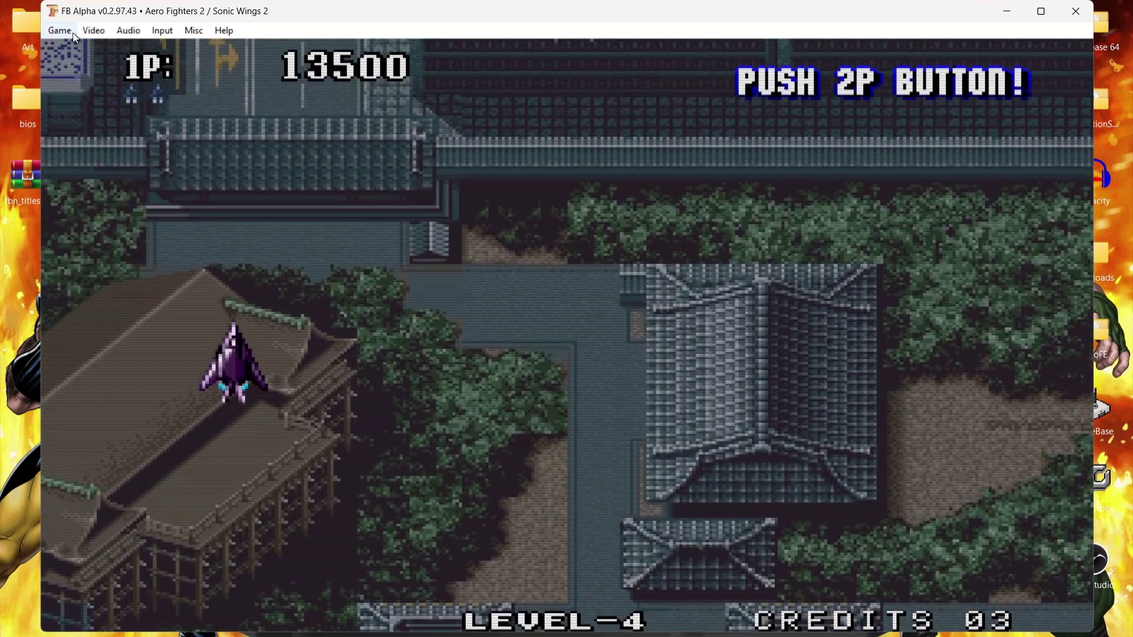
Step: Exit the emulator and open the avi folder inside the FBA folder on the desktop
left_click(60, 31)
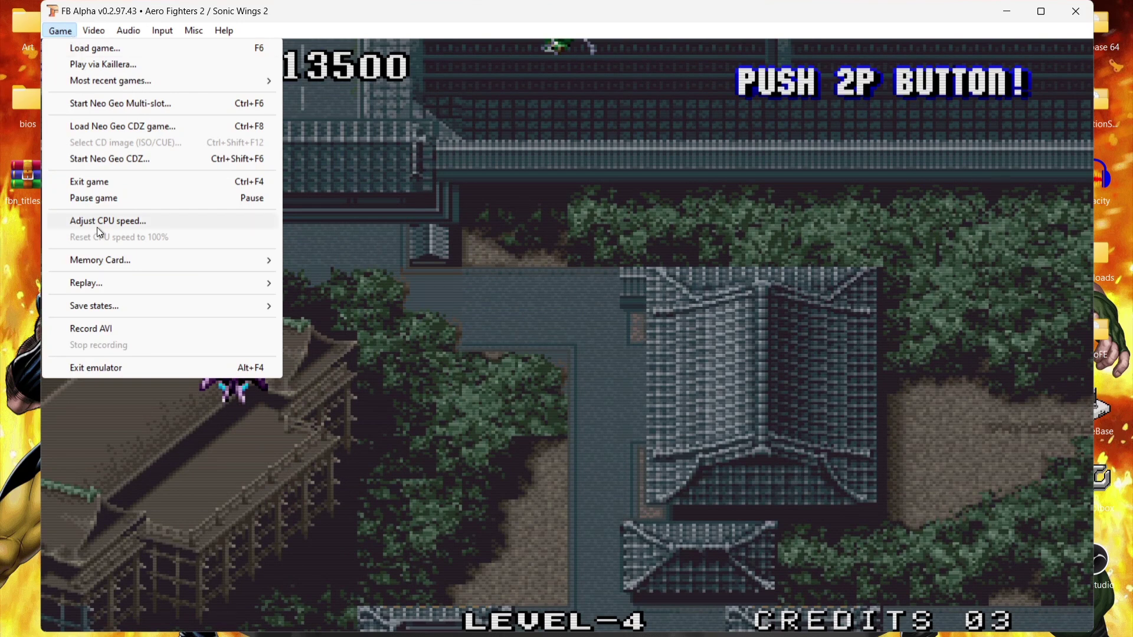
left_click(102, 367)
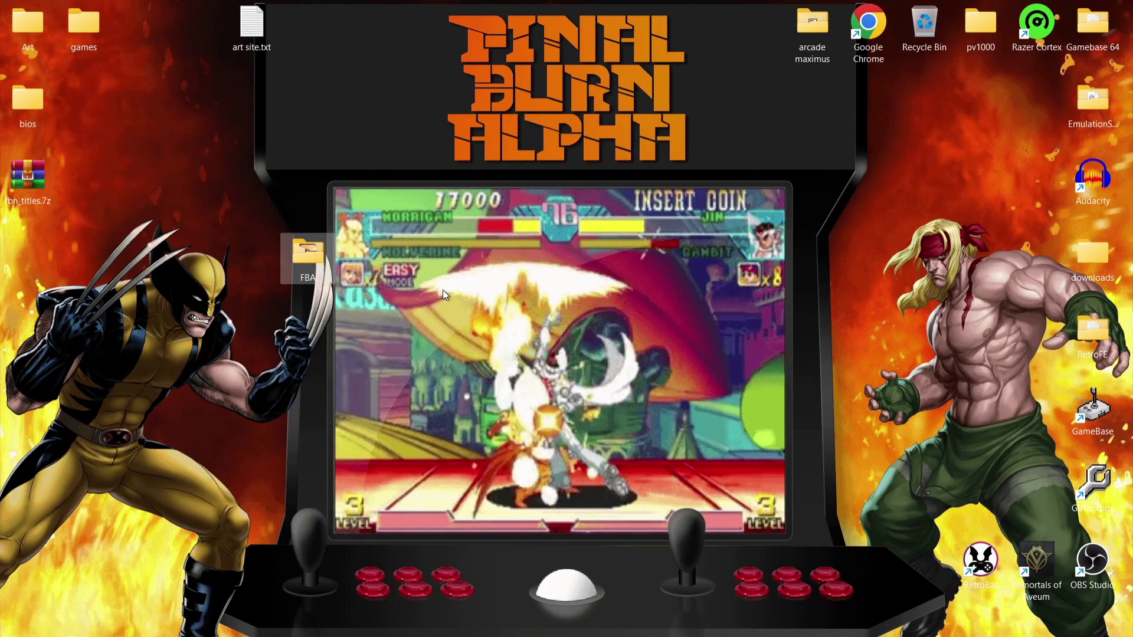
double_click(315, 256)
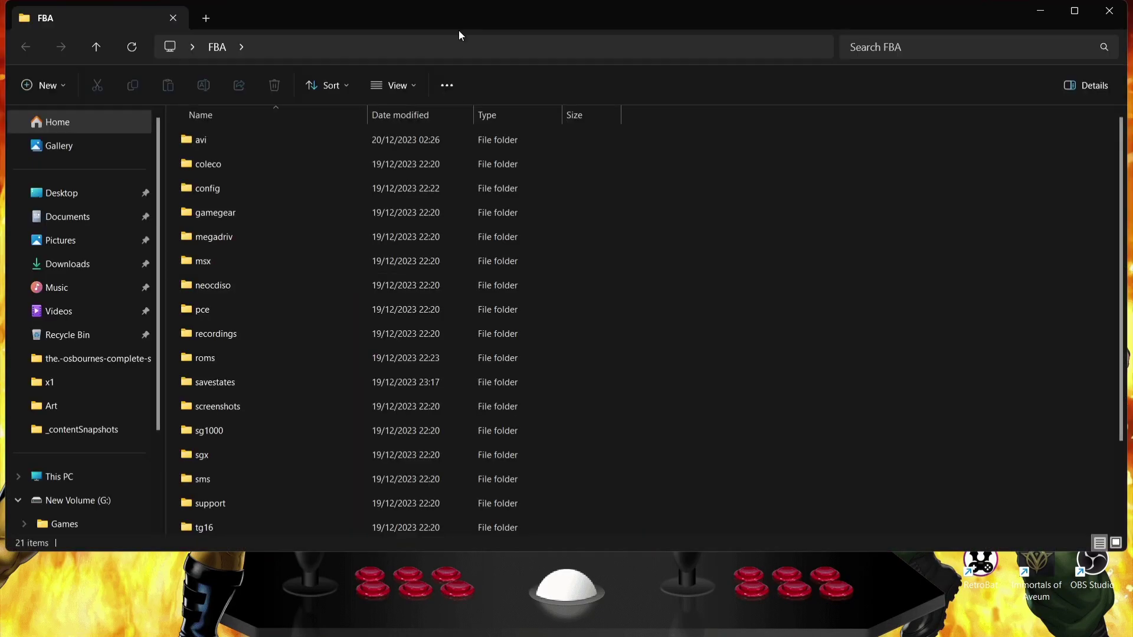
double_click(266, 143)
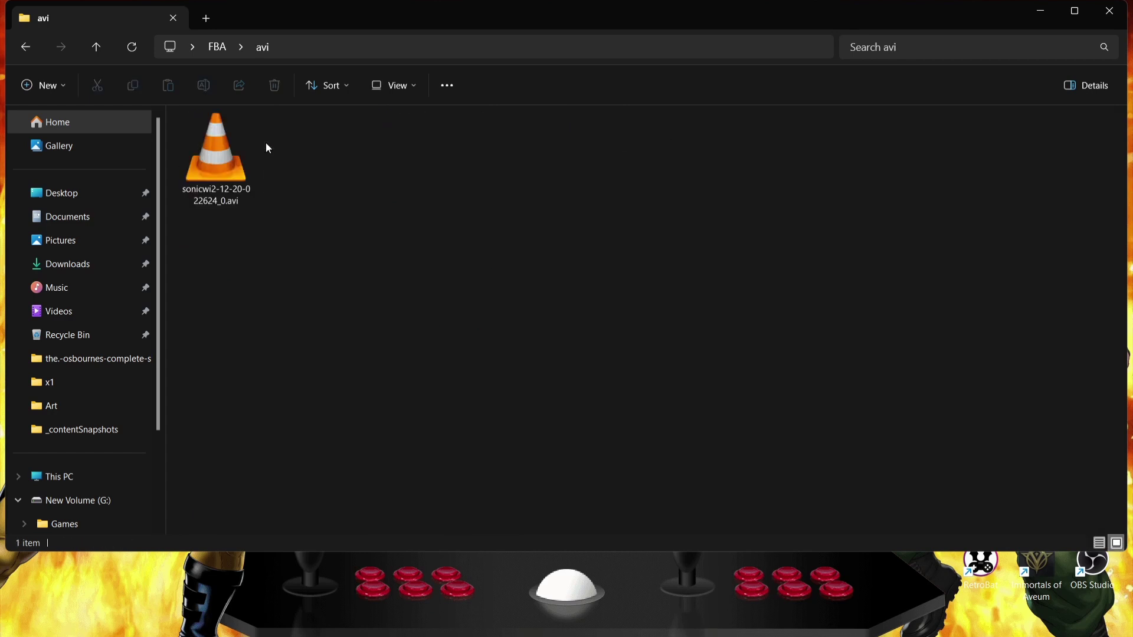
Step: Play the recorded sonicwi2 AVI file full screen in VLC media player, and close the player
double_click(216, 157)
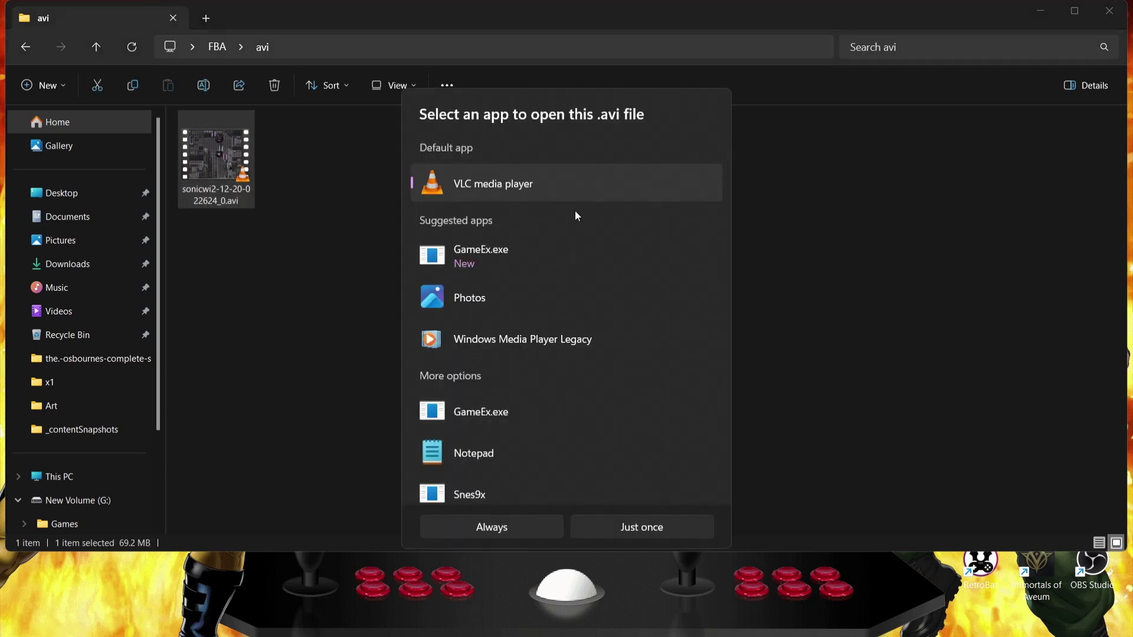
double_click(565, 187)
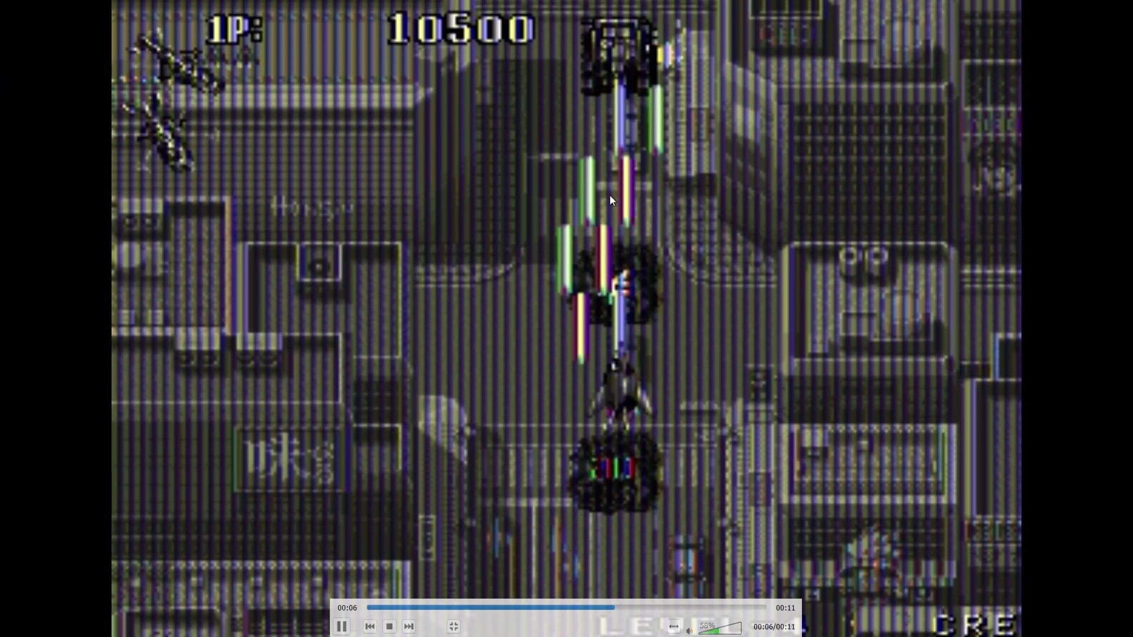
double_click(610, 195)
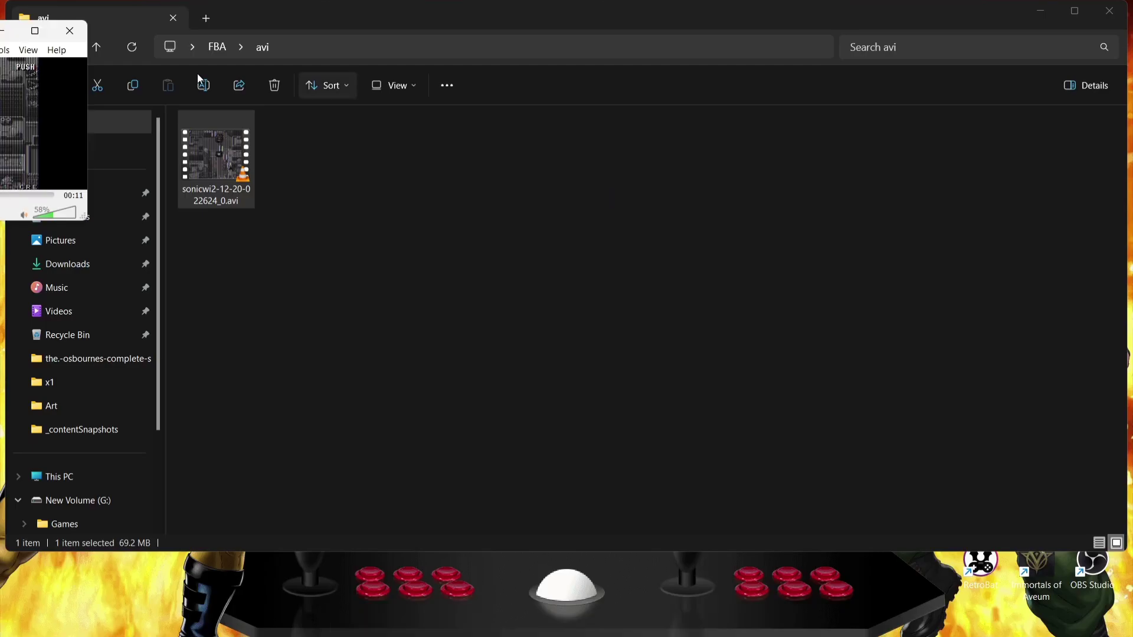
left_click(69, 30)
left_click(392, 361)
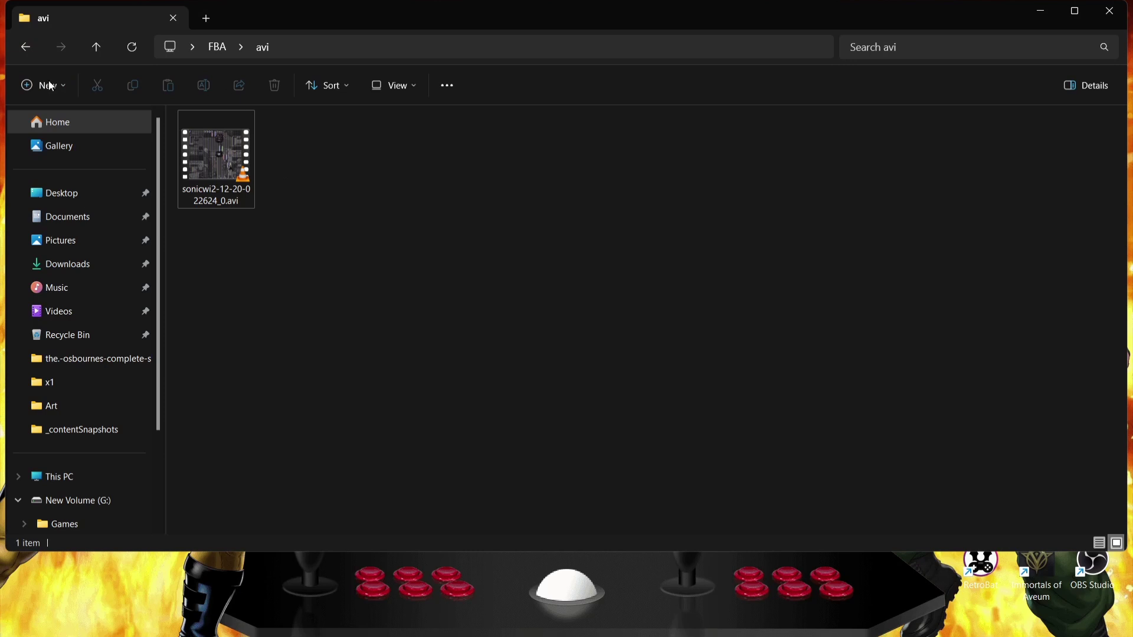
Step: Return to the FBA folder and launch the FB Alpha emulator again
left_click(24, 50)
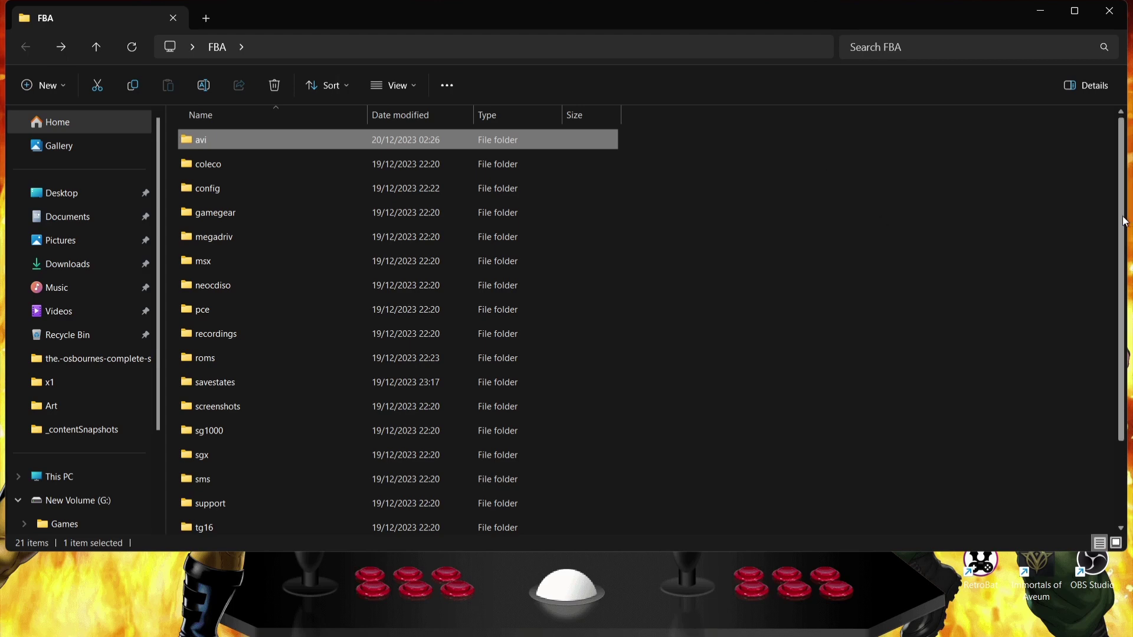
scroll(1124, 220, "down", 2)
double_click(325, 477)
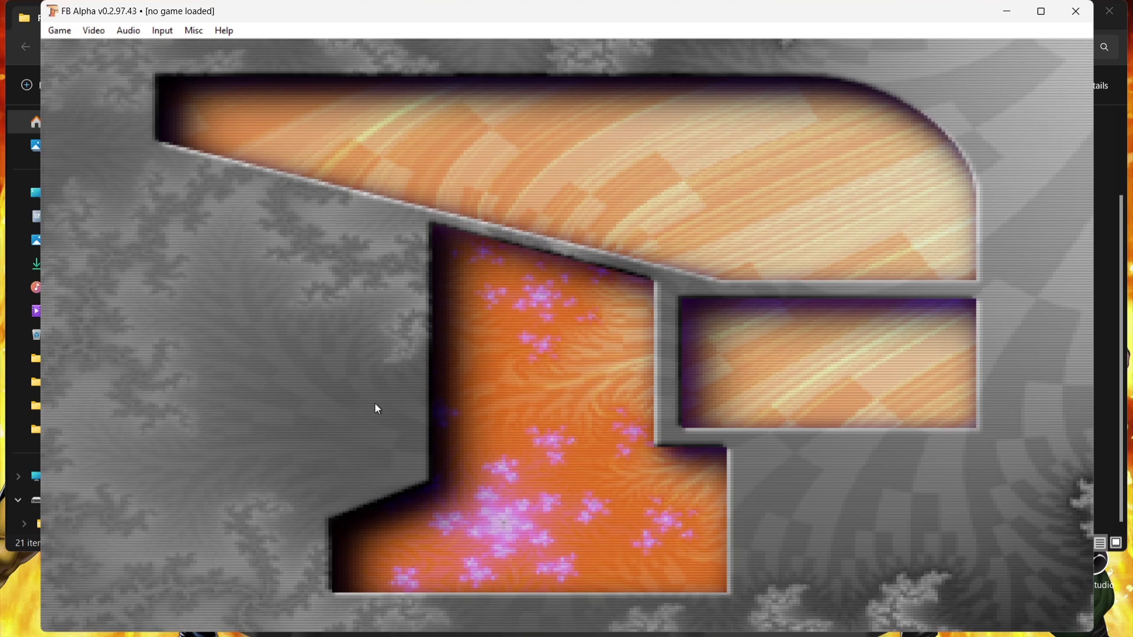
Step: Load the game Aero Fighters 3 / Sonic Wings 3 from the list of available games
left_click(62, 32)
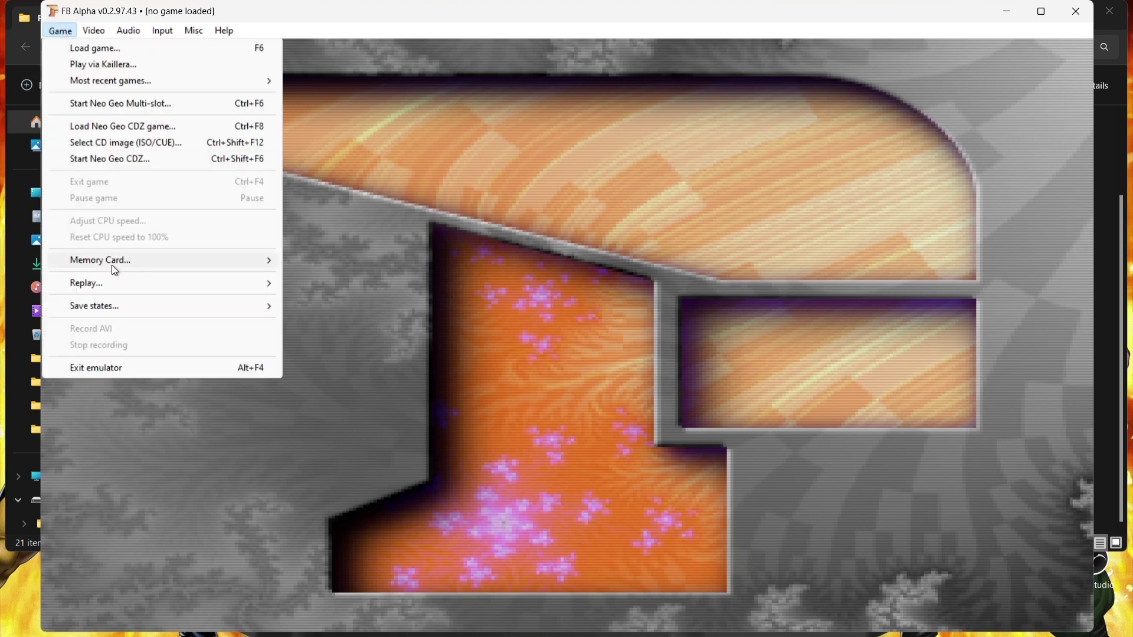
left_click(103, 50)
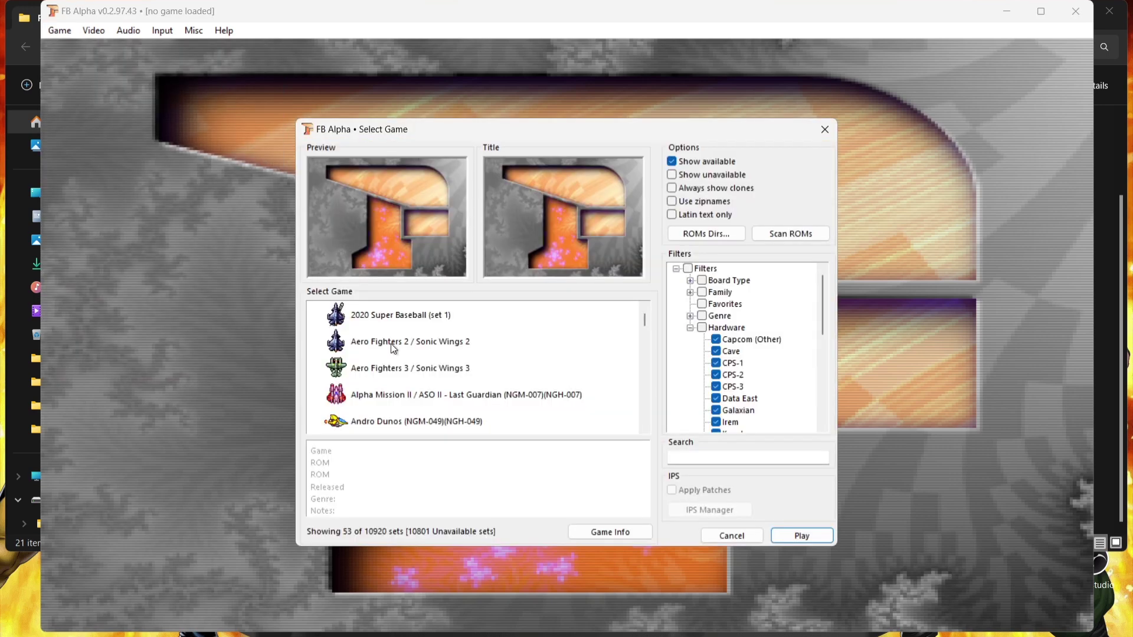
left_click(456, 369)
left_click(780, 535)
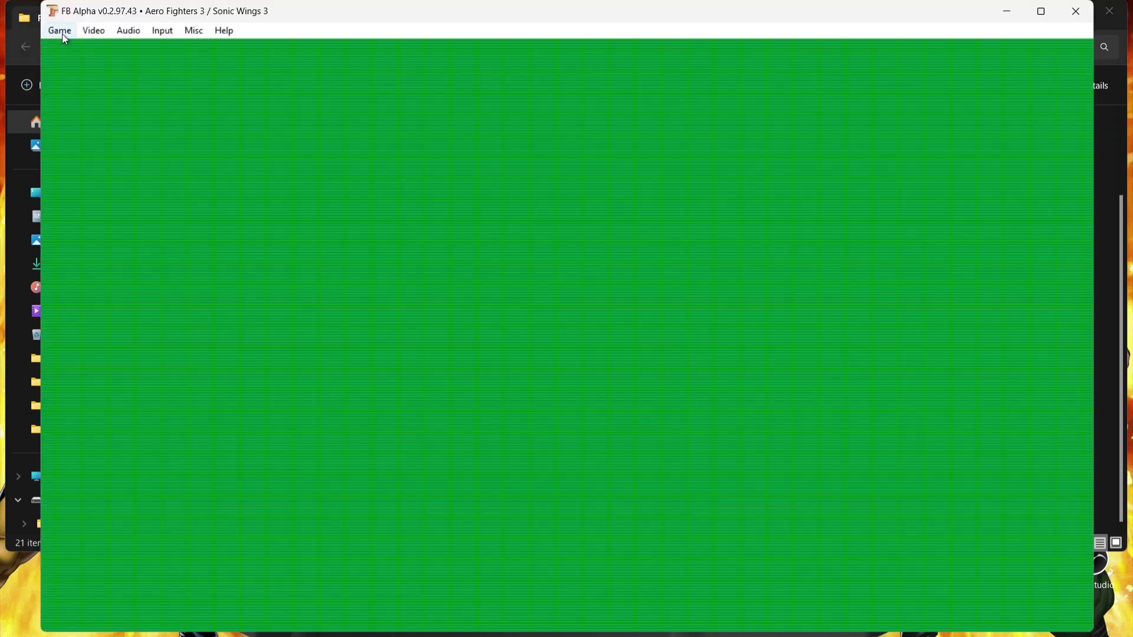
Step: Begin an AVI recording of the game and open the choice of video compressors
left_click(63, 34)
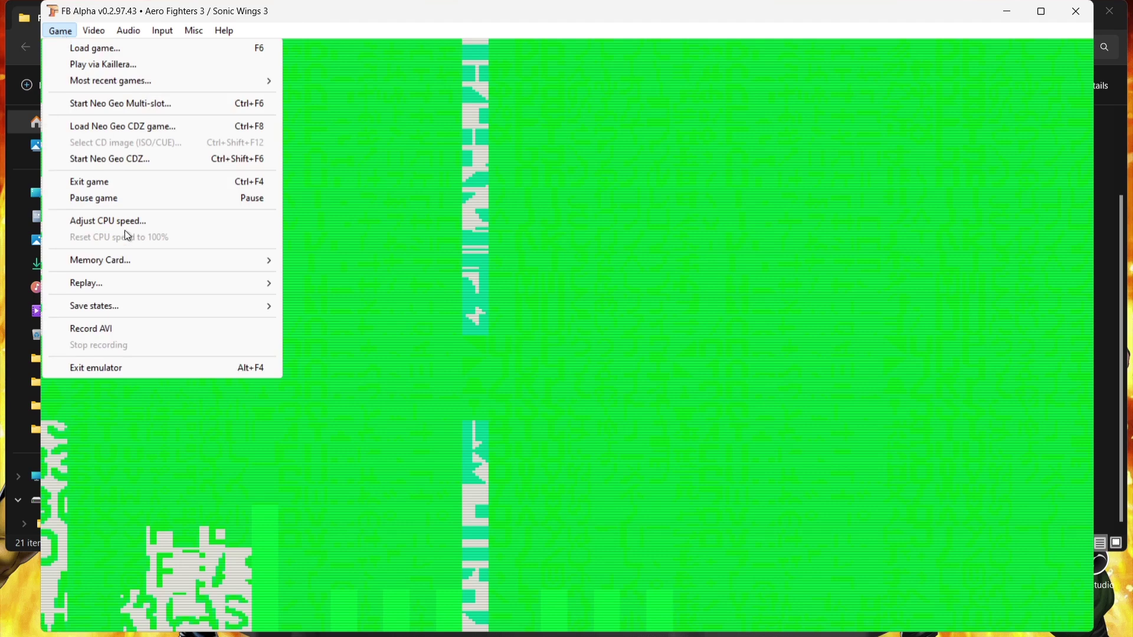
left_click(127, 331)
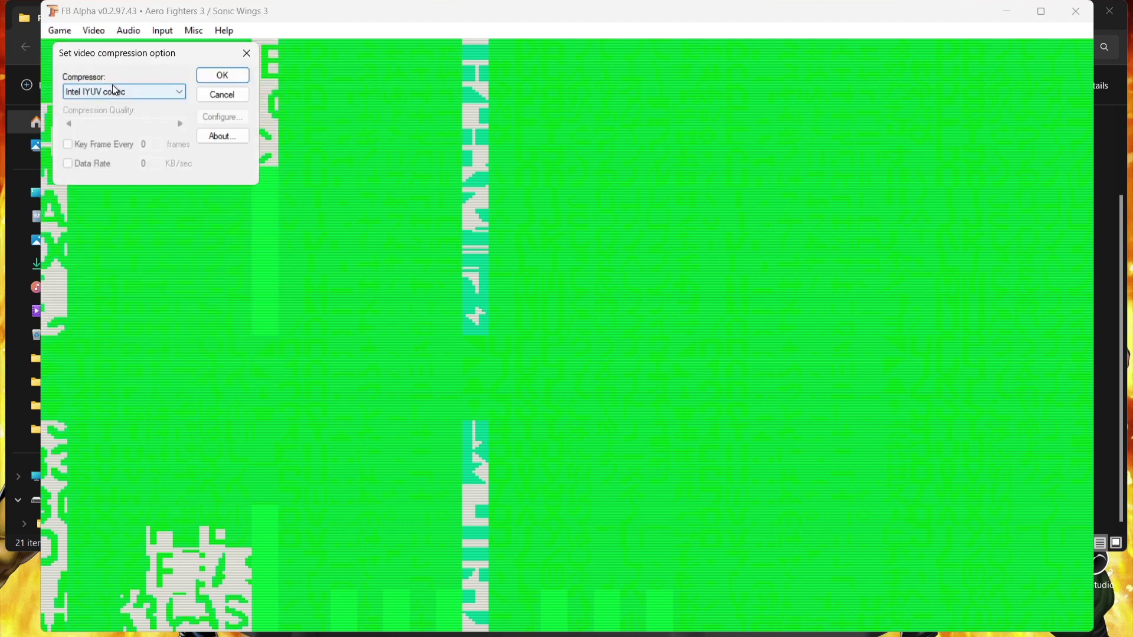
left_click(146, 92)
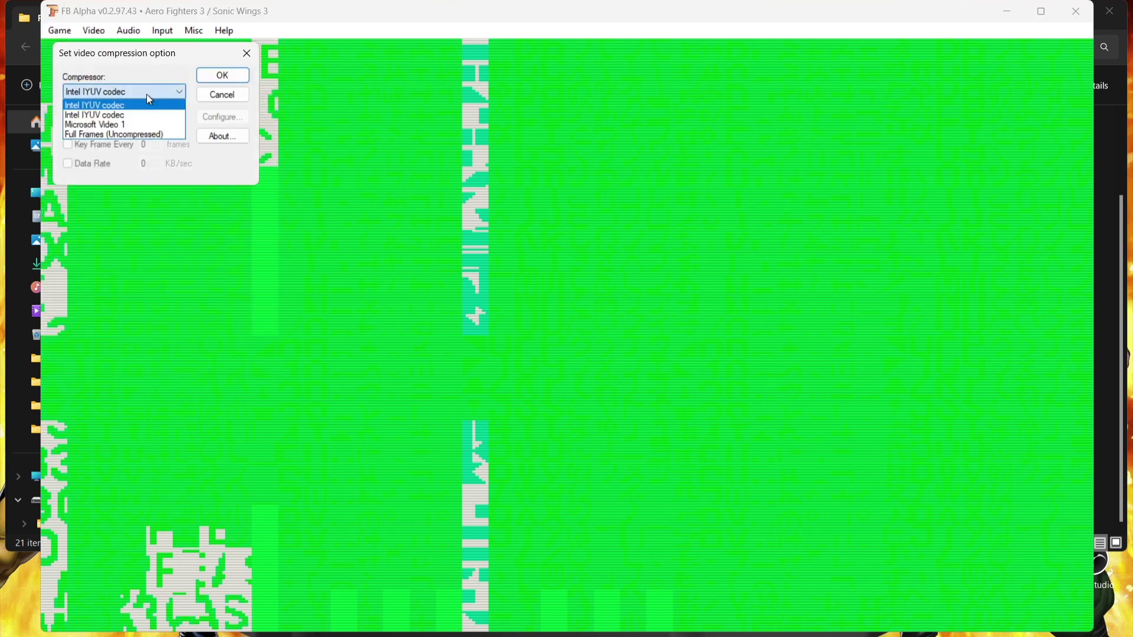